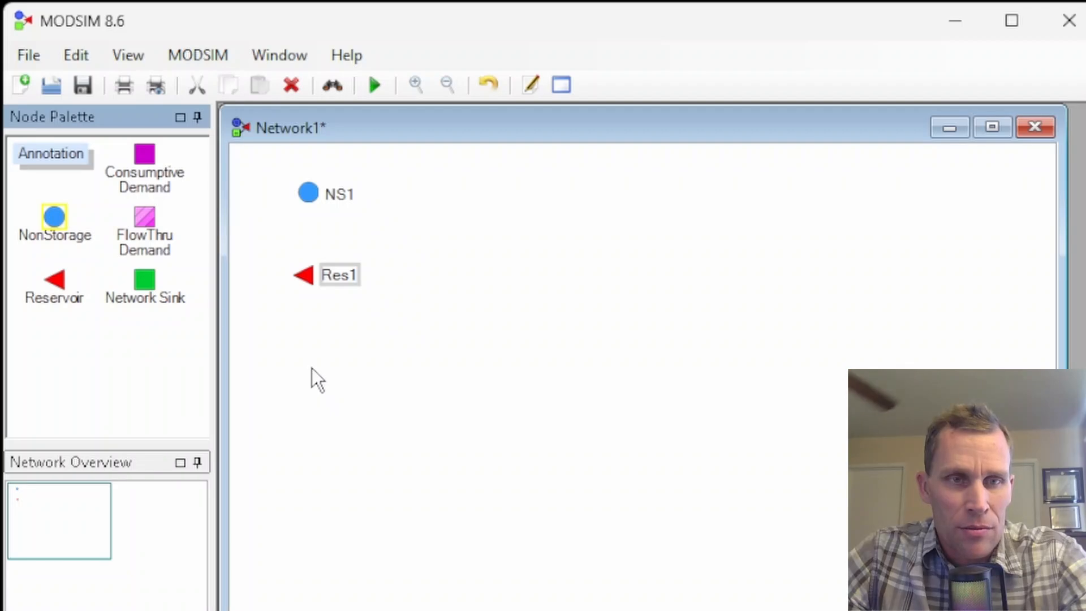
Add the NonStorage node NS2 below Res1, a Consumptive Demand node beside it, and a Network Sink node below.
{"action": "left_click", "coordinate": [316, 370]}
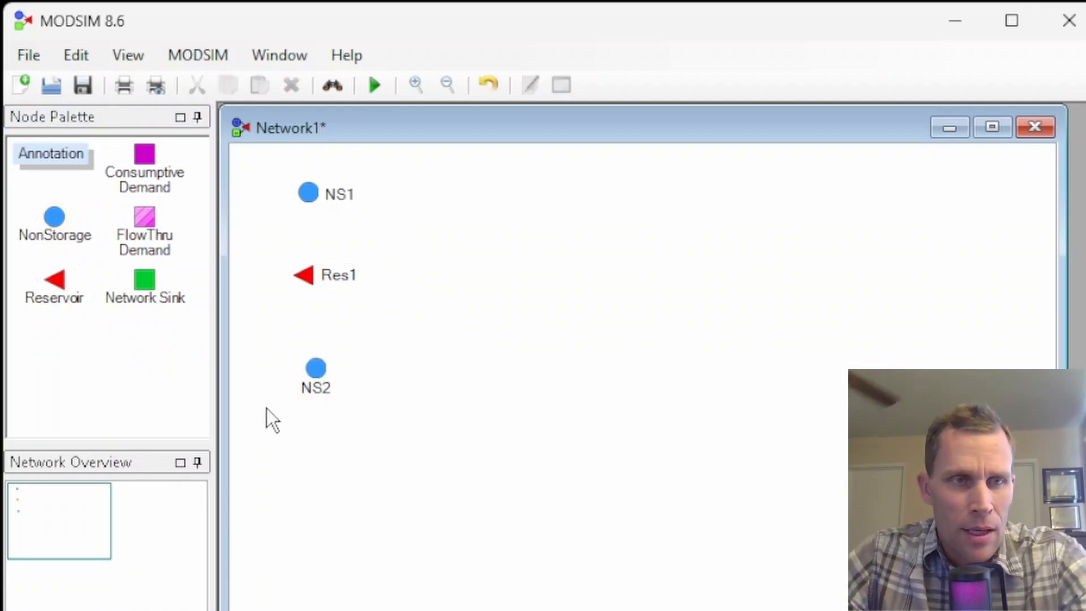
{"action": "left_click_drag", "start_coordinate": [145, 170], "coordinate": [411, 389]}
{"action": "left_click", "coordinate": [151, 280]}
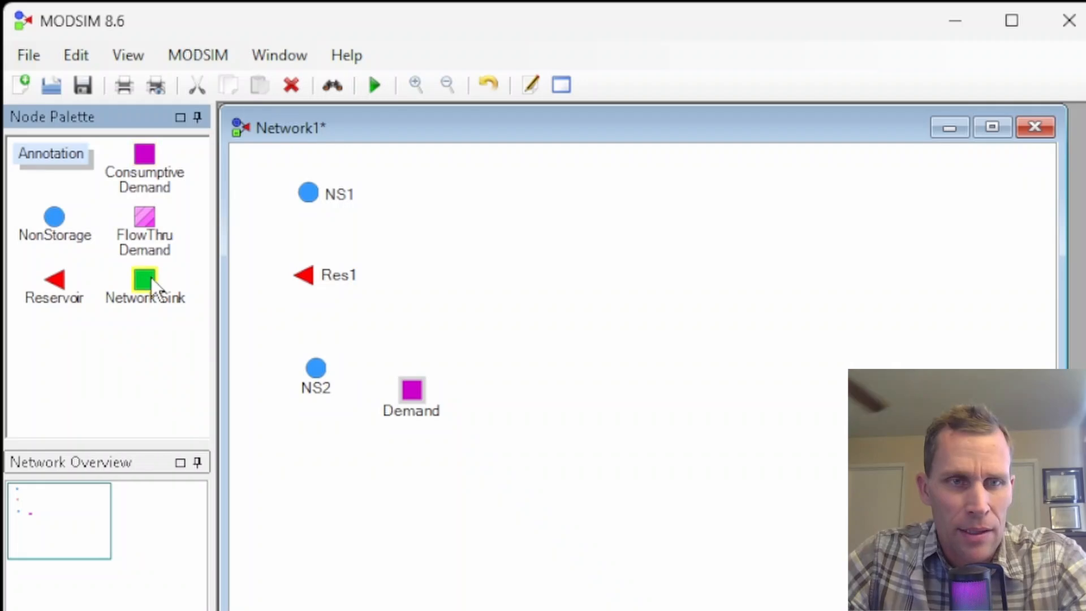
{"action": "left_click", "coordinate": [357, 479]}
Rename the Consumptive Demand node as D1.
{"action": "left_click", "coordinate": [411, 411]}
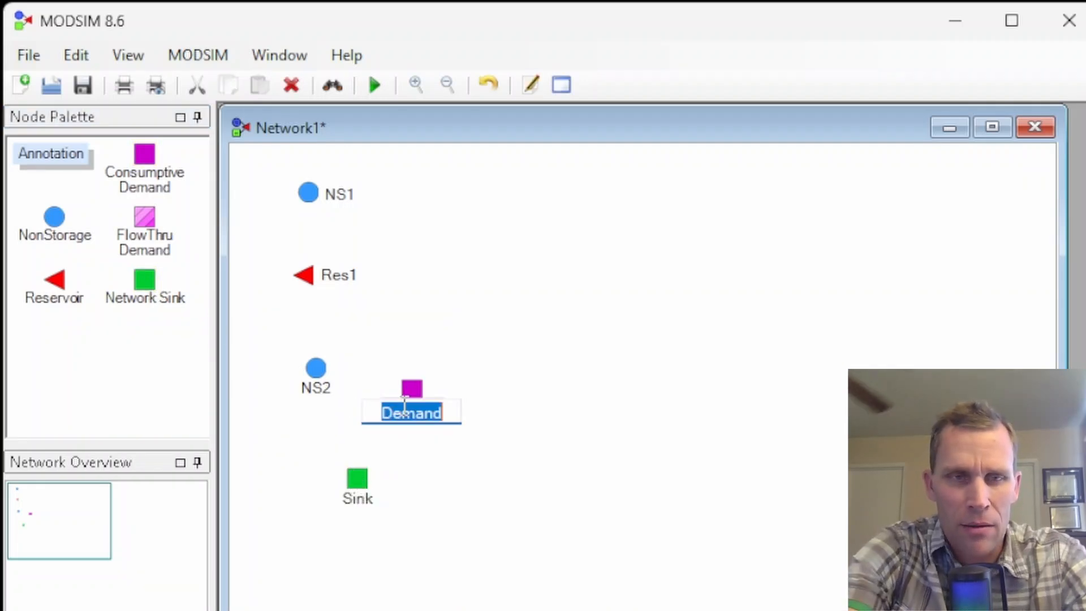
{"action": "type", "text": "D1"}
{"action": "left_click", "coordinate": [432, 485]}
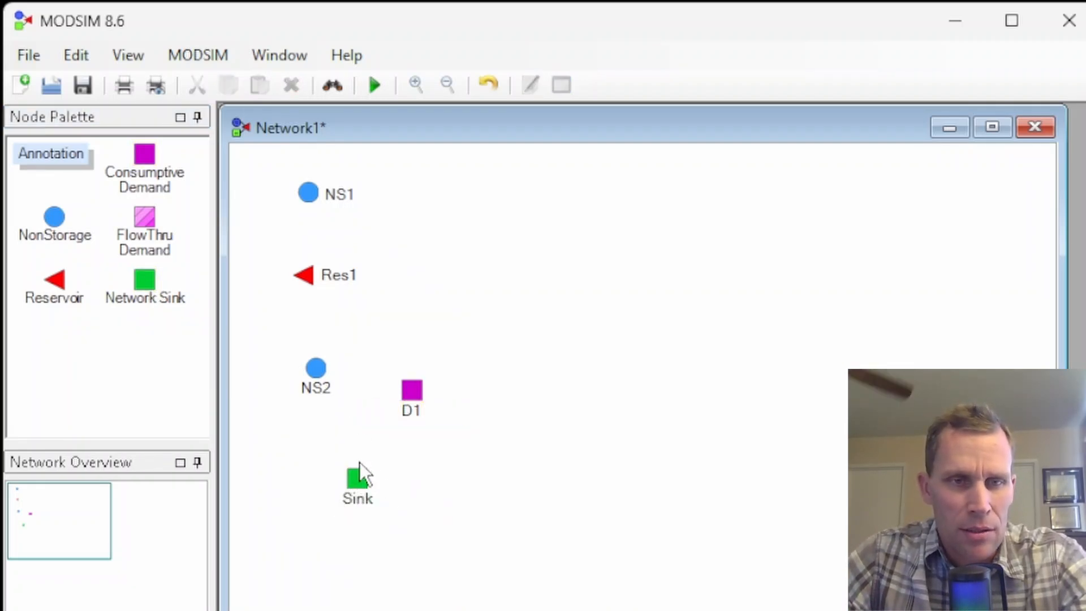
Move the Sink node slightly up and link the nodes in sequence from NS1 through Res1, NS2 and D1 to Sink.
{"action": "left_click_drag", "start_coordinate": [362, 491], "coordinate": [356, 479]}
{"action": "left_click", "coordinate": [441, 454]}
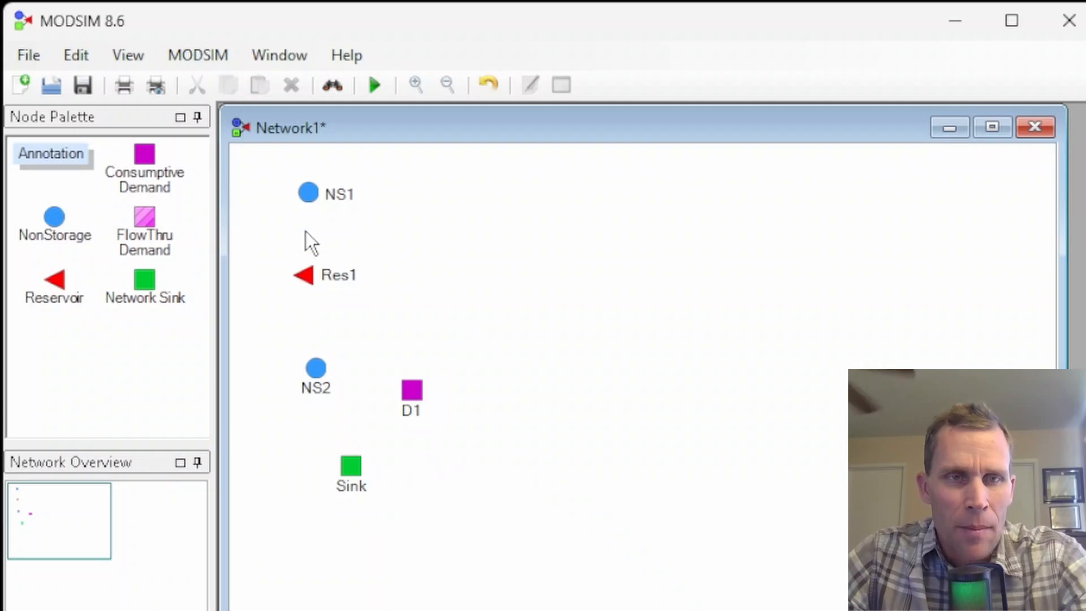
{"action": "mouse_move", "coordinate": [310, 204]}
{"action": "left_mouse_down"}
{"action": "mouse_move", "coordinate": [318, 367]}
{"action": "mouse_move", "coordinate": [392, 387]}
{"action": "mouse_move", "coordinate": [408, 407]}
{"action": "mouse_move", "coordinate": [350, 469]}
{"action": "left_mouse_up"}
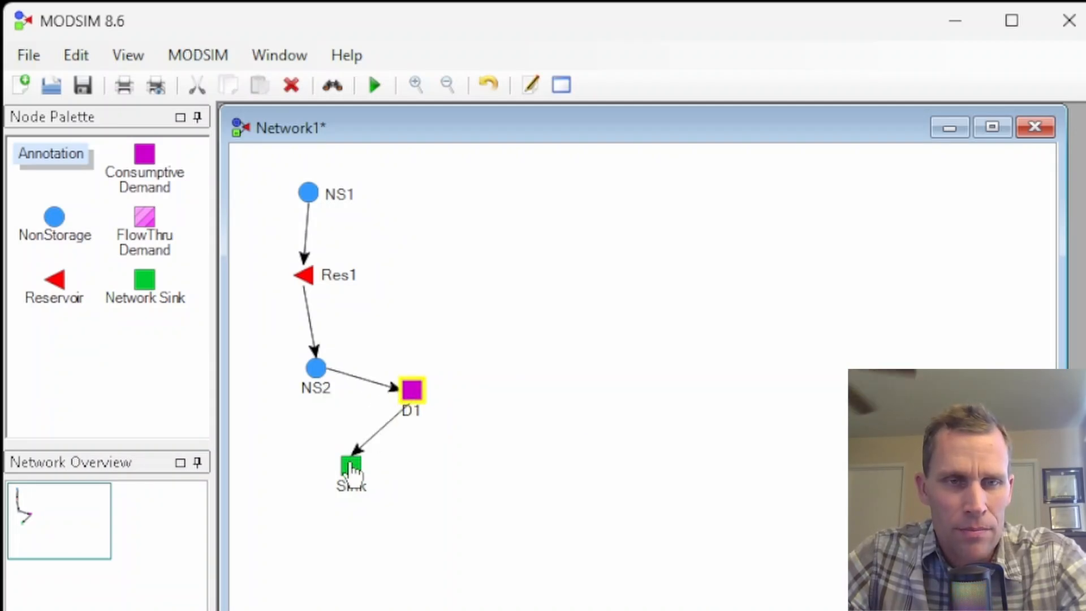
Save the network as Network1.xy in the project folder.
{"action": "left_click", "coordinate": [26, 57]}
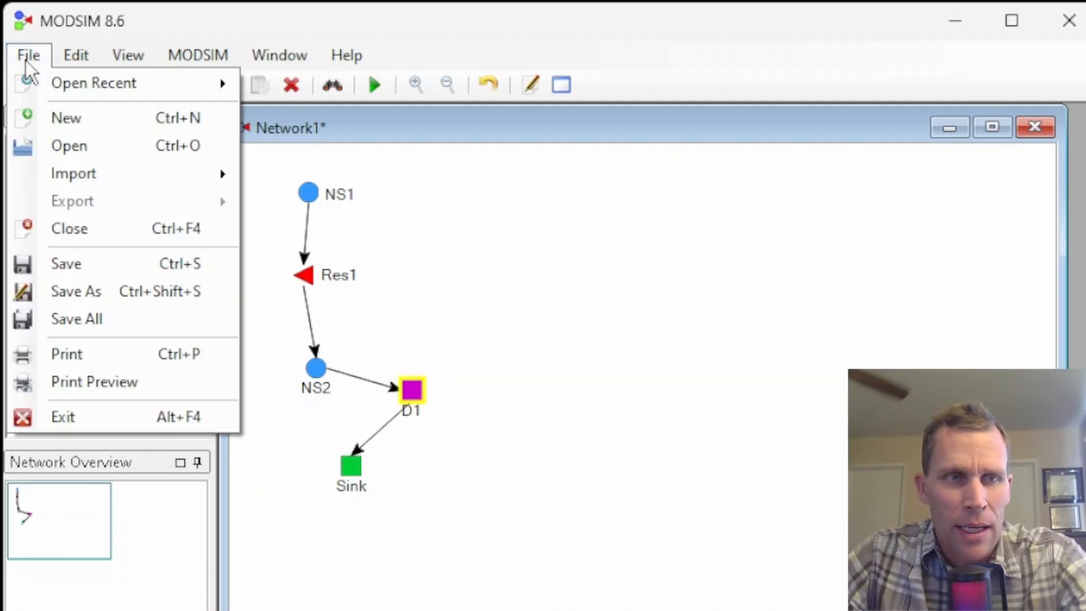
{"action": "left_click", "coordinate": [80, 264]}
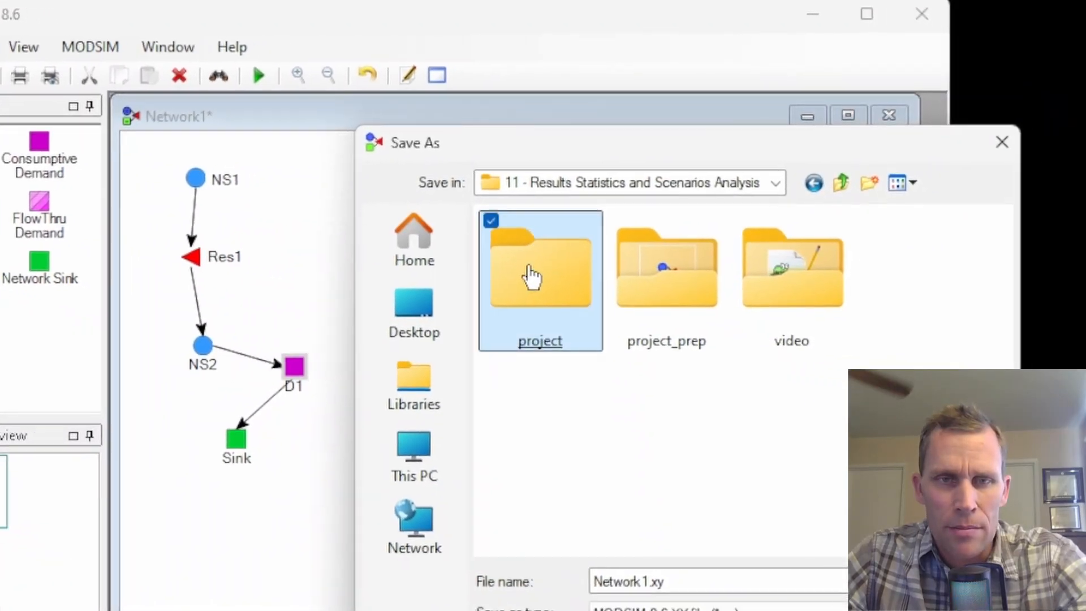
{"action": "double_click", "coordinate": [532, 277]}
{"action": "double_click", "coordinate": [524, 538]}
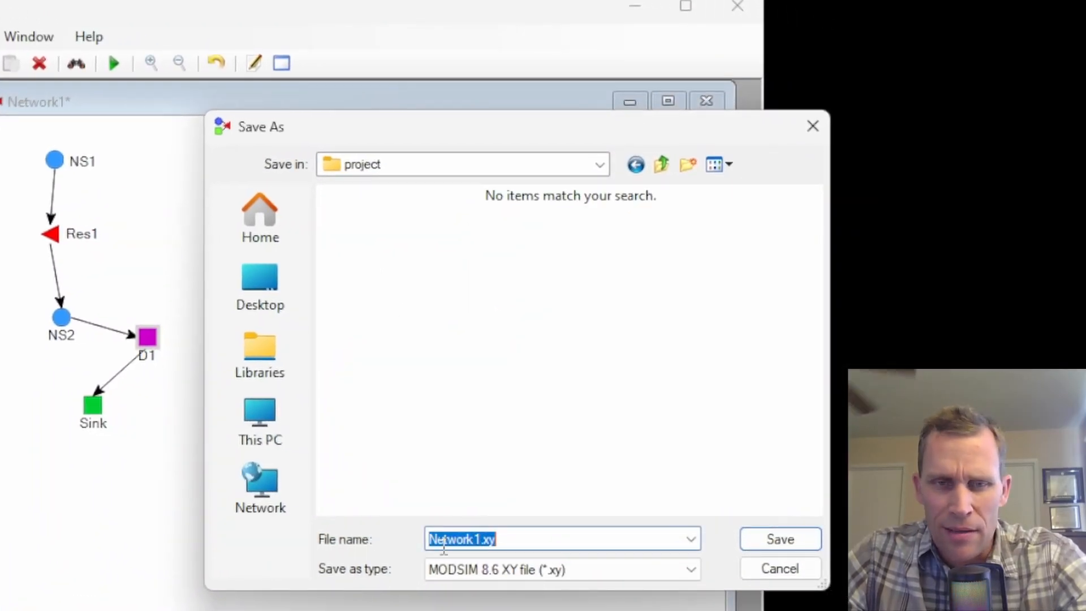
{"action": "left_click", "coordinate": [765, 543]}
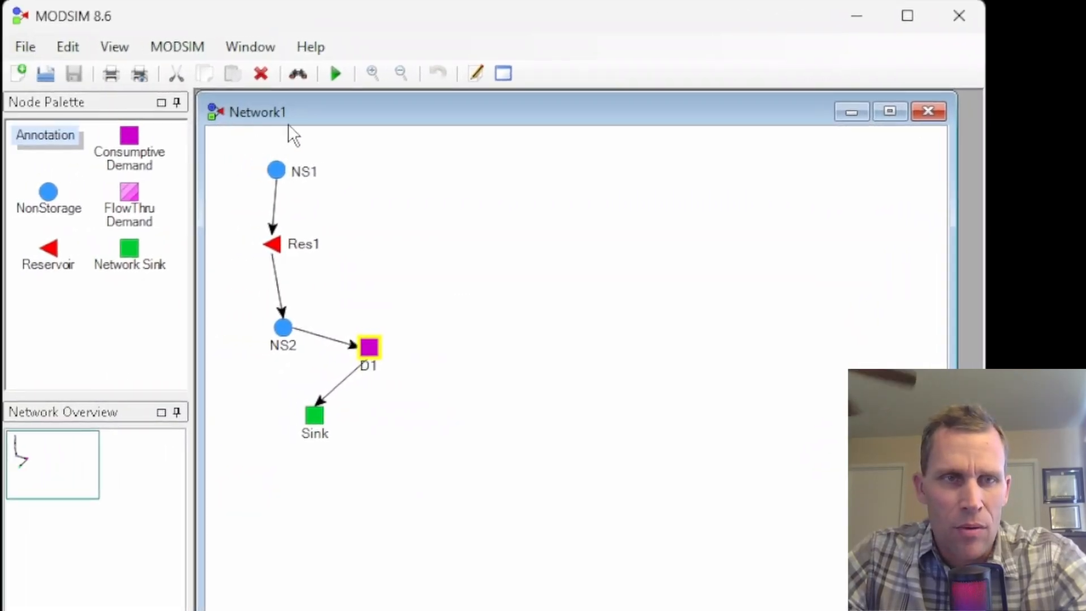
Minimize the Network1 window, maximize it, and restore it to its floating size.
{"action": "mouse_move", "coordinate": [314, 110]}
{"action": "left_mouse_down"}
{"action": "mouse_move", "coordinate": [363, 145]}
{"action": "mouse_move", "coordinate": [310, 133]}
{"action": "mouse_move", "coordinate": [314, 116]}
{"action": "left_mouse_up"}
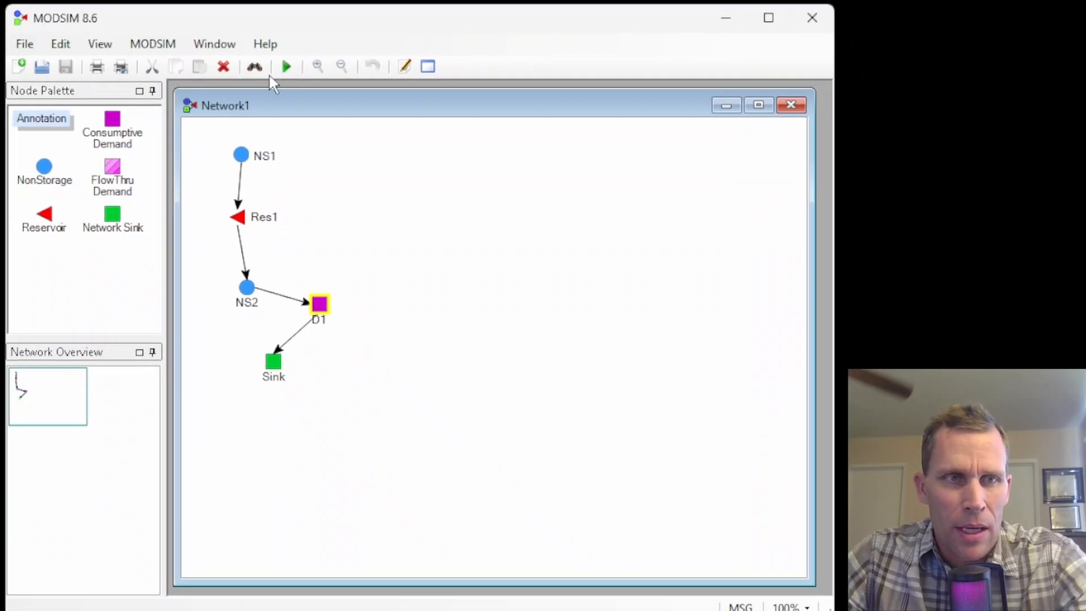
{"action": "left_click", "coordinate": [726, 106]}
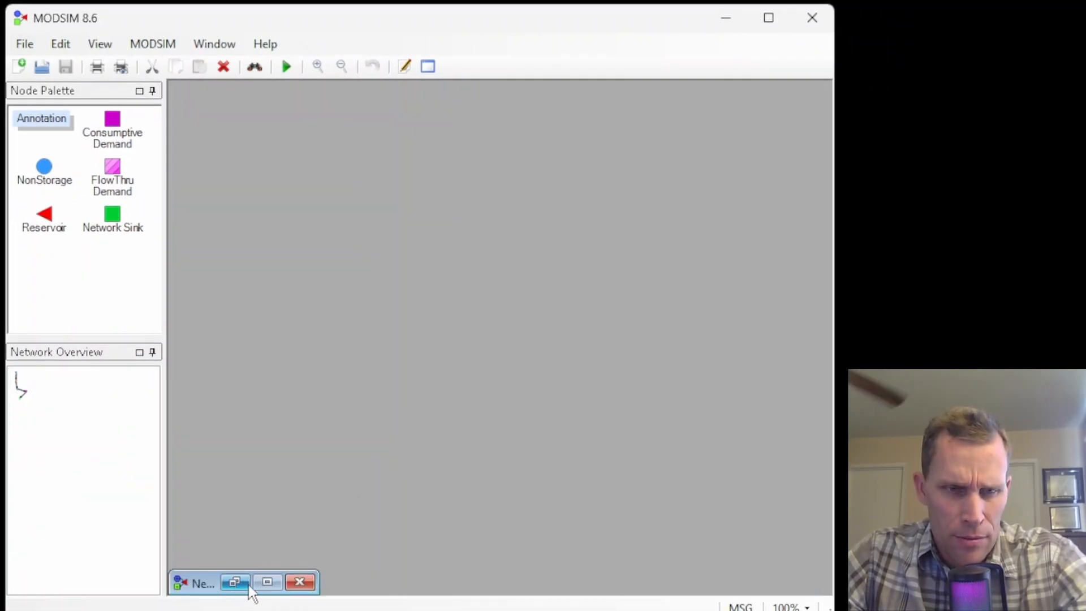
{"action": "left_click", "coordinate": [267, 582]}
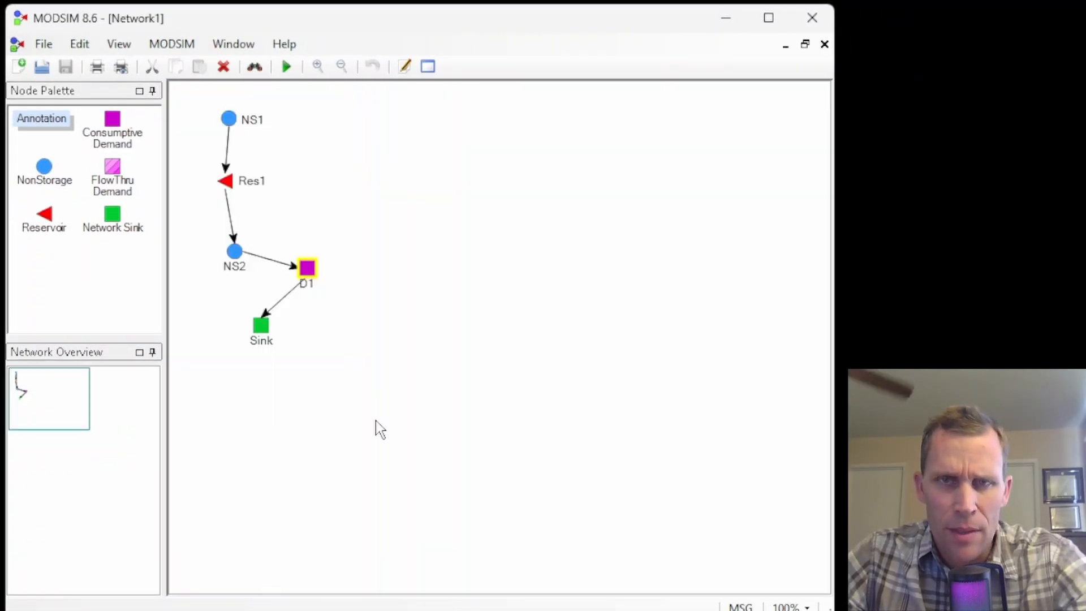
{"action": "left_click", "coordinate": [805, 45]}
{"action": "mouse_move", "coordinate": [533, 112]}
{"action": "left_mouse_down"}
{"action": "mouse_move", "coordinate": [567, 115]}
{"action": "mouse_move", "coordinate": [531, 111]}
{"action": "left_mouse_up"}
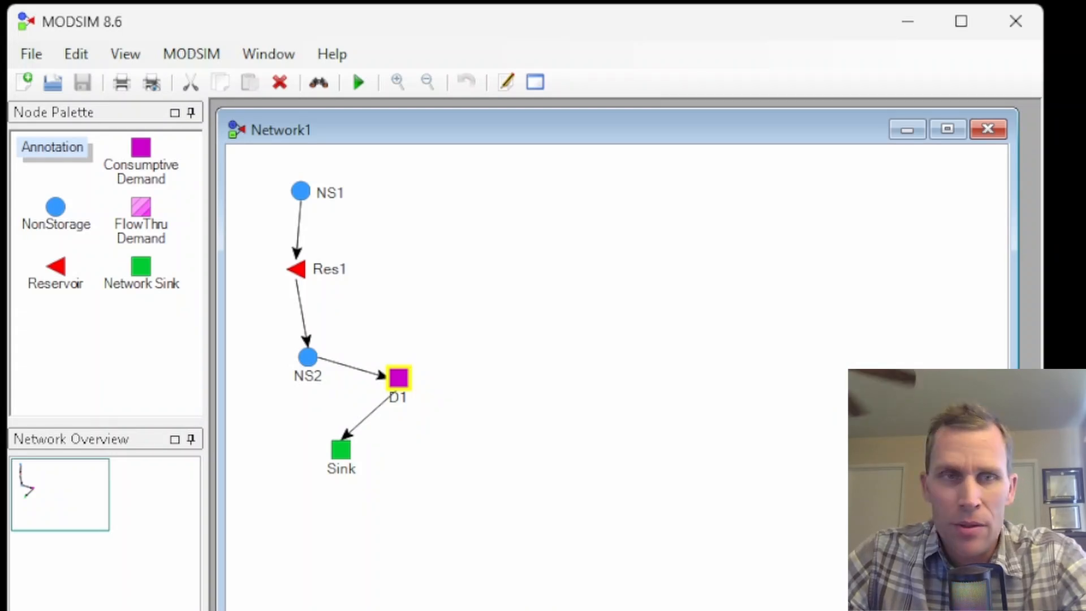
Try the Varies By Year option for the NS1 node's inflow data and close its properties without applying.
{"action": "double_click", "coordinate": [301, 200]}
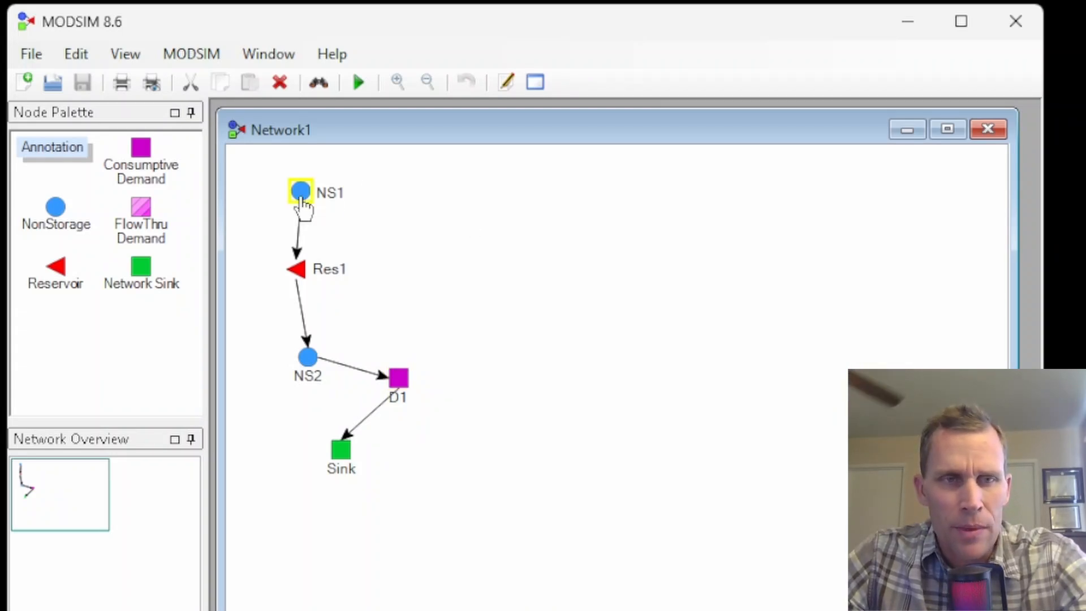
{"action": "left_click_drag", "start_coordinate": [206, 128], "coordinate": [622, 115]}
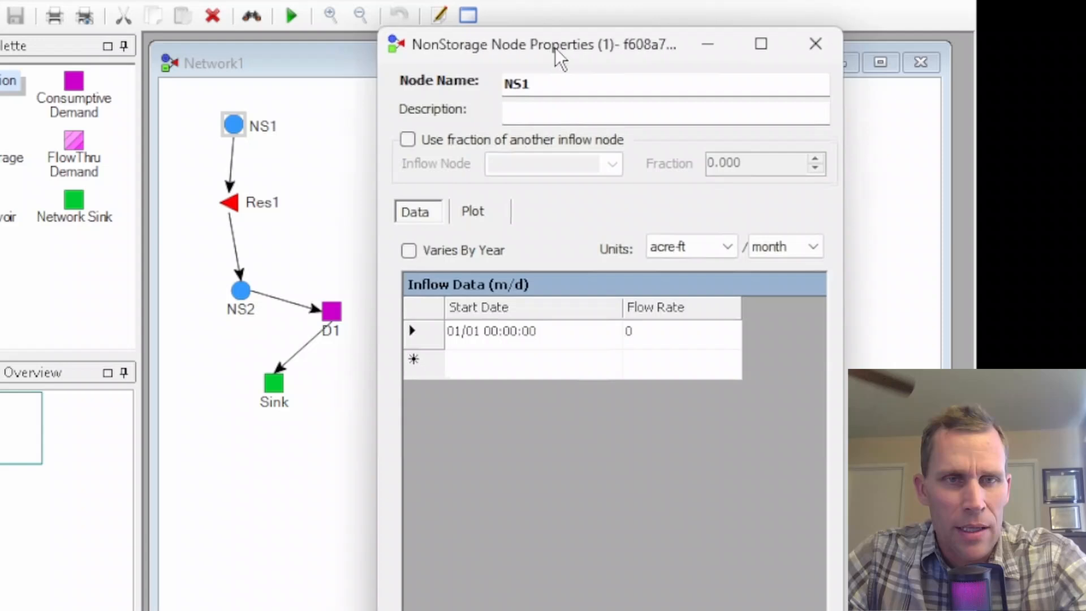
{"action": "mouse_move", "coordinate": [555, 47]}
{"action": "left_mouse_down"}
{"action": "mouse_move", "coordinate": [562, 30]}
{"action": "mouse_move", "coordinate": [561, 42]}
{"action": "left_mouse_up"}
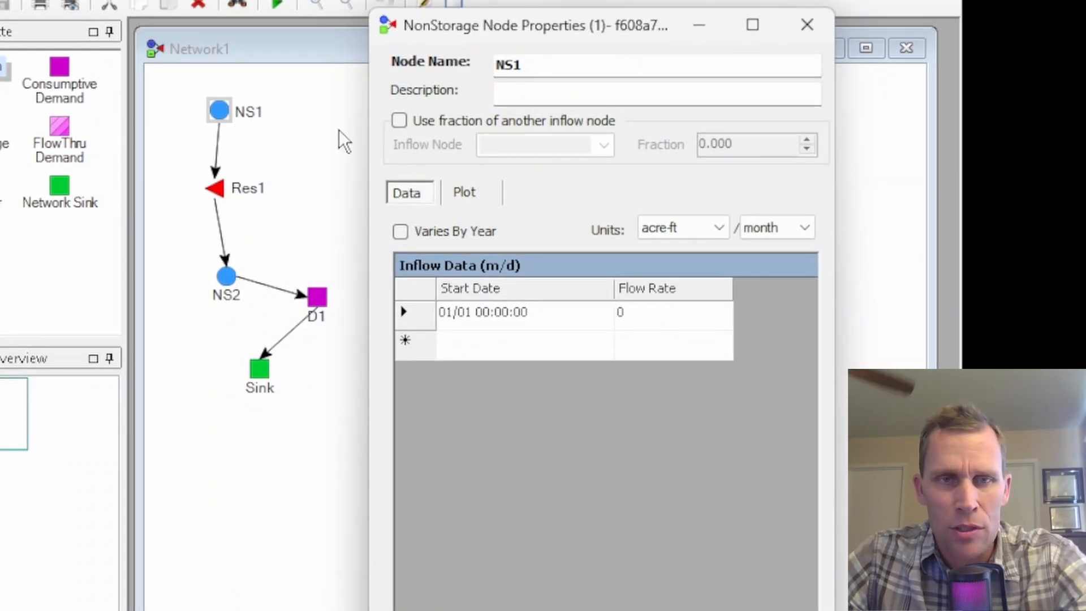
{"action": "left_click", "coordinate": [402, 233]}
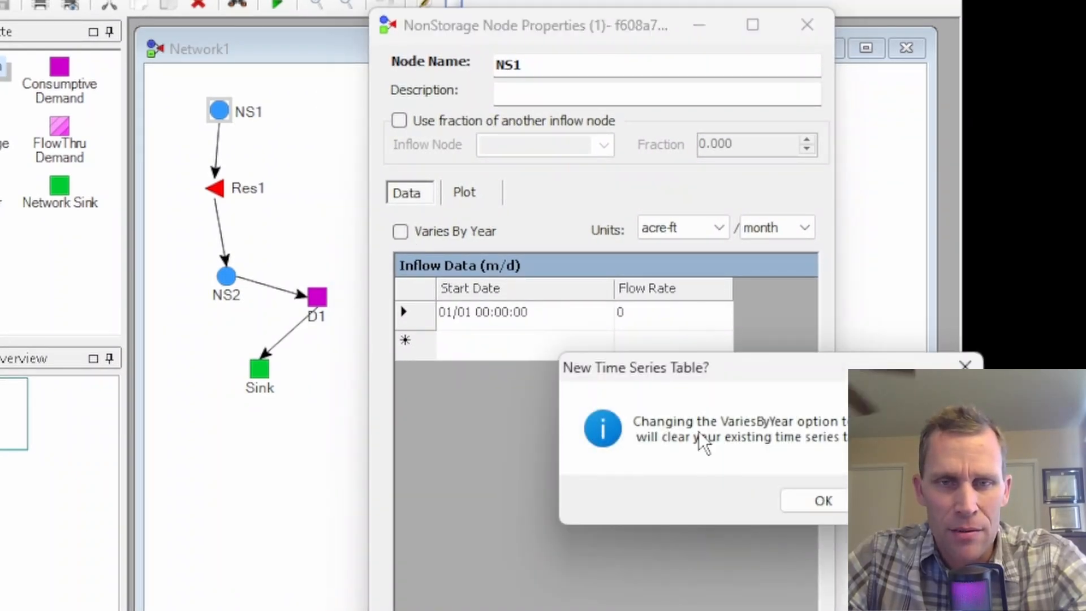
{"action": "left_click", "coordinate": [821, 500]}
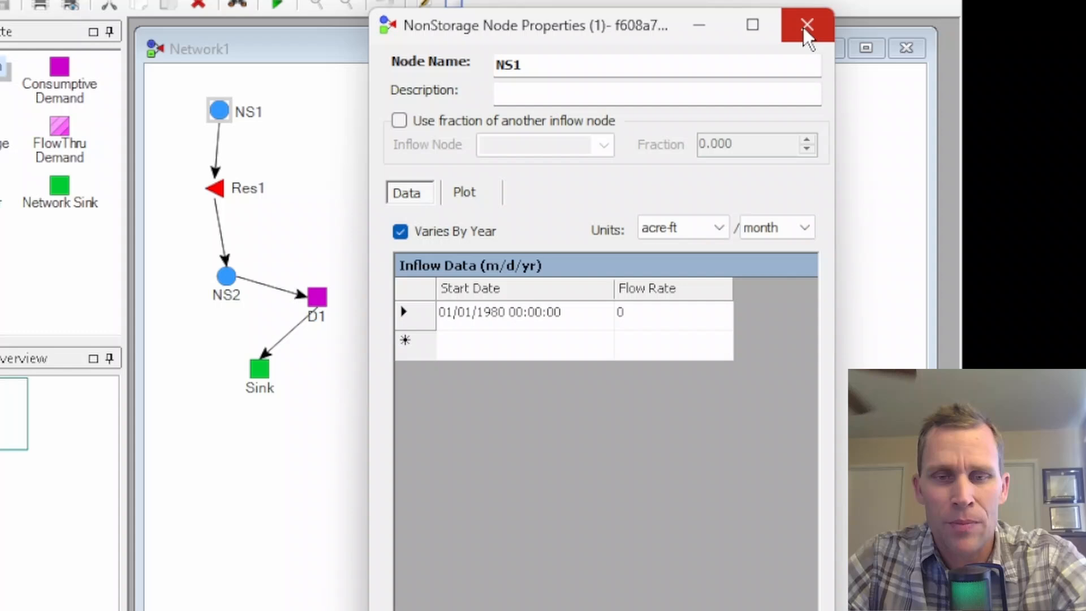
{"action": "left_click", "coordinate": [807, 26]}
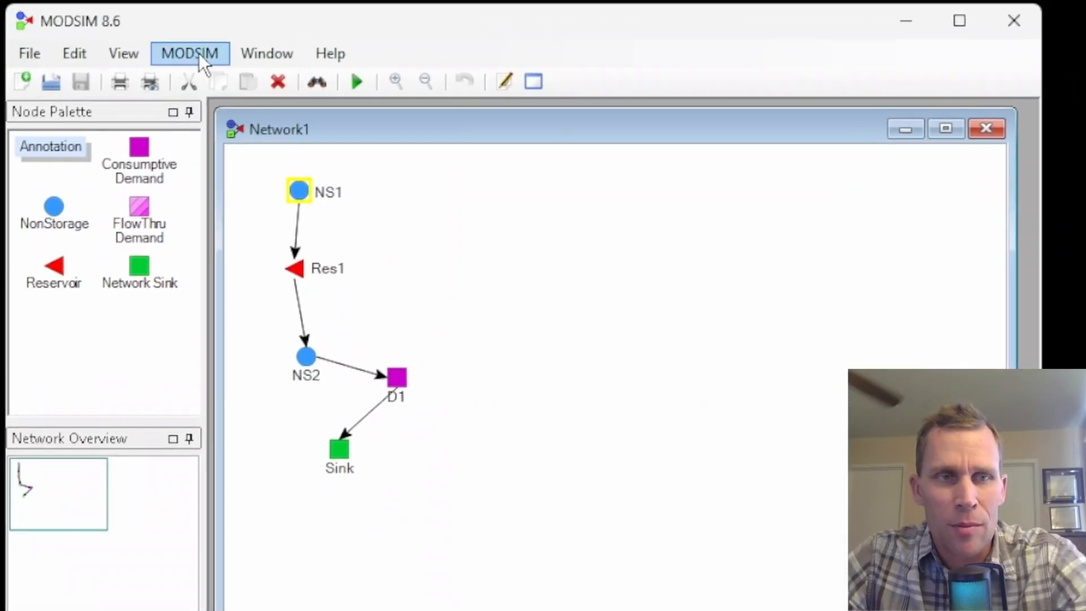
Set the Data End Date to 01/01/2080 in the network's time step settings.
{"action": "left_click", "coordinate": [199, 53]}
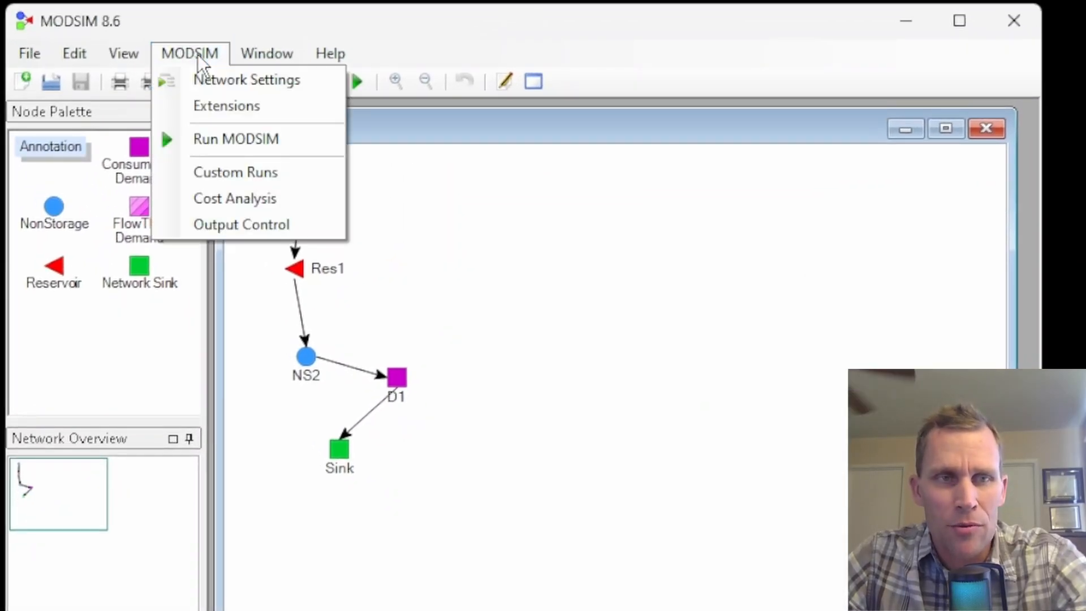
{"action": "left_click", "coordinate": [199, 74]}
{"action": "left_click_drag", "start_coordinate": [274, 116], "coordinate": [623, 64]}
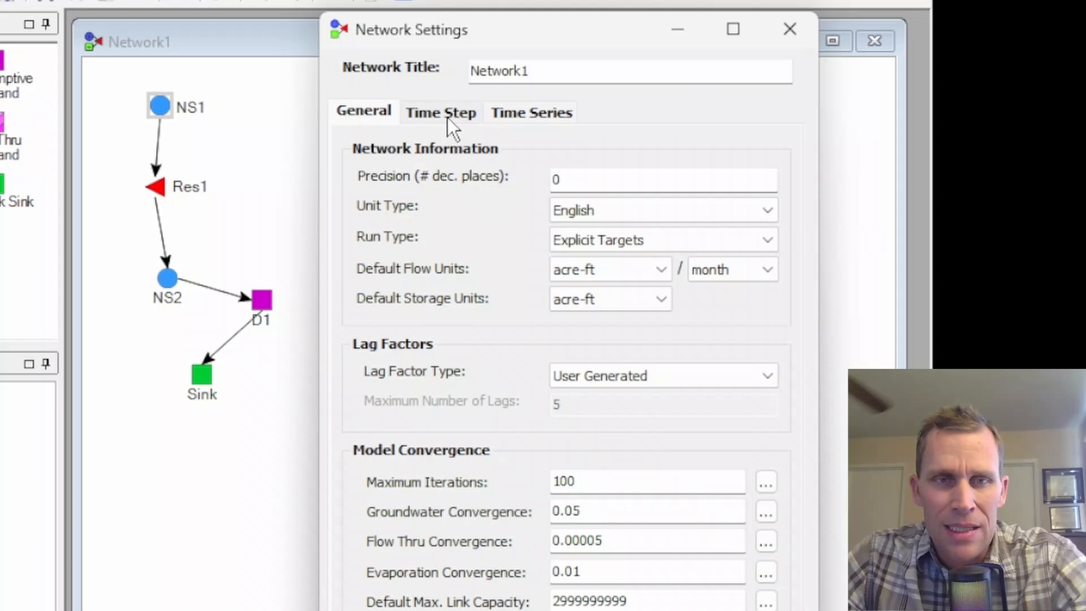
{"action": "left_click", "coordinate": [446, 117]}
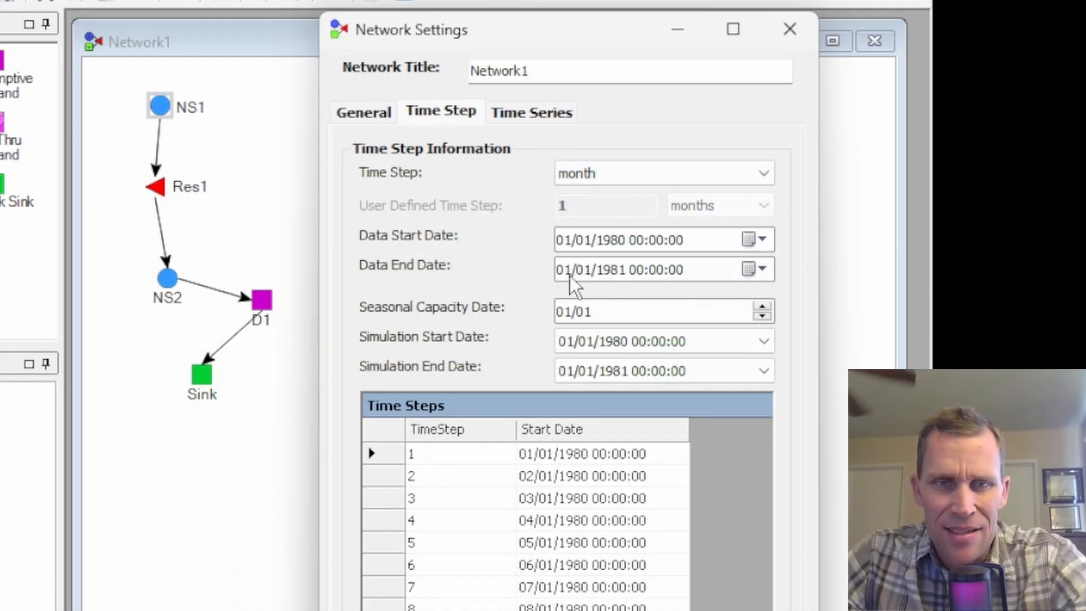
{"action": "left_click", "coordinate": [616, 274]}
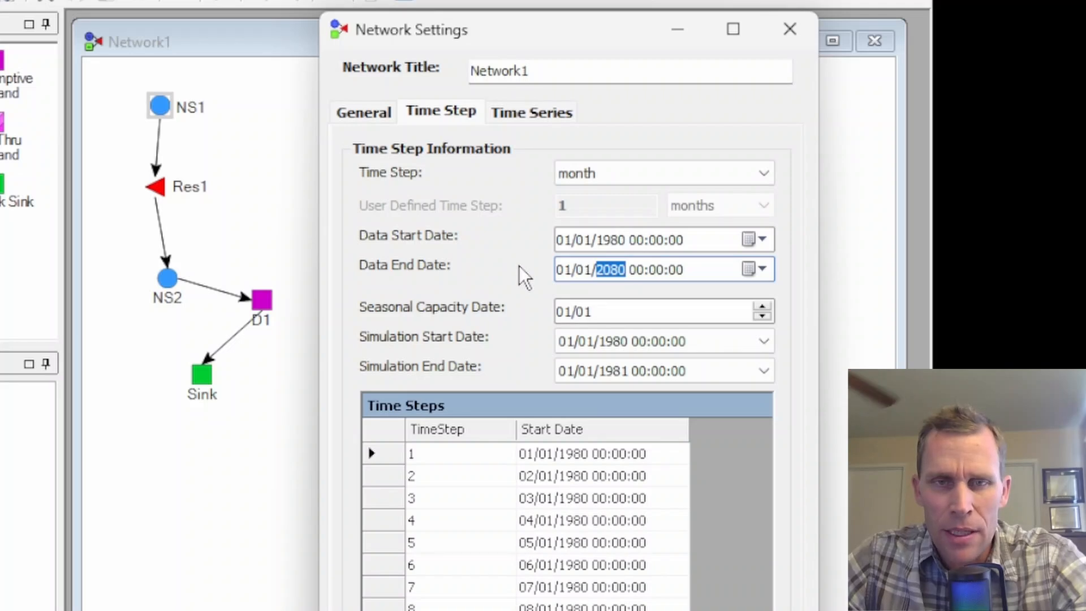
{"action": "key", "text": "Tab"}
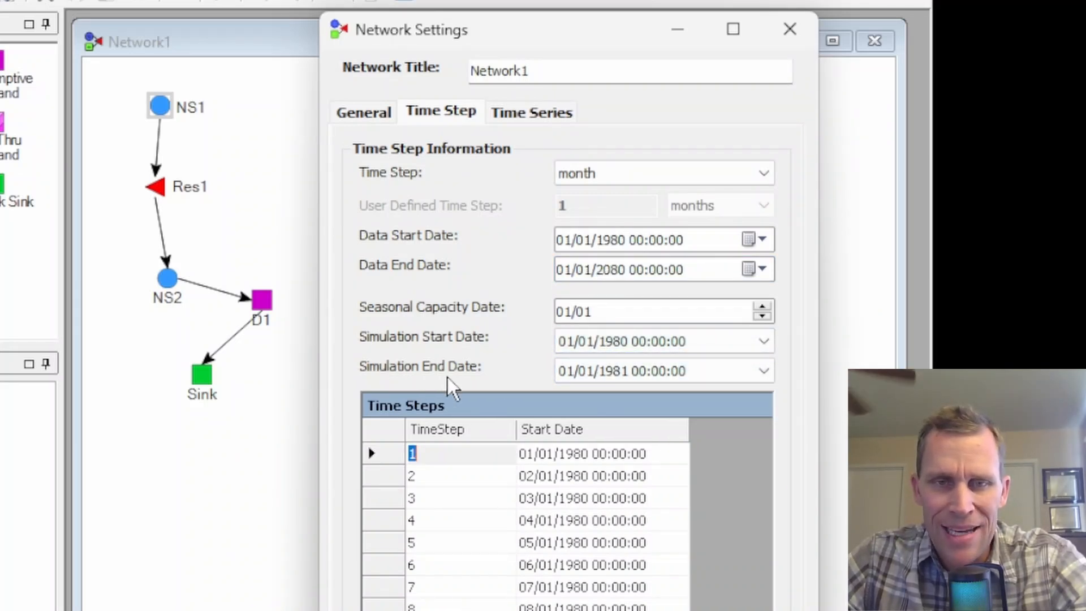
Set the Simulation End Date to 01/01/2080, and apply and accept the network settings.
{"action": "left_click", "coordinate": [764, 371]}
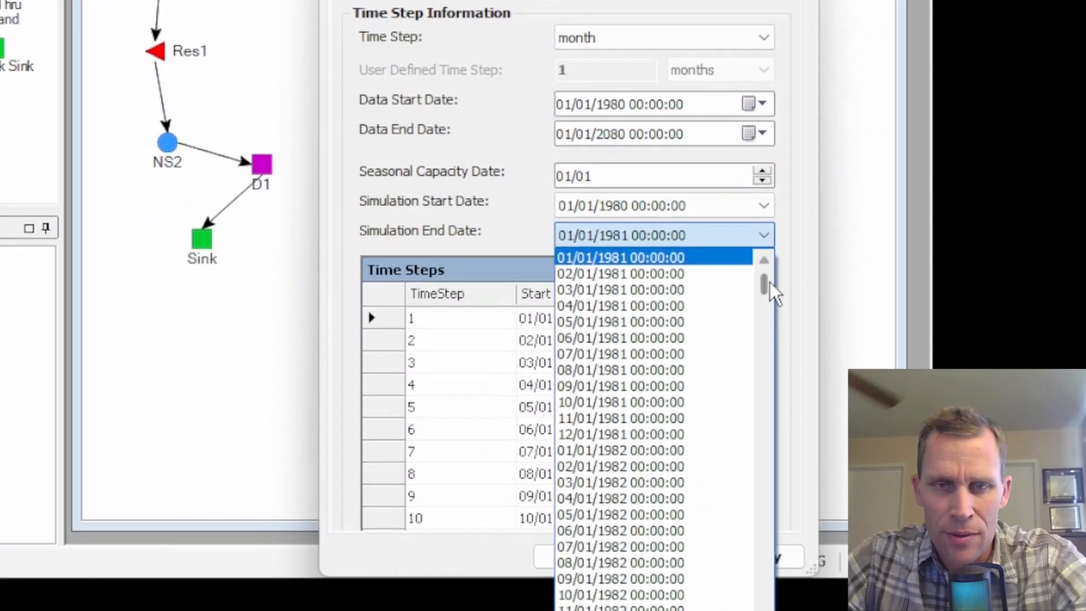
{"action": "left_click_drag", "start_coordinate": [769, 286], "coordinate": [776, 610]}
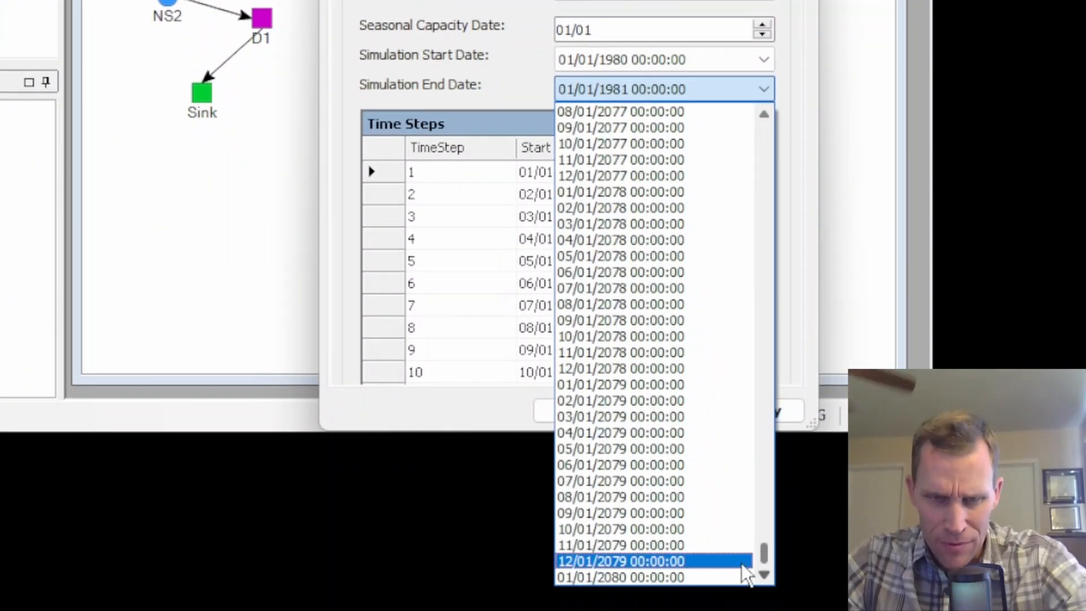
{"action": "left_click", "coordinate": [639, 576]}
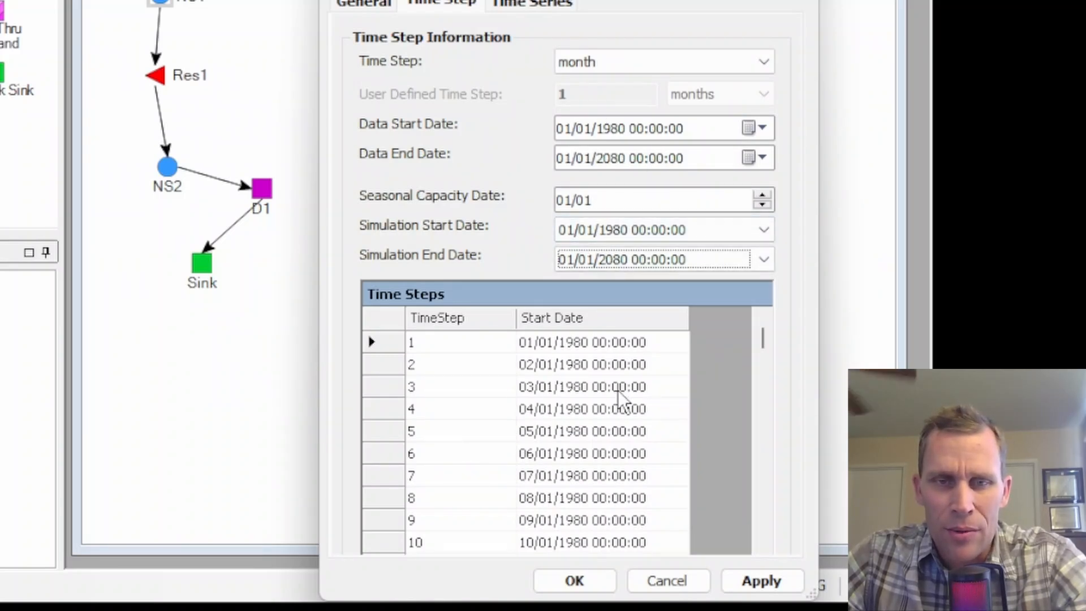
{"action": "left_click_drag", "start_coordinate": [762, 344], "coordinate": [721, 311]}
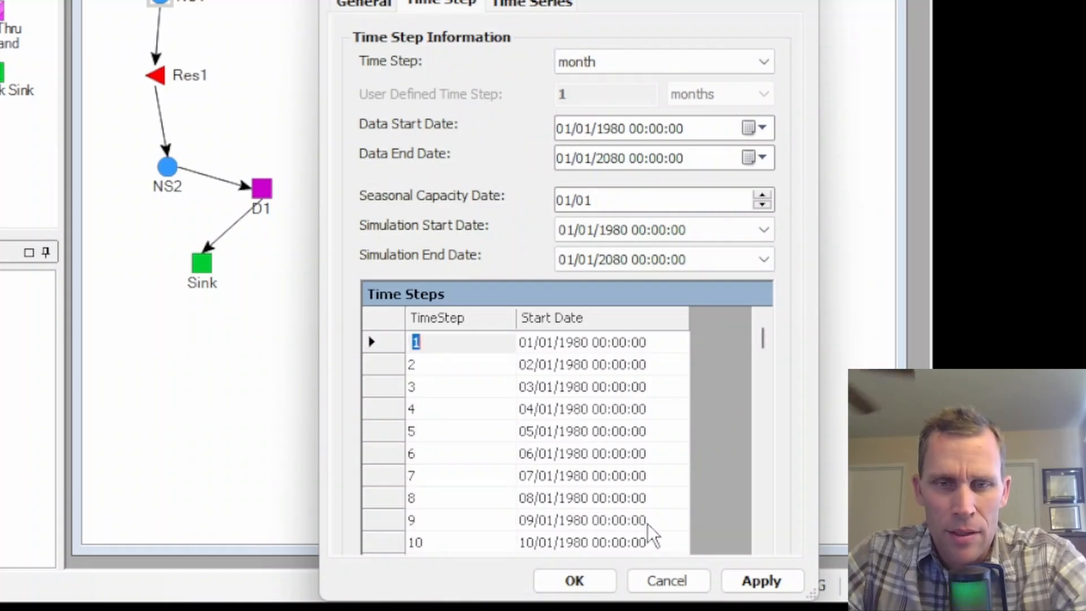
{"action": "left_click", "coordinate": [751, 576]}
{"action": "left_click", "coordinate": [586, 580]}
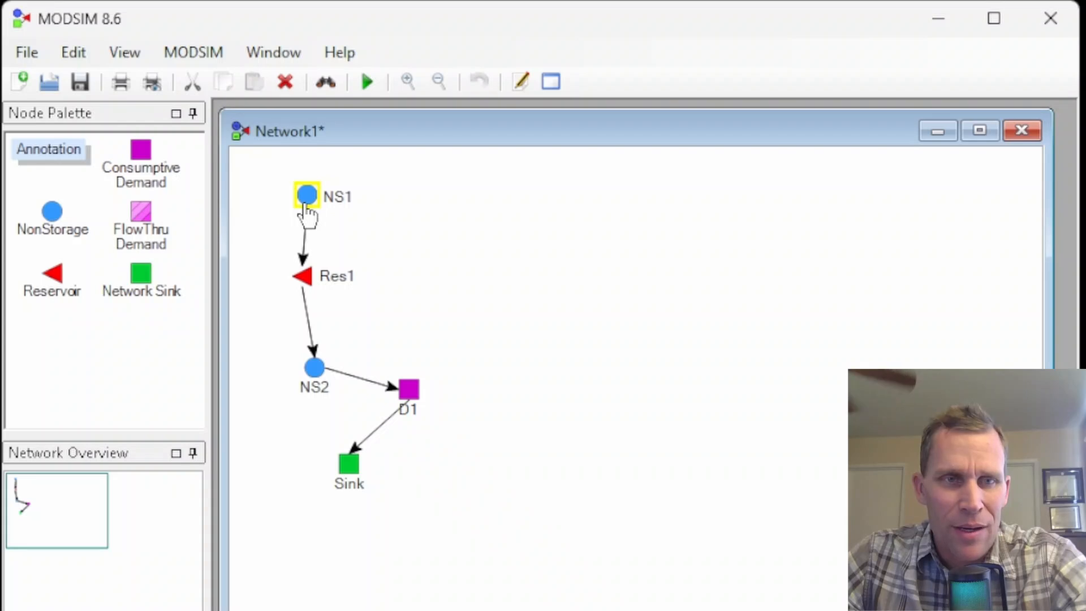
Open the NS1 node's properties and select the first Flow Rate cell in its inflow data.
{"action": "double_click", "coordinate": [306, 205]}
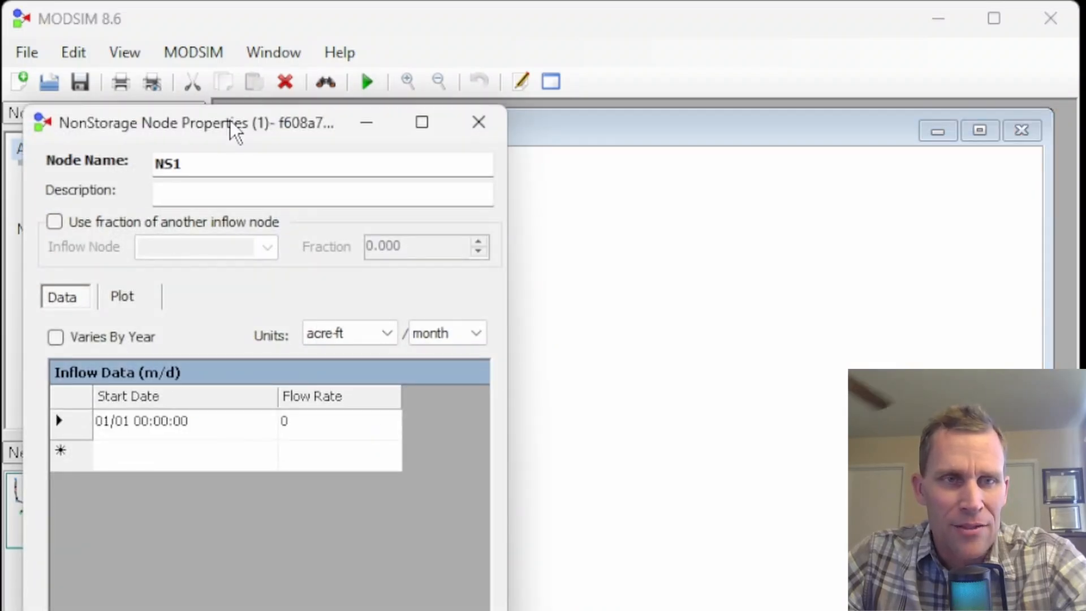
{"action": "left_click_drag", "start_coordinate": [235, 132], "coordinate": [662, 117]}
{"action": "left_click", "coordinate": [734, 405]}
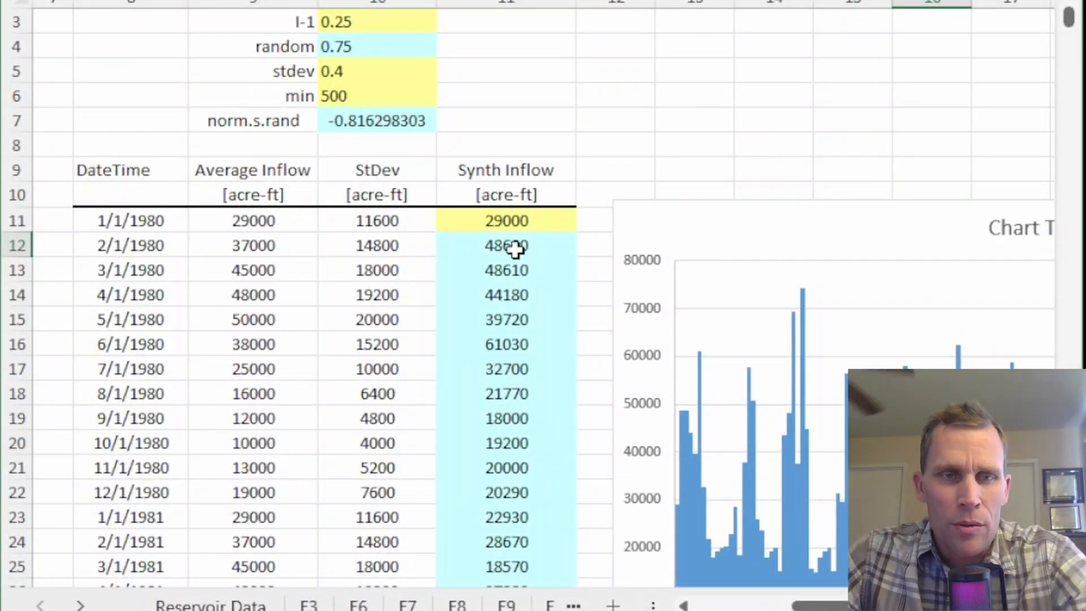
Switch to the Excel inflow worksheet and examine the Synth Inflow column and the formula behind its 2/1/1980 value.
{"action": "left_click", "coordinate": [494, 177]}
{"action": "left_click_drag", "start_coordinate": [501, 221], "coordinate": [489, 369]}
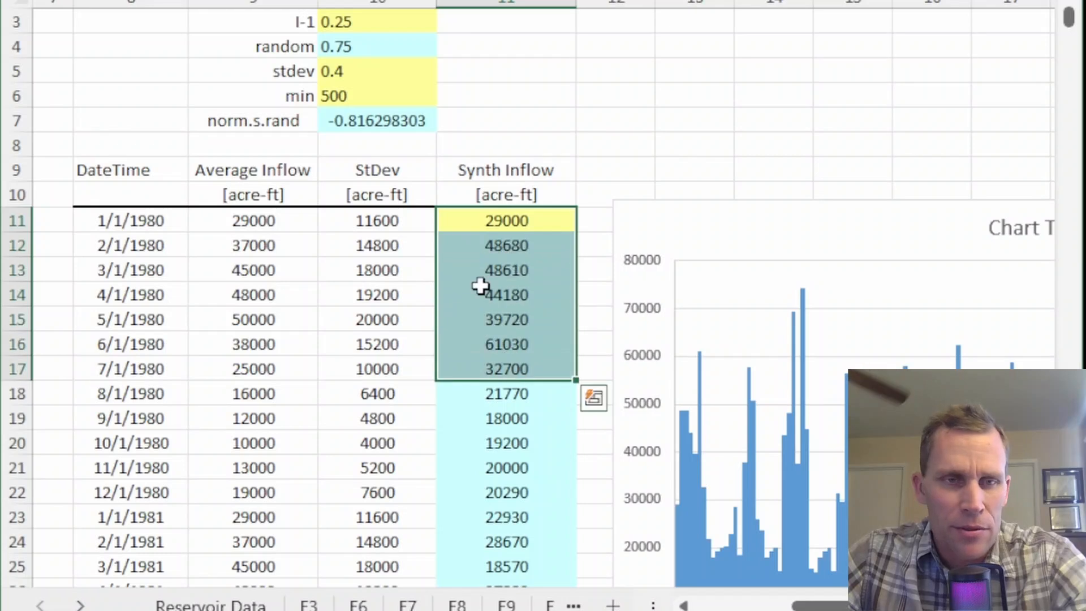
{"action": "left_click", "coordinate": [485, 223]}
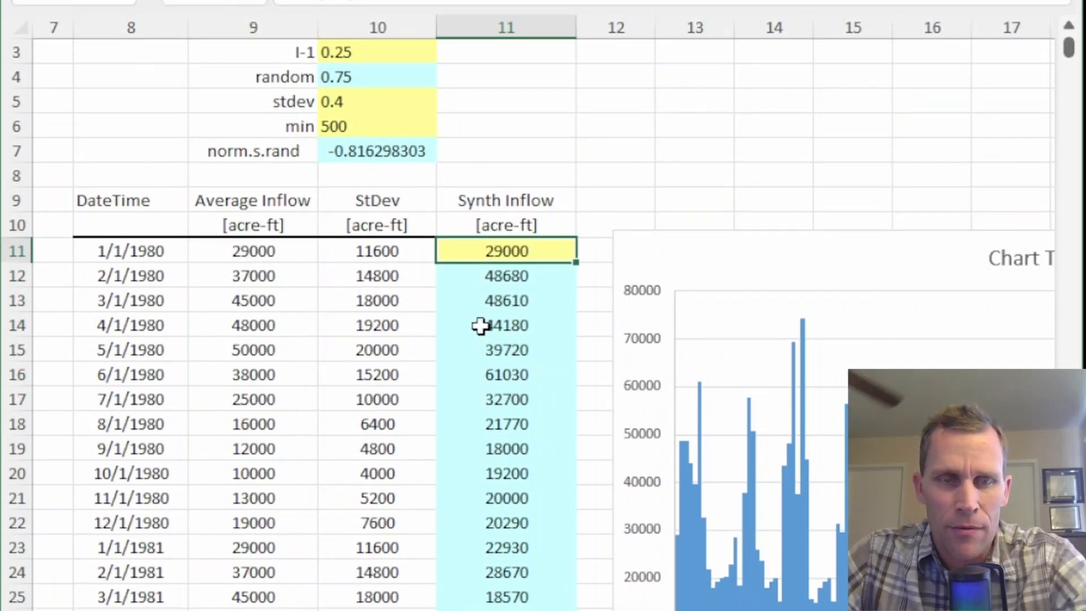
{"action": "left_click", "coordinate": [476, 249]}
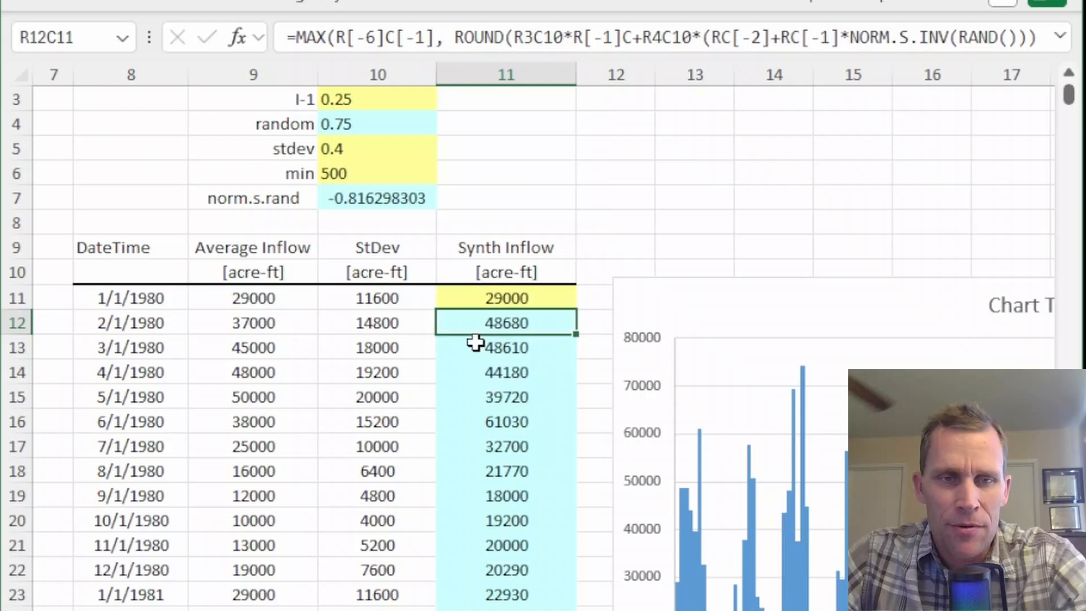
Examine the Synth Inflow formula for 2/1/1980 and the parameter cells it references.
{"action": "left_click_drag", "start_coordinate": [476, 329], "coordinate": [499, 609]}
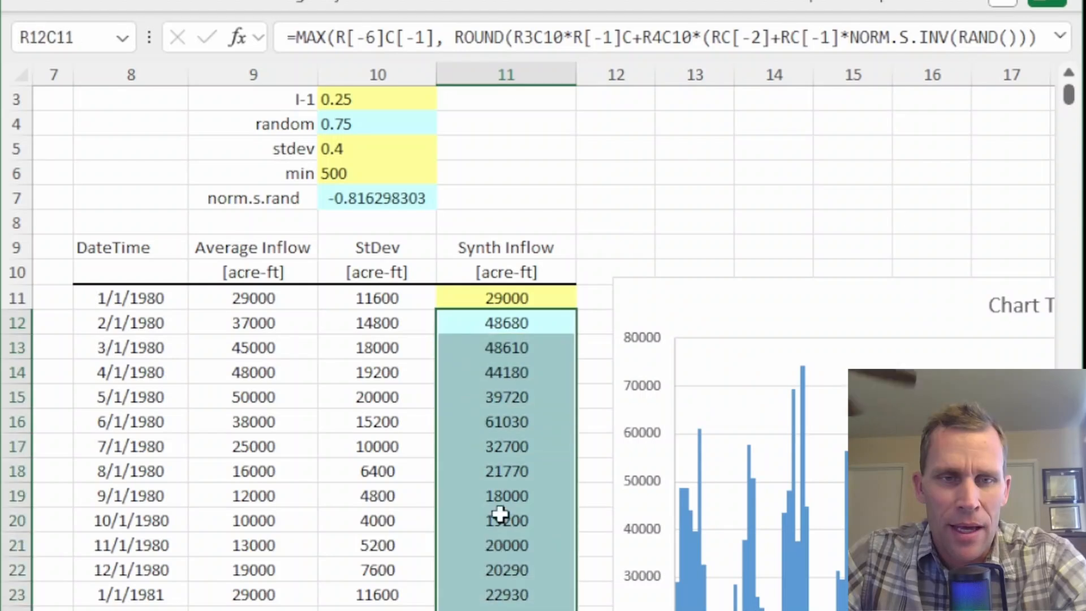
{"action": "left_click", "coordinate": [505, 322]}
{"action": "left_click", "coordinate": [644, 42]}
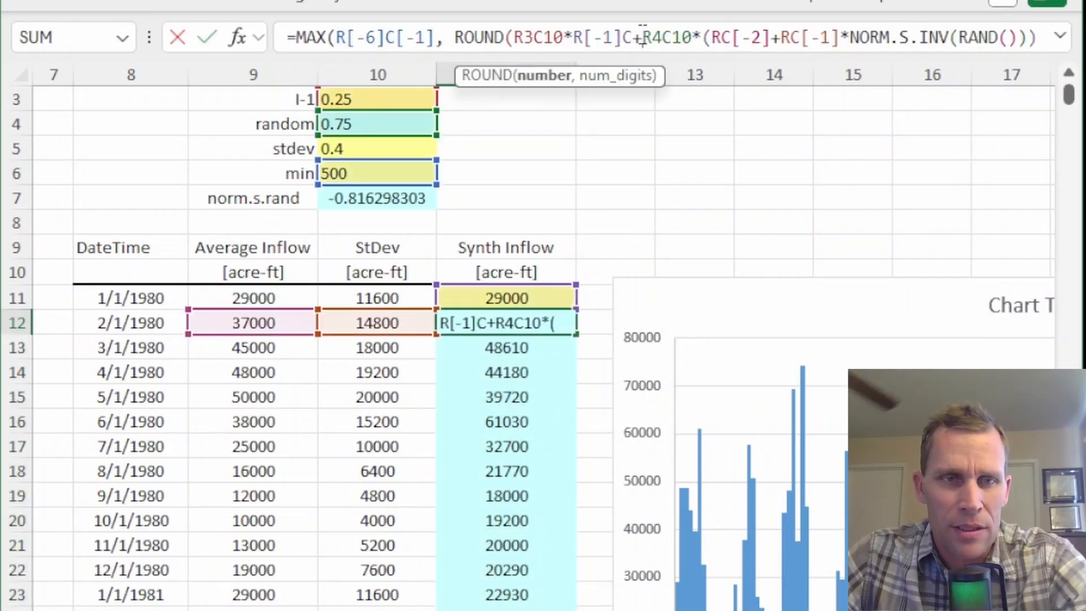
{"action": "key", "text": "Escape"}
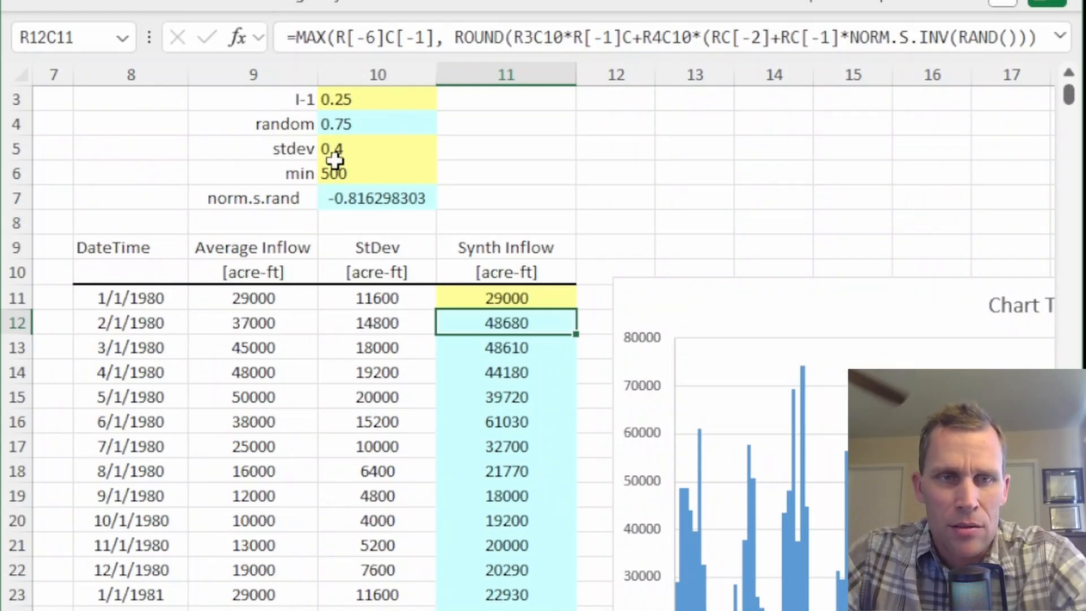
{"action": "left_click", "coordinate": [616, 171]}
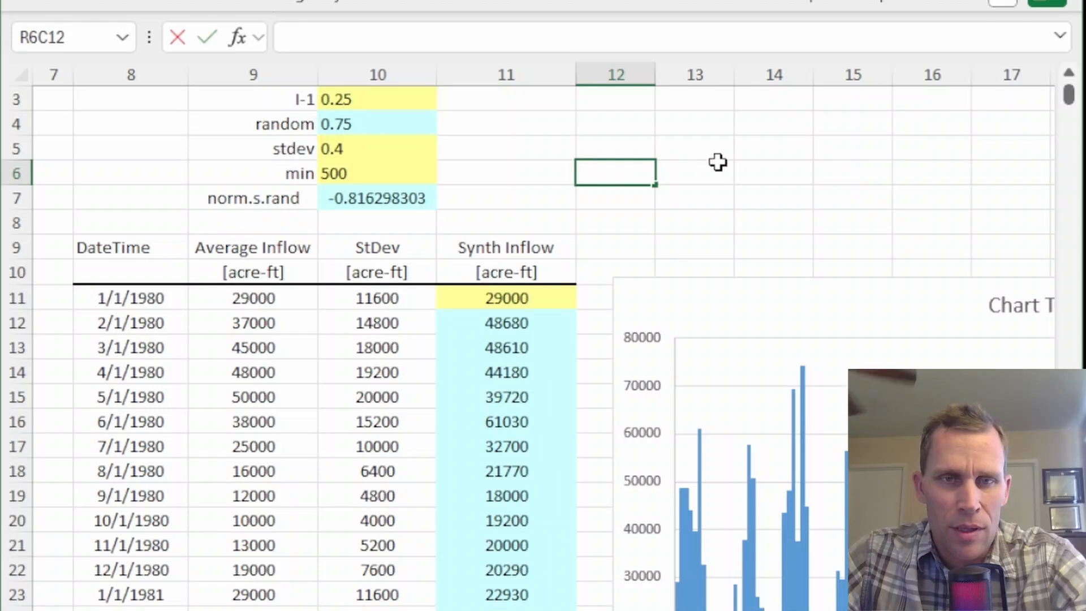
{"action": "left_click", "coordinate": [716, 164]}
Copy the entire Synth Inflow data column, starting with the 1/1/1980 value.
{"action": "left_click", "coordinate": [526, 301]}
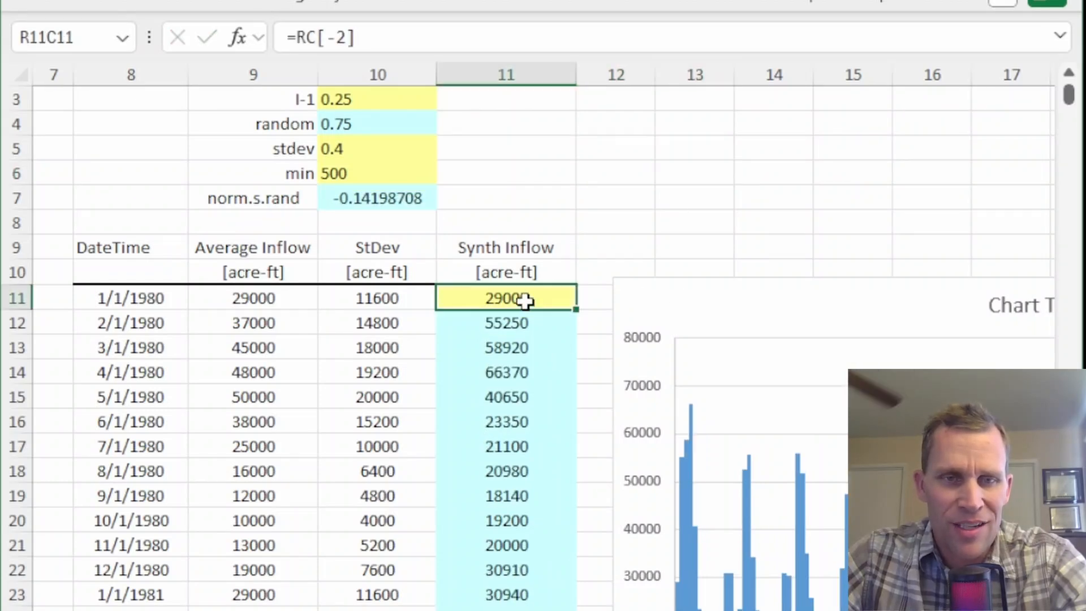
{"action": "key", "text": "ctrl+shift+Down"}
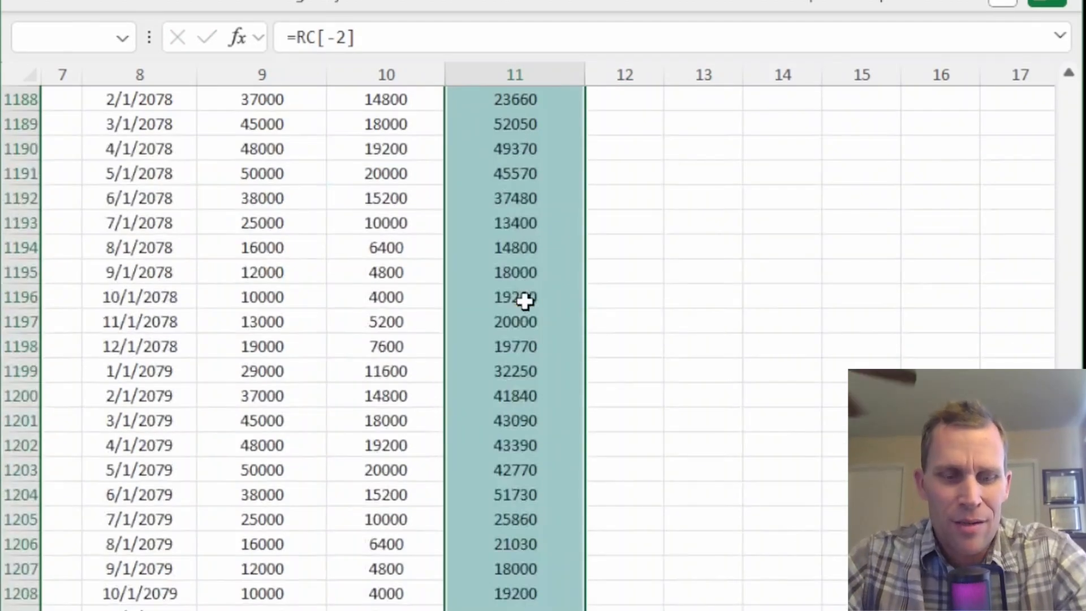
{"action": "key", "text": "ctrl+c"}
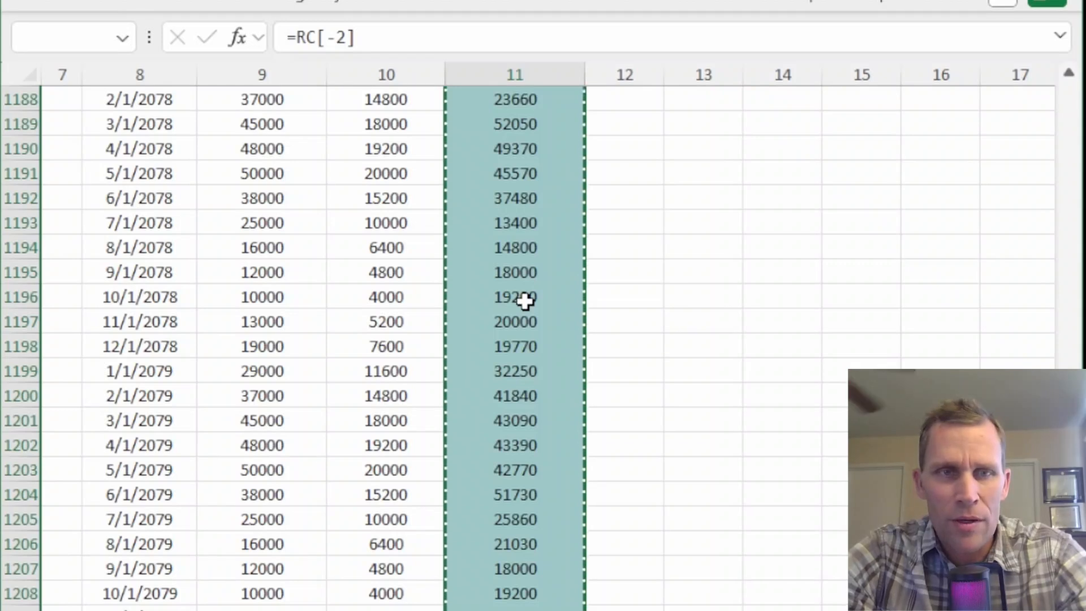
Paste the copied inflows as values into the empty Network1 Synth Inflow column, starting at row 11.
{"action": "key", "text": "ctrl+Home"}
{"action": "key", "text": "Up"}
{"action": "key", "text": "Left"}
{"action": "key", "text": "Left"}
{"action": "key", "text": "Left"}
{"action": "key", "text": "Left"}
{"action": "key", "text": "Left"}
{"action": "key", "text": "Left"}
{"action": "key", "text": "Left"}
{"action": "key", "text": "Right"}
{"action": "key", "text": "Right"}
{"action": "key", "text": "Down"}
{"action": "key", "text": "Down"}
{"action": "key", "text": "Down"}
{"action": "key", "text": "Down"}
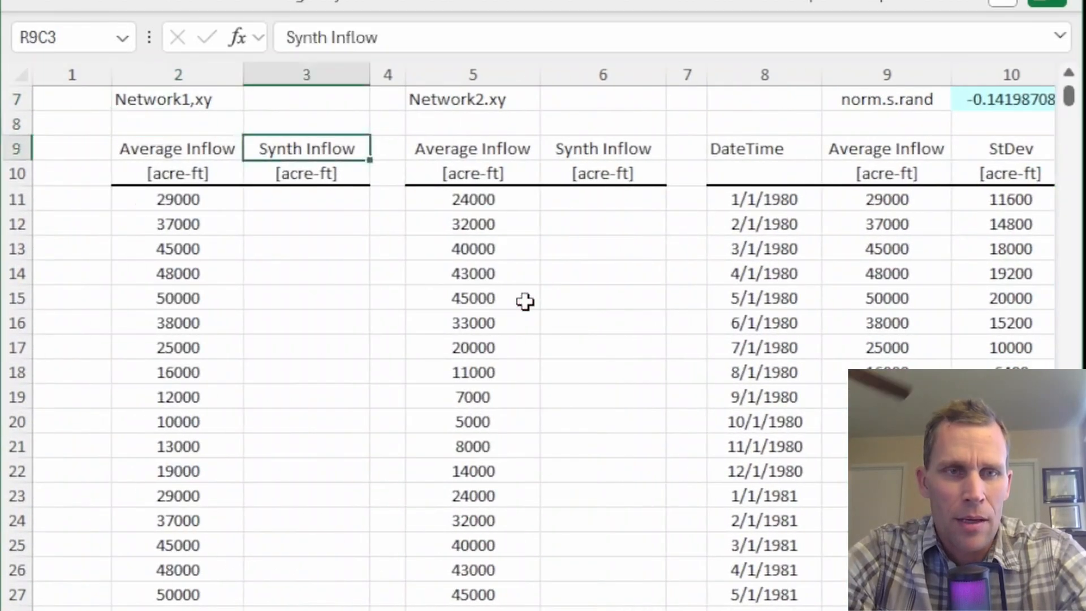
{"action": "right_click", "coordinate": [318, 205]}
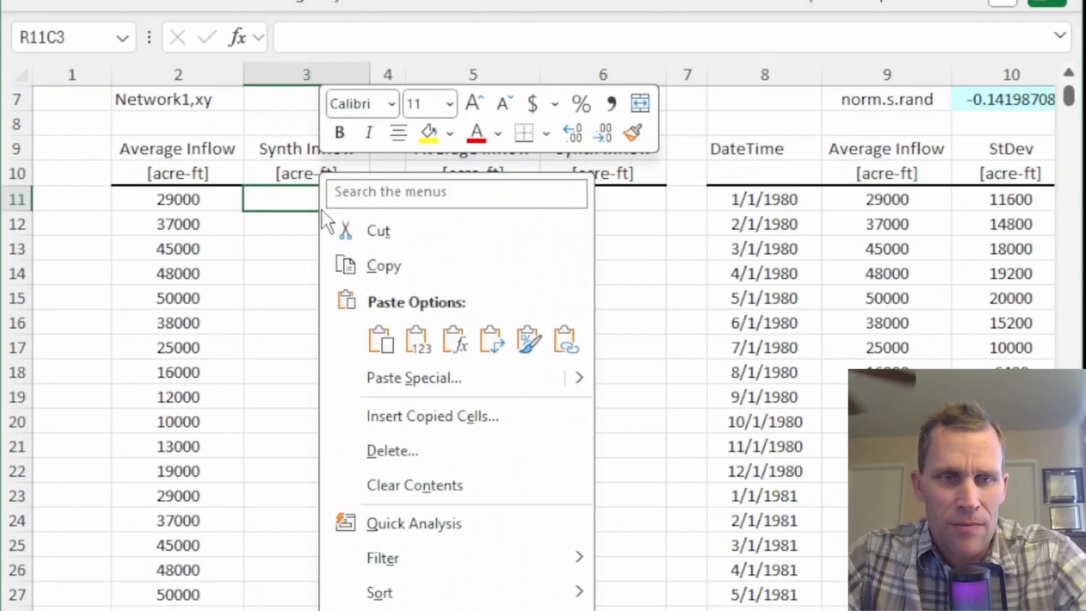
{"action": "left_click", "coordinate": [428, 354]}
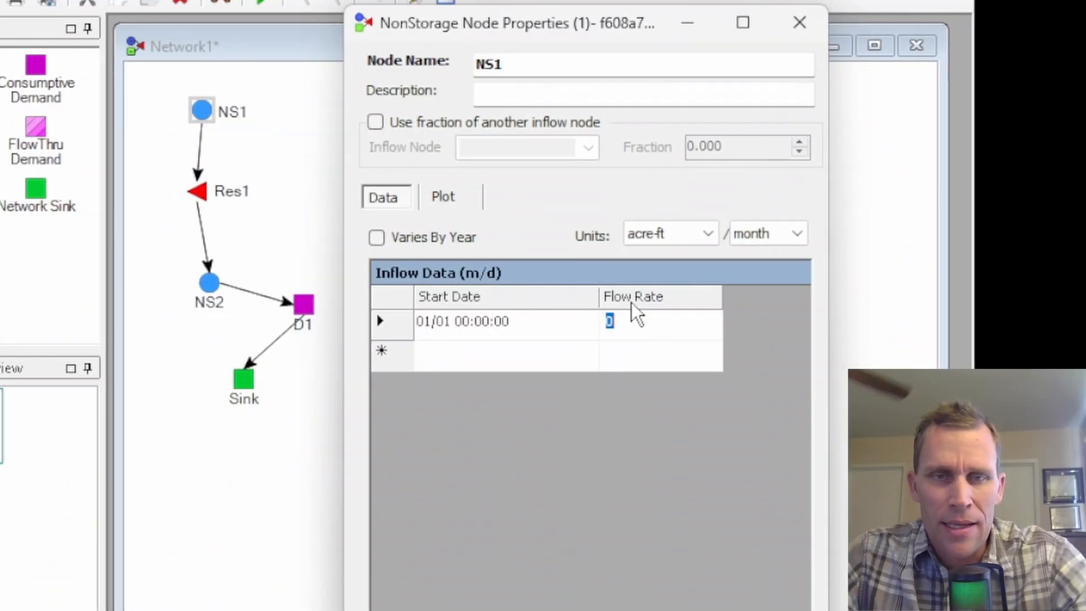
Switch to MODSIM, make NS1's inflow data vary by year, and paste the synthetic inflows into its Flow Rate column.
{"action": "right_click", "coordinate": [635, 296]}
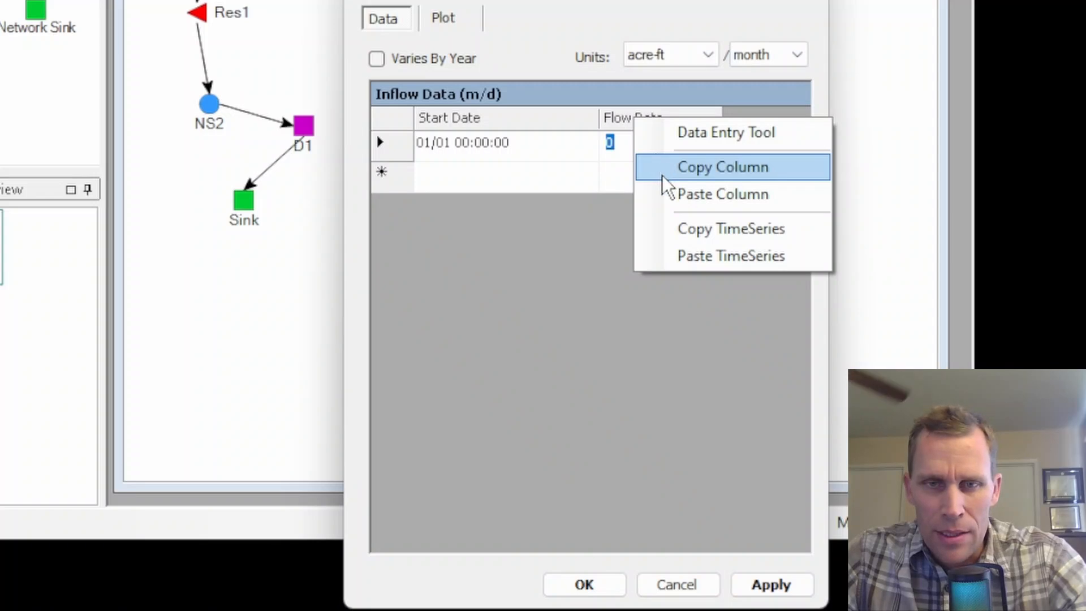
{"action": "left_click", "coordinate": [692, 195]}
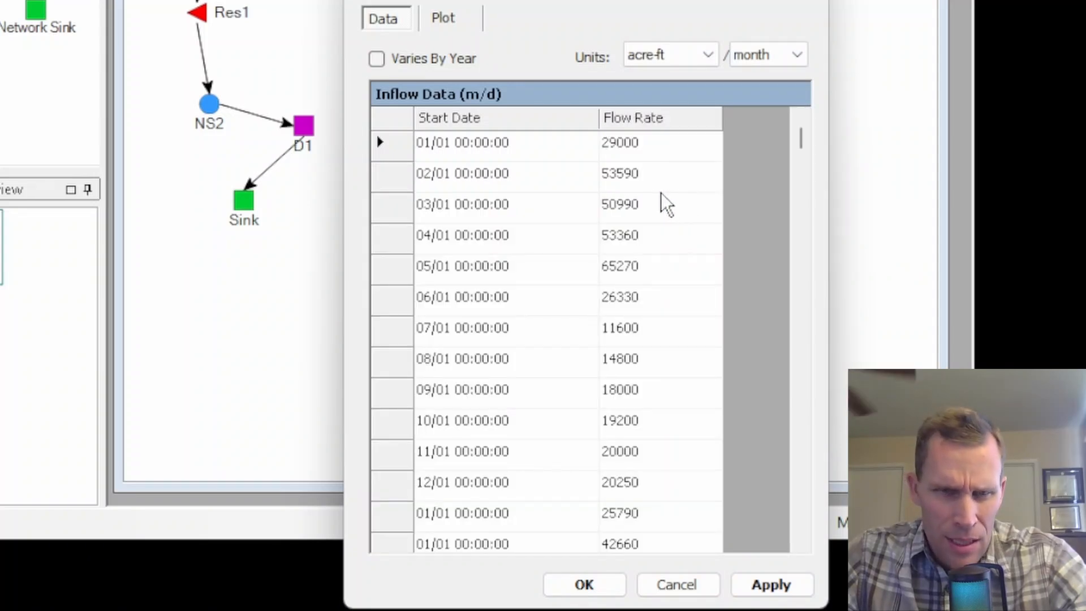
{"action": "left_click", "coordinate": [376, 58]}
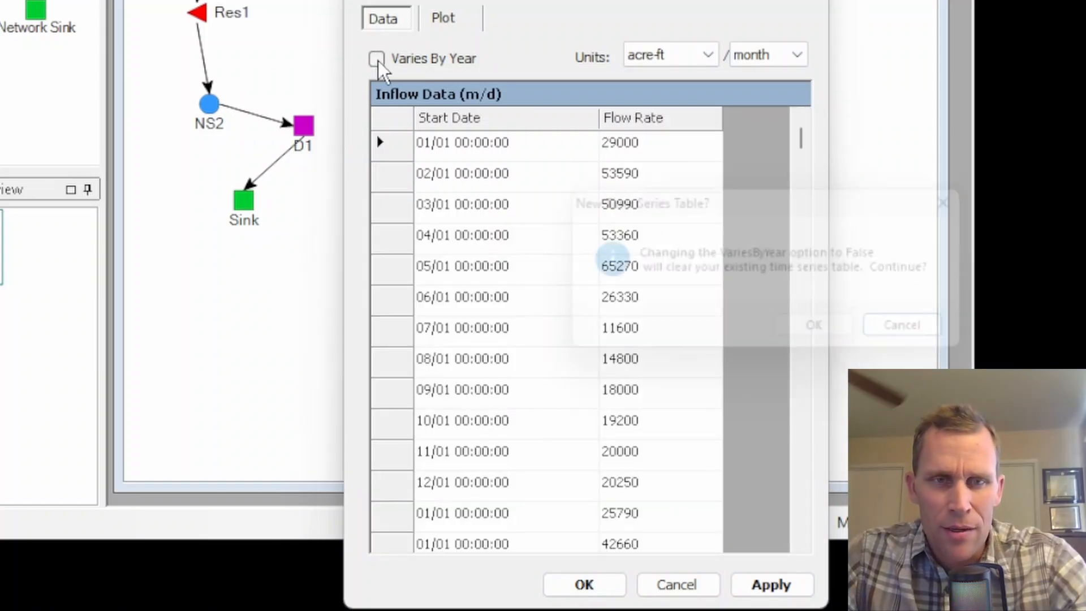
{"action": "left_click", "coordinate": [847, 356]}
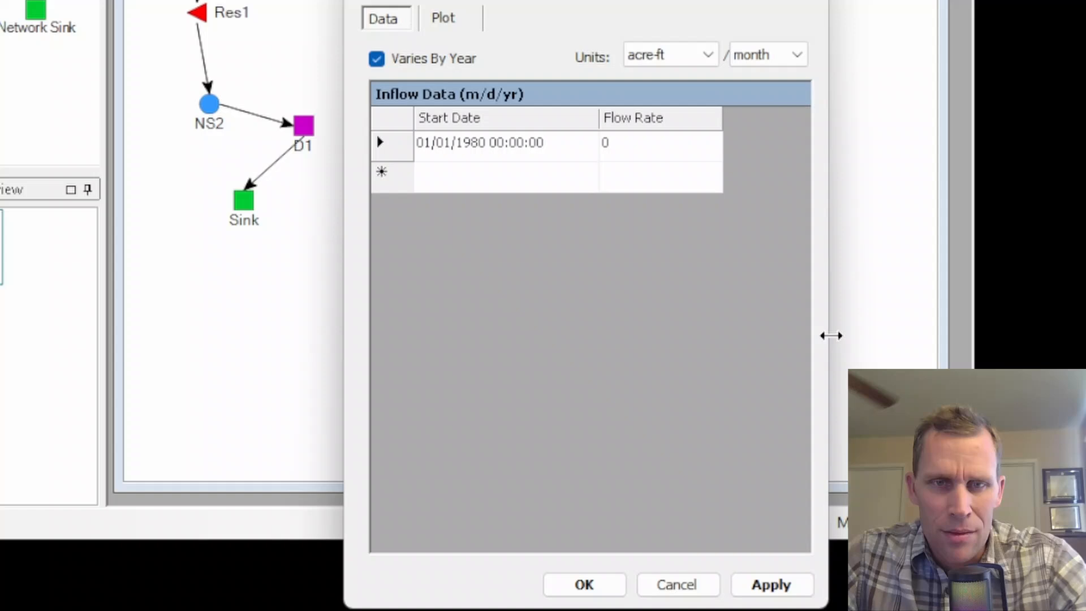
{"action": "right_click", "coordinate": [646, 129]}
{"action": "left_click", "coordinate": [688, 198]}
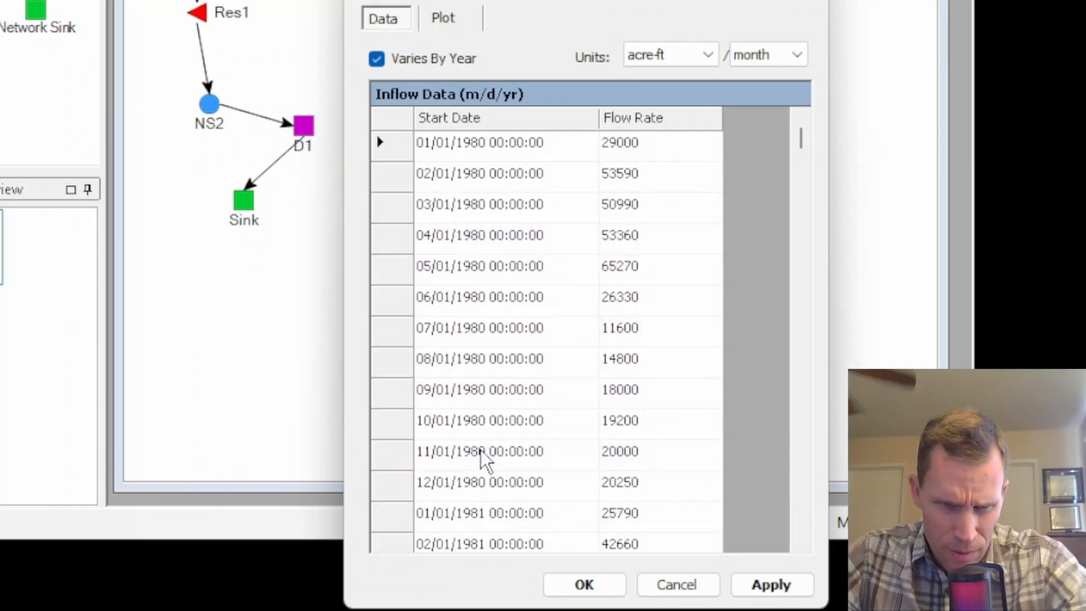
Review NS1's inflow table down to its last entry, and apply and accept the node properties.
{"action": "scroll", "coordinate": [484, 452], "scroll_direction": "down", "scroll_amount": 1}
{"action": "left_click_drag", "start_coordinate": [805, 144], "coordinate": [809, 551]}
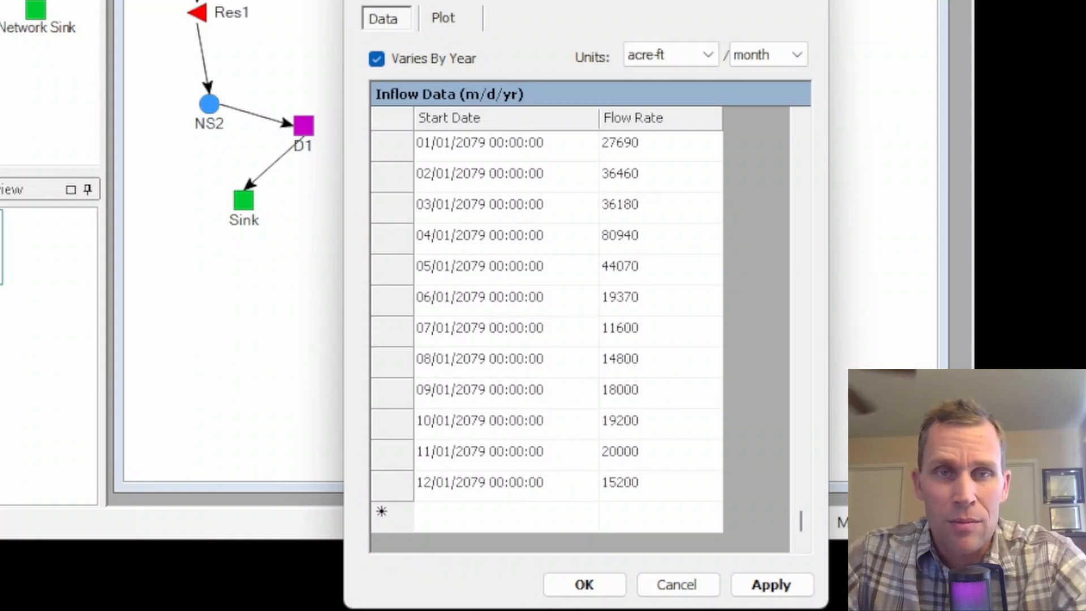
{"action": "left_click_drag", "start_coordinate": [588, 0], "coordinate": [603, 0]}
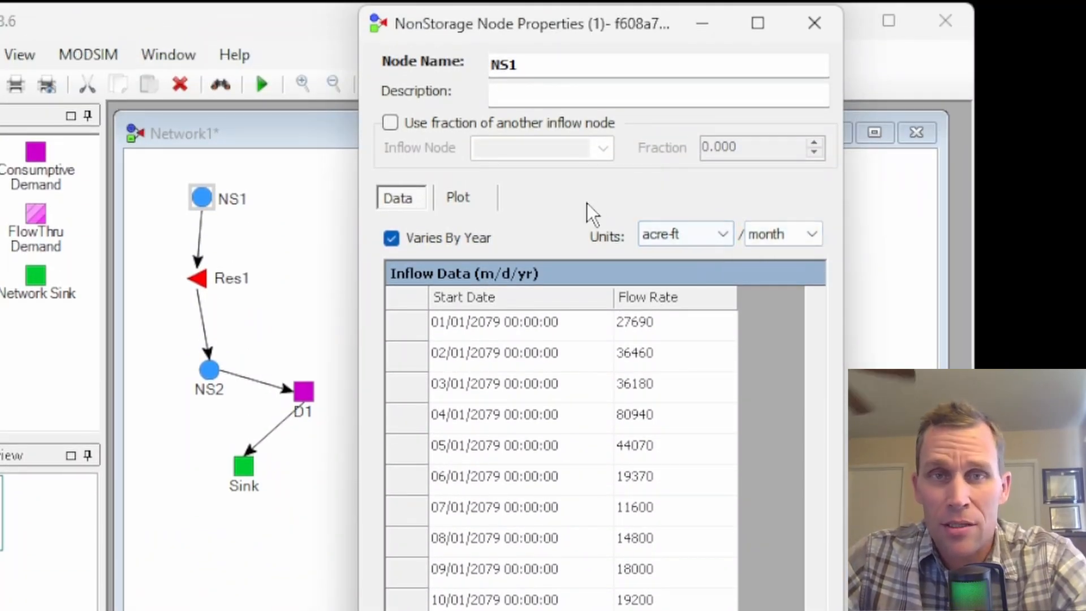
{"action": "left_click_drag", "start_coordinate": [565, 26], "coordinate": [552, 43]}
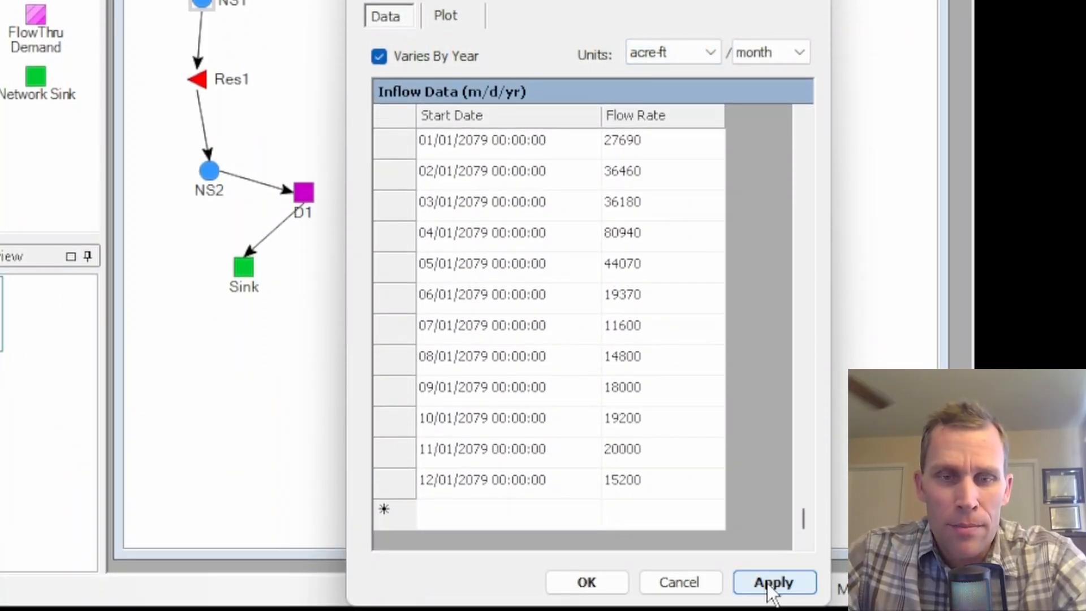
{"action": "left_click", "coordinate": [593, 580]}
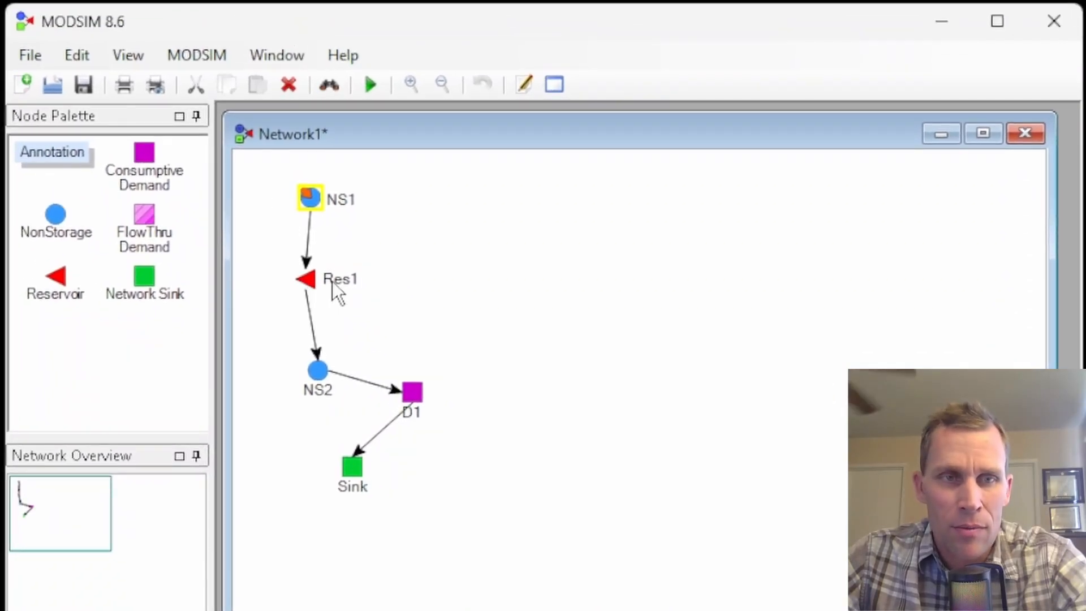
Open the Res1 reservoir's properties and set its maximum volume to 200000, minimum volume to 50000 and initial volume to 150000 acre-ft.
{"action": "right_click", "coordinate": [310, 286]}
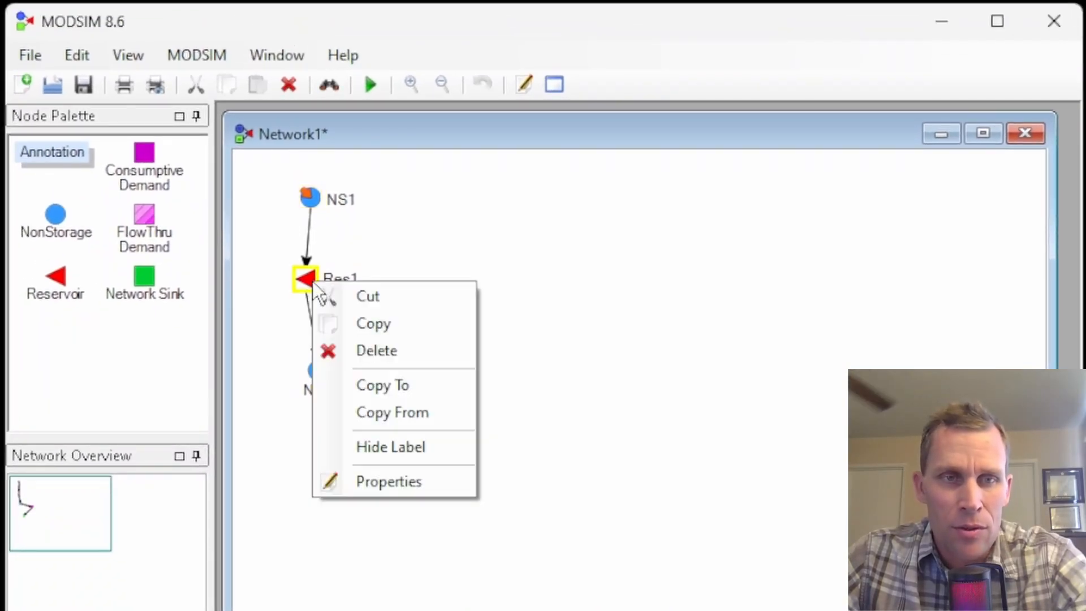
{"action": "left_click", "coordinate": [391, 483]}
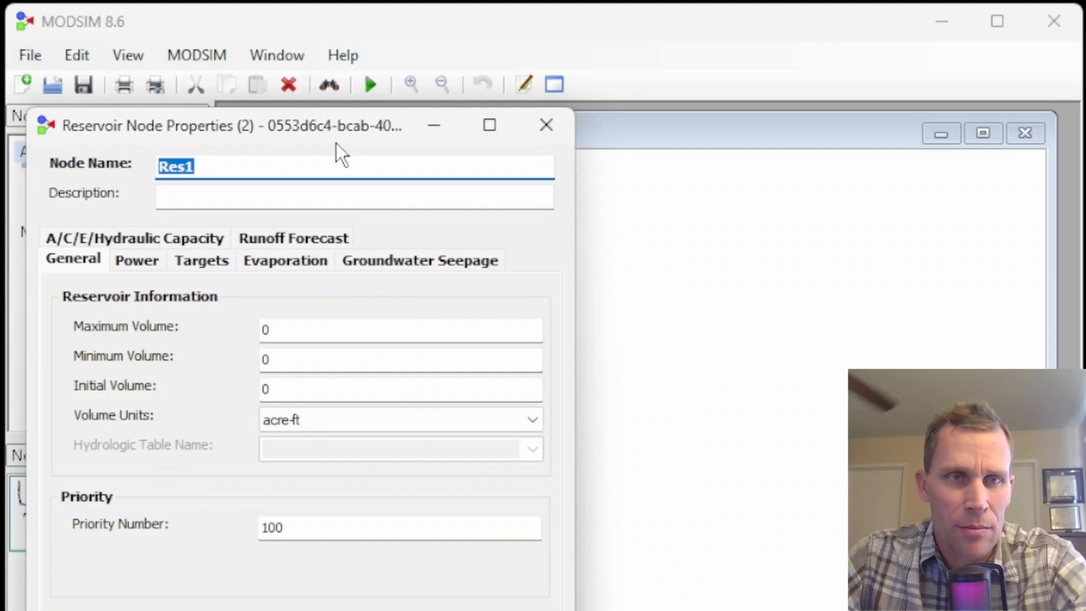
{"action": "left_click_drag", "start_coordinate": [336, 127], "coordinate": [743, 63]}
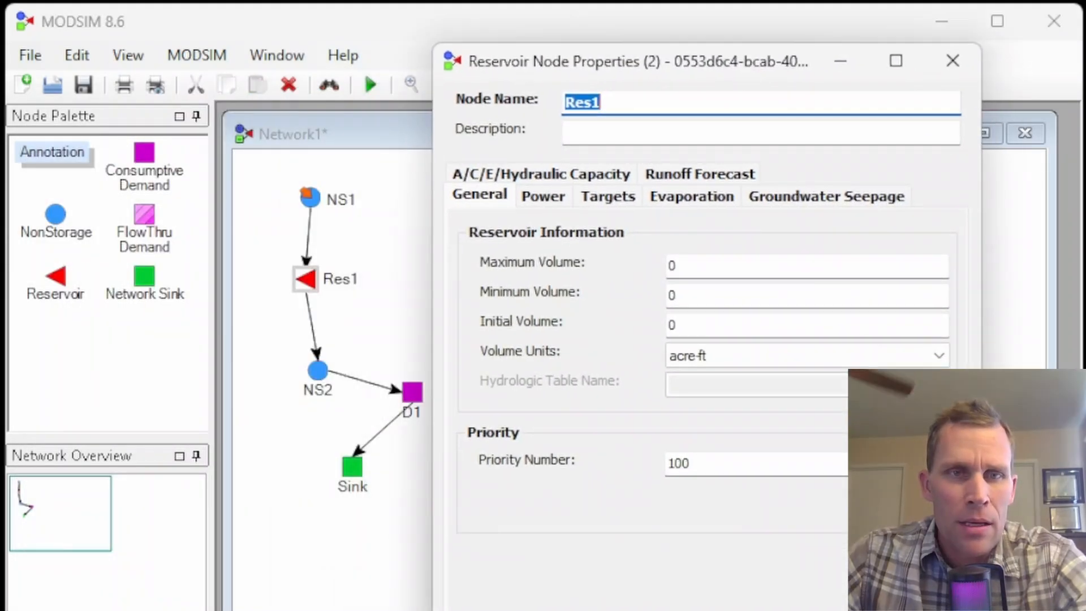
{"action": "left_click", "coordinate": [461, 193]}
{"action": "double_click", "coordinate": [672, 266]}
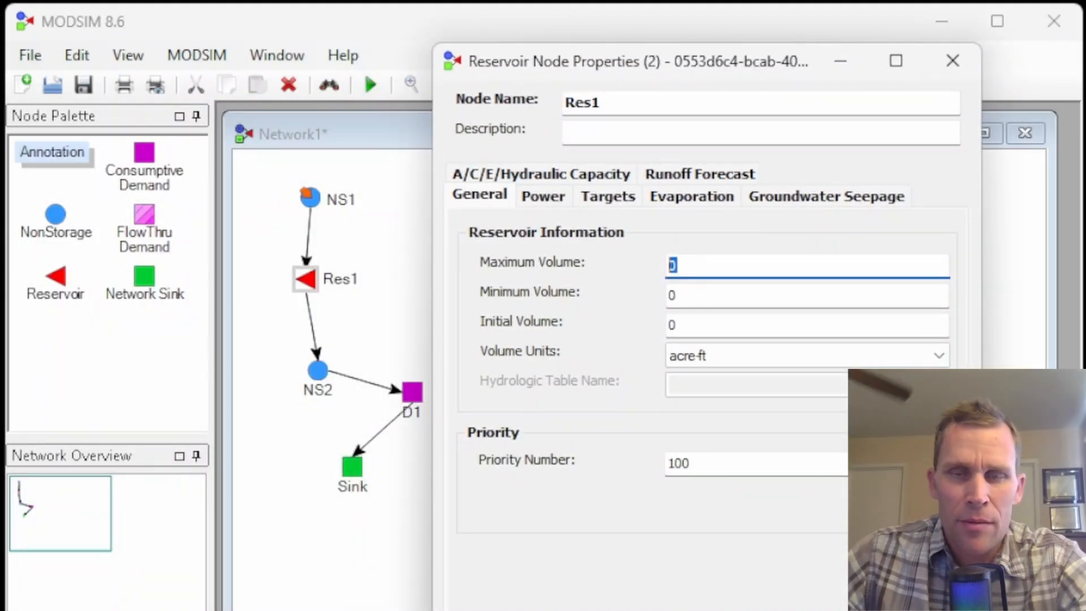
{"action": "type", "text": "200000"}
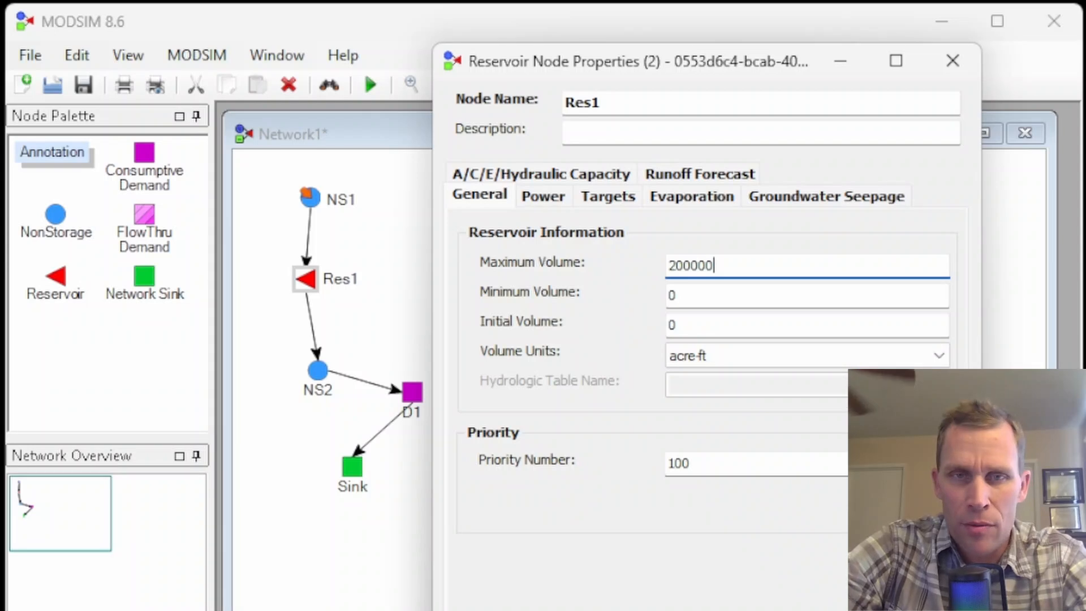
{"action": "key", "text": "Tab"}
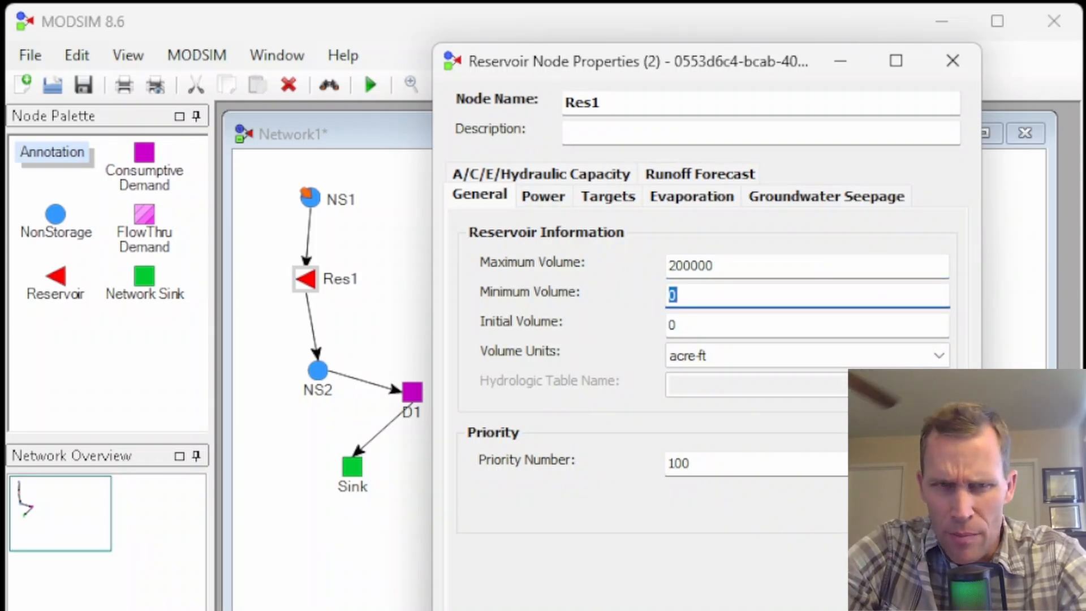
{"action": "type", "text": "50000"}
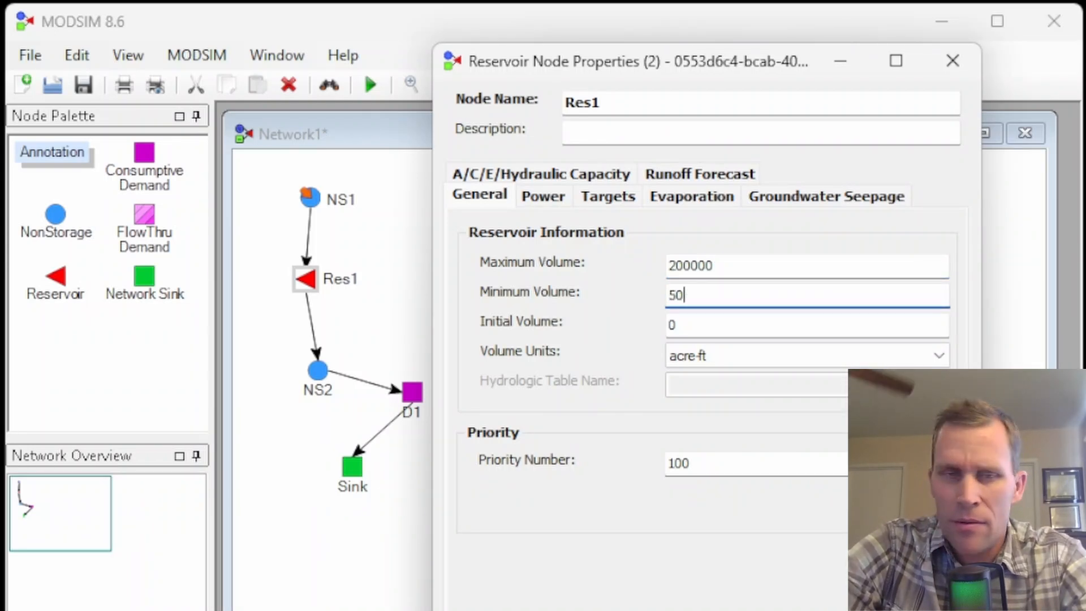
{"action": "key", "text": "Tab"}
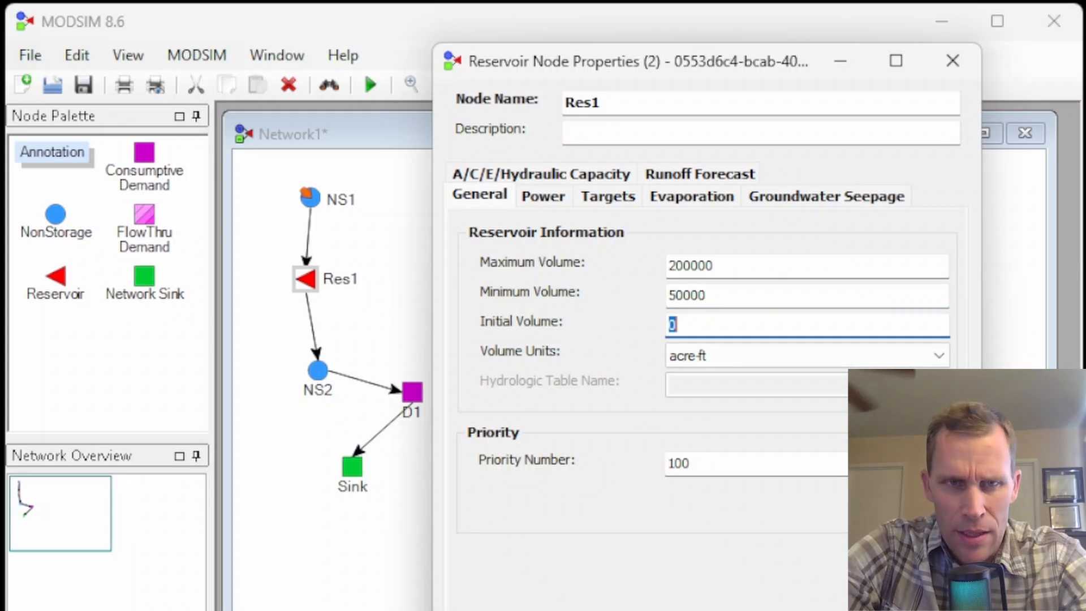
{"action": "type", "text": "150000"}
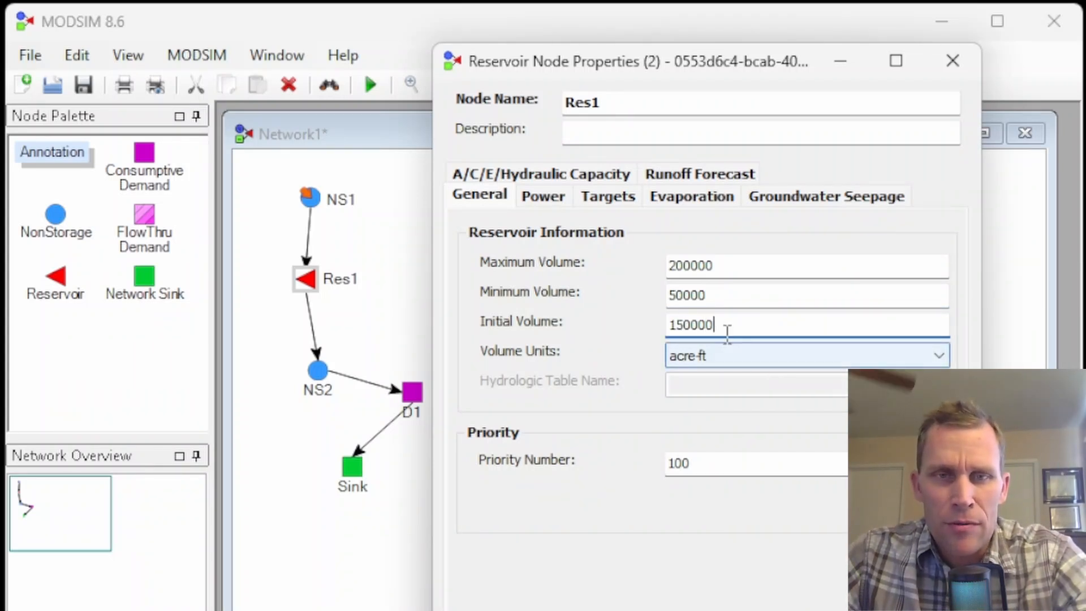
Review Res1's initial volume and priority number in its general reservoir information.
{"action": "left_click_drag", "start_coordinate": [725, 332], "coordinate": [641, 332]}
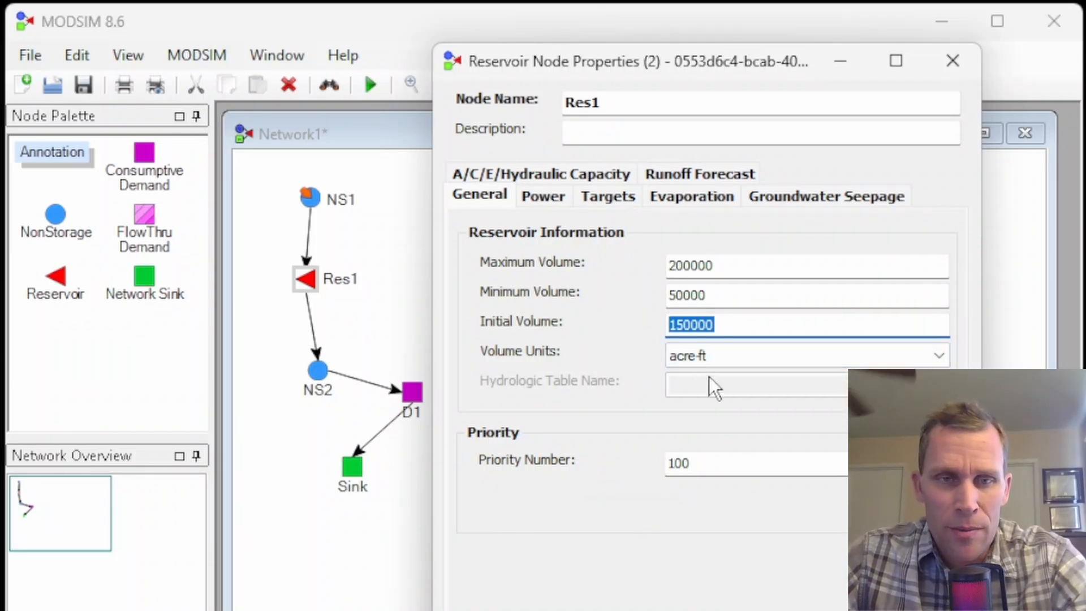
{"action": "left_click_drag", "start_coordinate": [732, 461], "coordinate": [599, 462]}
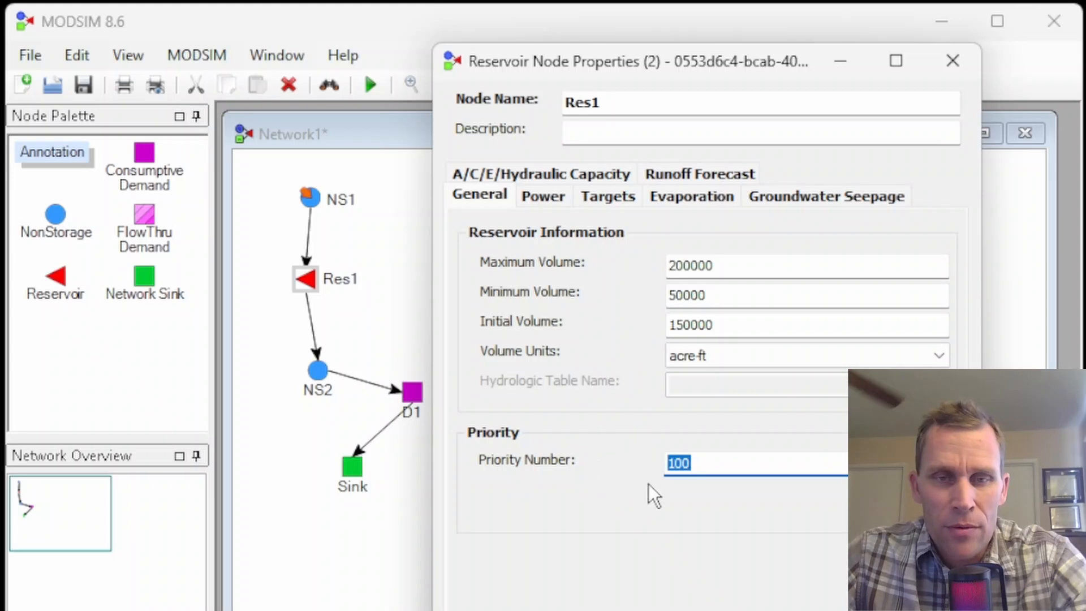
{"action": "left_click", "coordinate": [708, 467]}
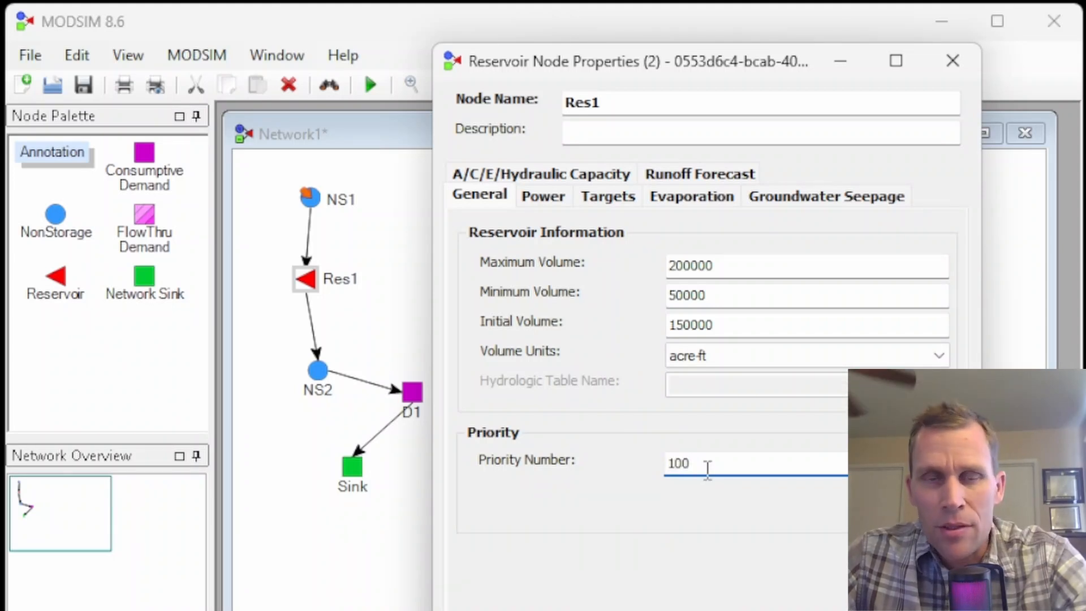
{"action": "key", "text": "Tab"}
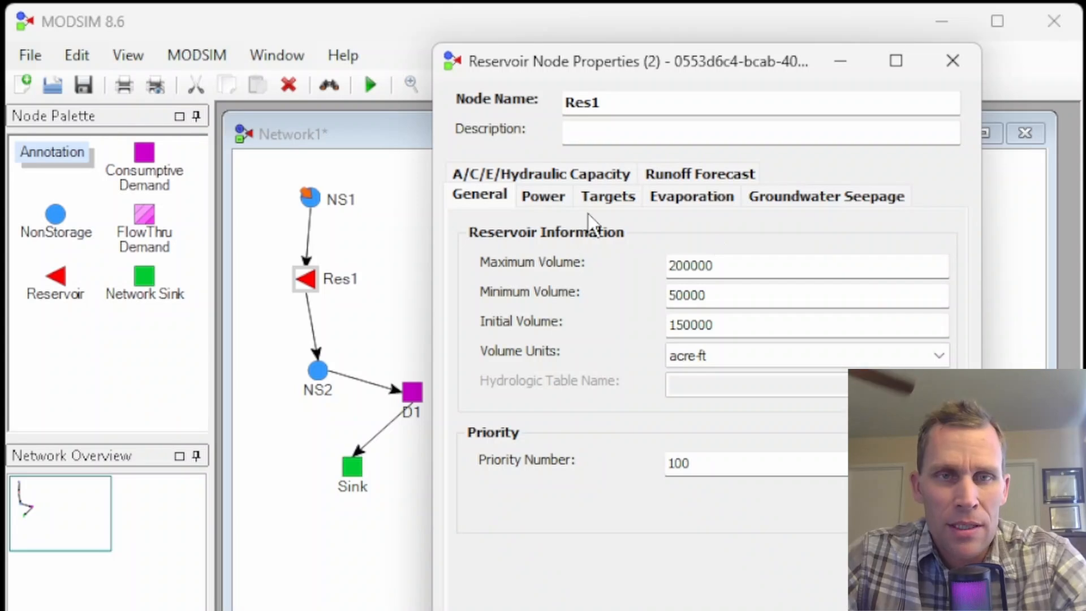
Set Res1's layer priority basis to % Target Storage and its 02/01 target storage volume to 150000 acre-ft.
{"action": "left_click", "coordinate": [606, 195]}
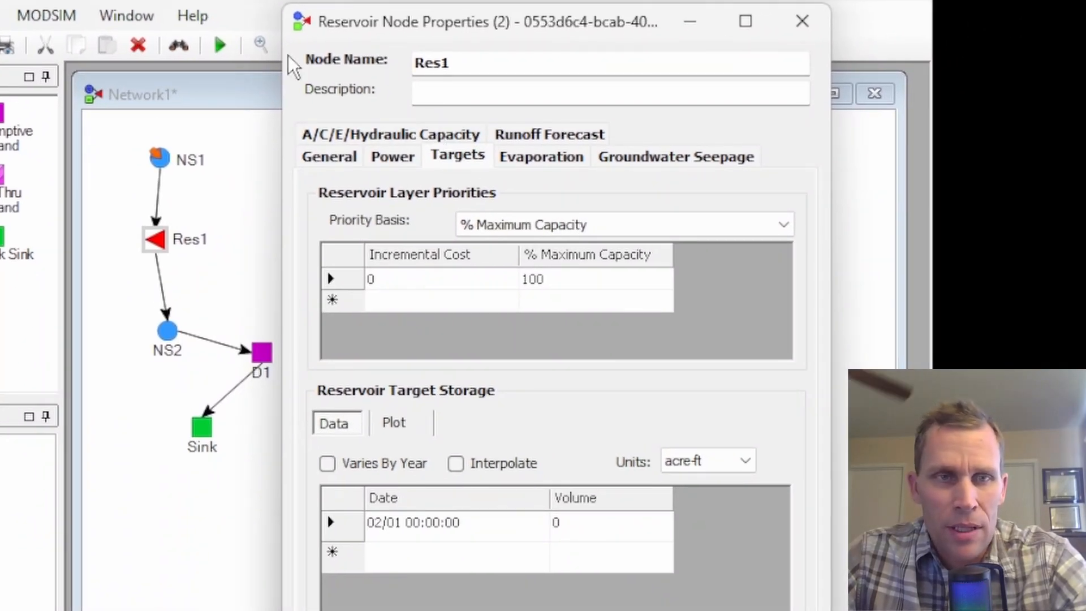
{"action": "left_click", "coordinate": [527, 229]}
{"action": "left_click", "coordinate": [536, 264]}
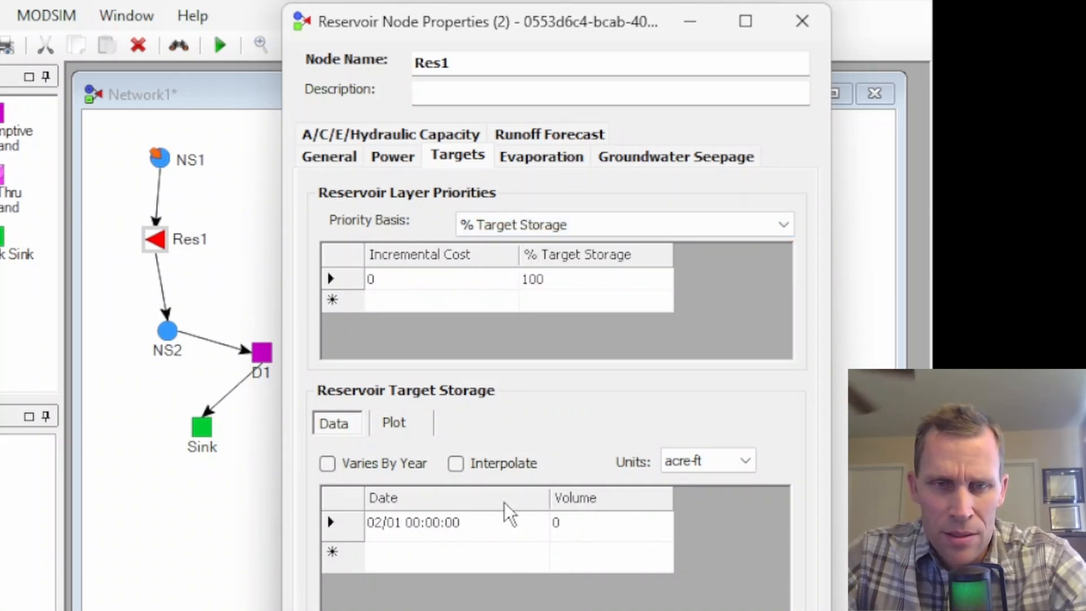
{"action": "left_click", "coordinate": [577, 527]}
{"action": "type", "text": "150000"}
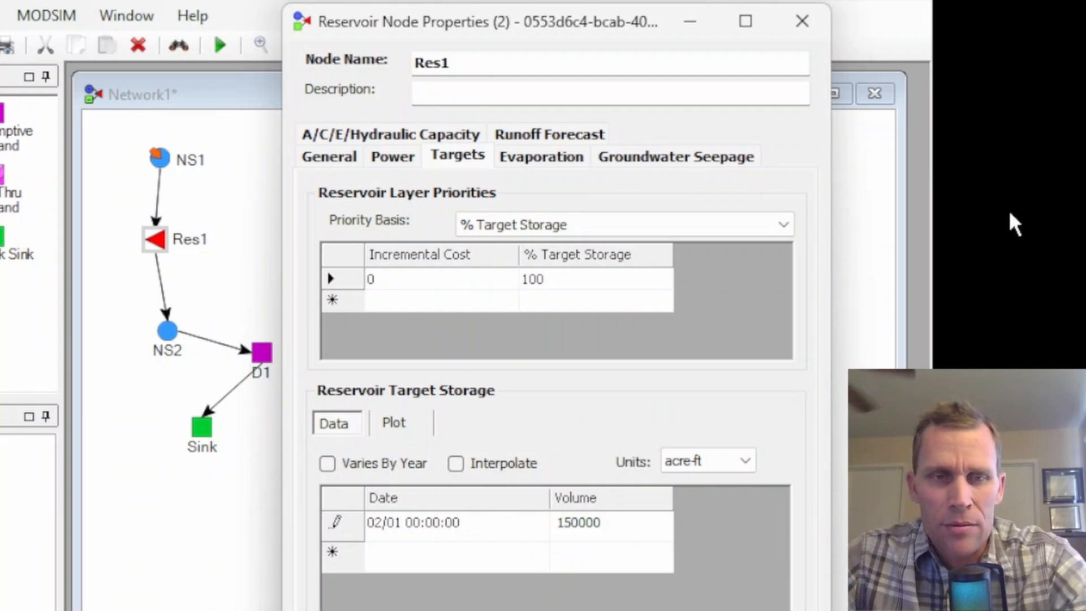
Accept Res1's node properties and nudge the NS2 label slightly to the left beneath its node.
{"action": "key", "text": "Return"}
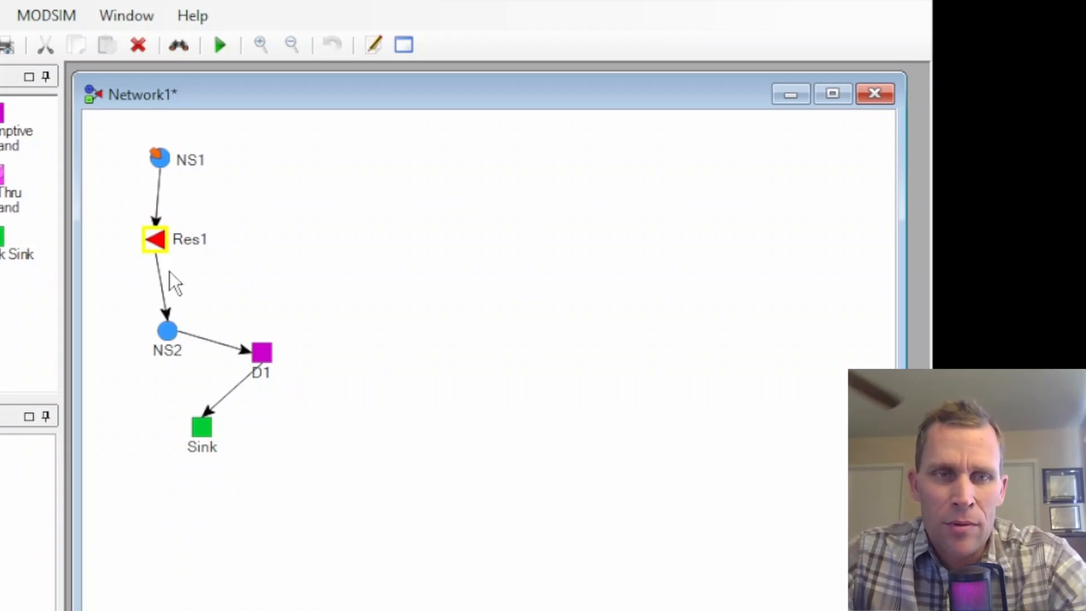
{"action": "left_click_drag", "start_coordinate": [174, 353], "coordinate": [168, 357]}
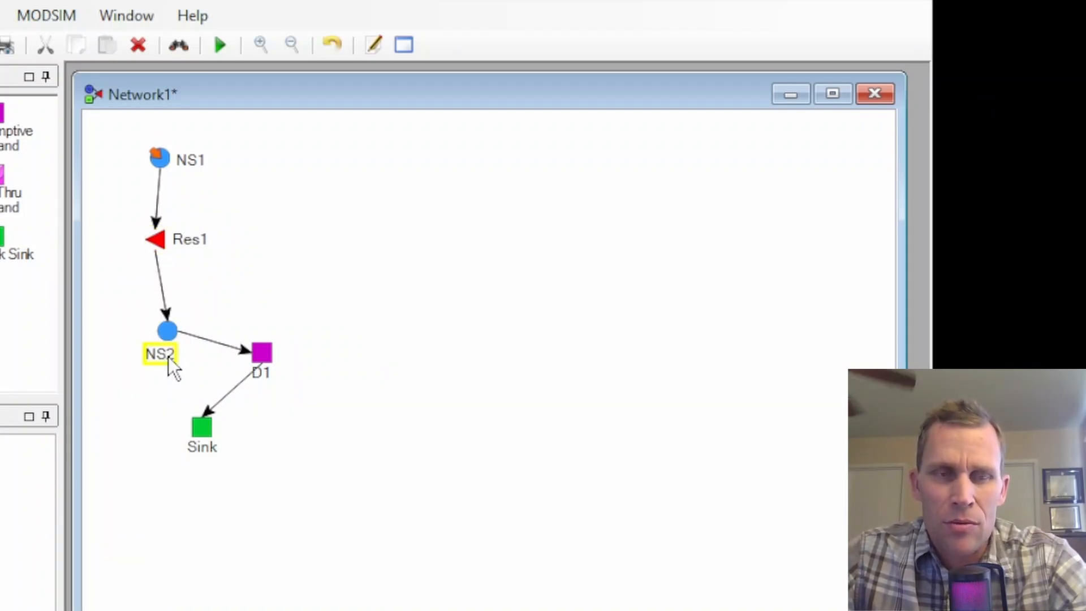
Convert the link from Res1 to NS2 into a multilink.
{"action": "right_click", "coordinate": [162, 294]}
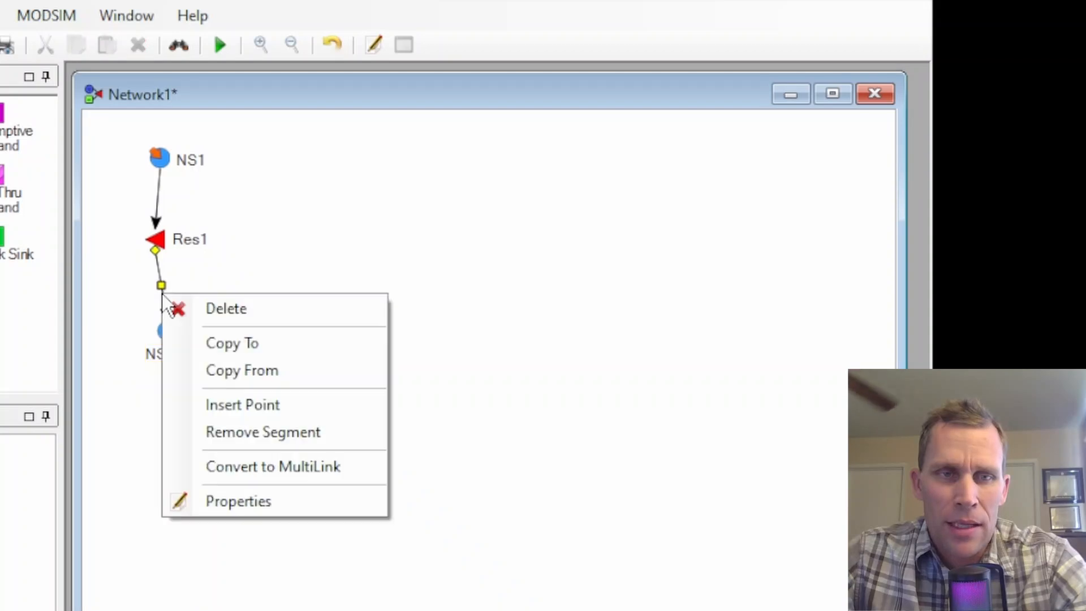
{"action": "left_click", "coordinate": [246, 463]}
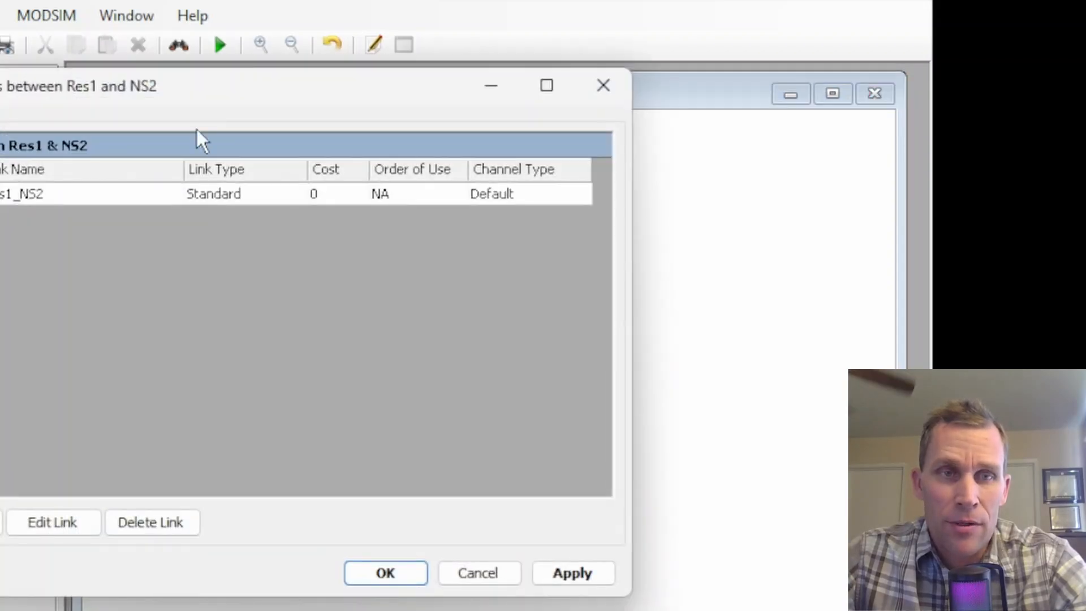
{"action": "left_click_drag", "start_coordinate": [204, 103], "coordinate": [531, 81]}
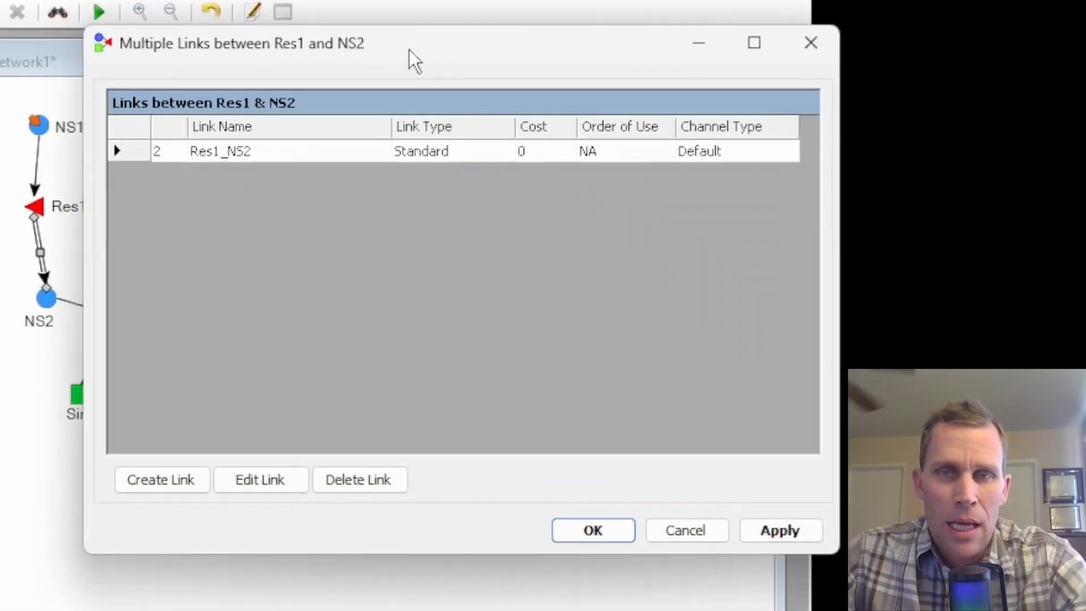
Open the existing Res1–NS2 link for editing and rename it Res1_NS2-Main.
{"action": "left_click", "coordinate": [253, 163]}
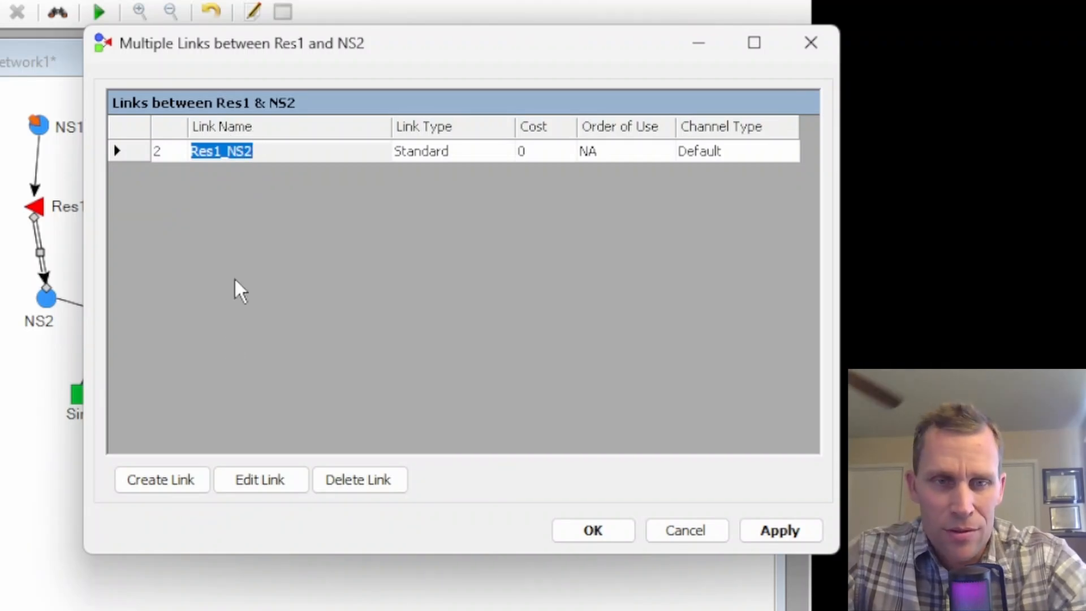
{"action": "left_click", "coordinate": [261, 480]}
{"action": "left_click_drag", "start_coordinate": [22, 53], "coordinate": [362, 30]}
{"action": "left_click", "coordinate": [336, 71]}
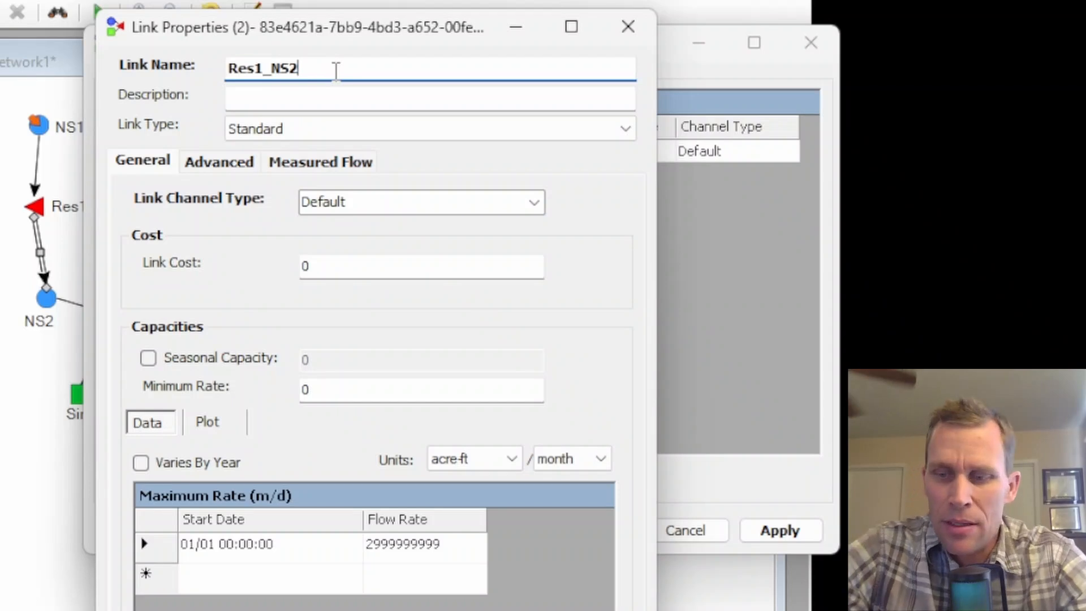
{"action": "type", "text": "-Main"}
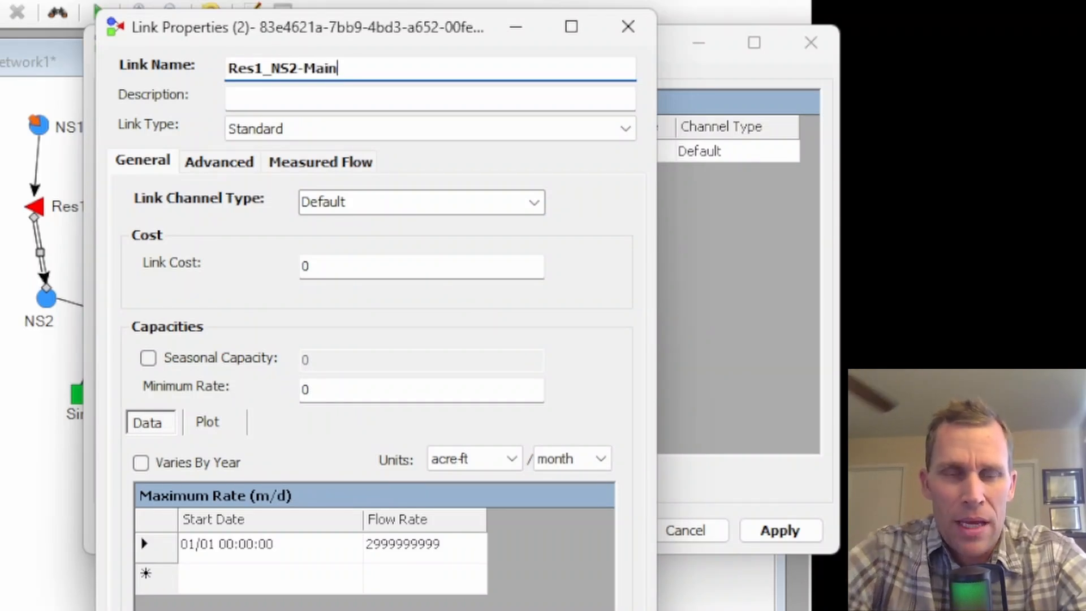
Set the main link's 01/01 maximum rate to 50000 acre-ft/month, and apply and accept the link properties.
{"action": "left_click", "coordinate": [339, 268]}
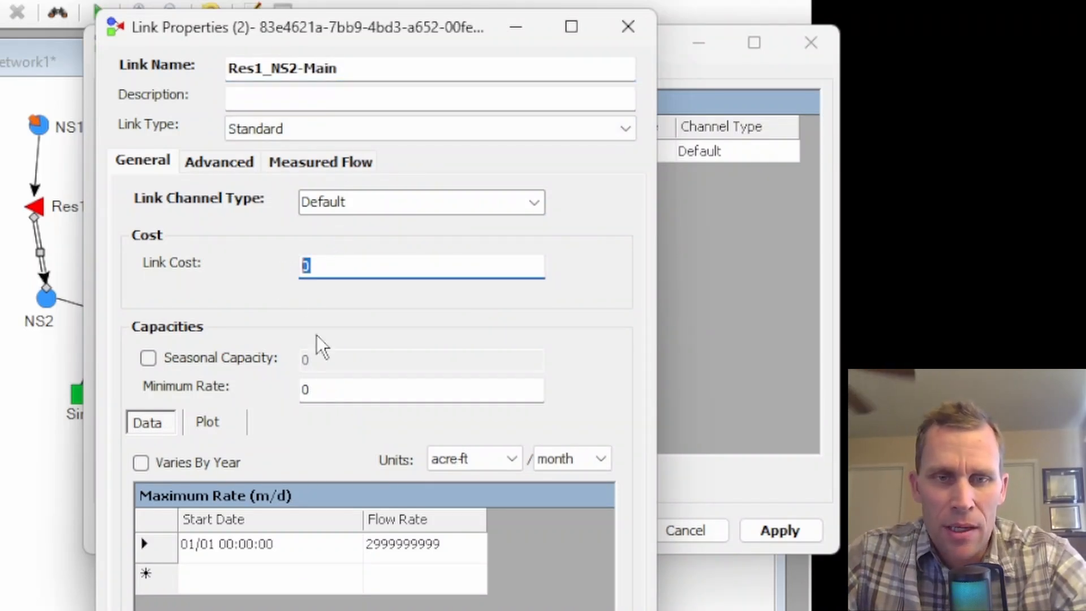
{"action": "left_click", "coordinate": [422, 545]}
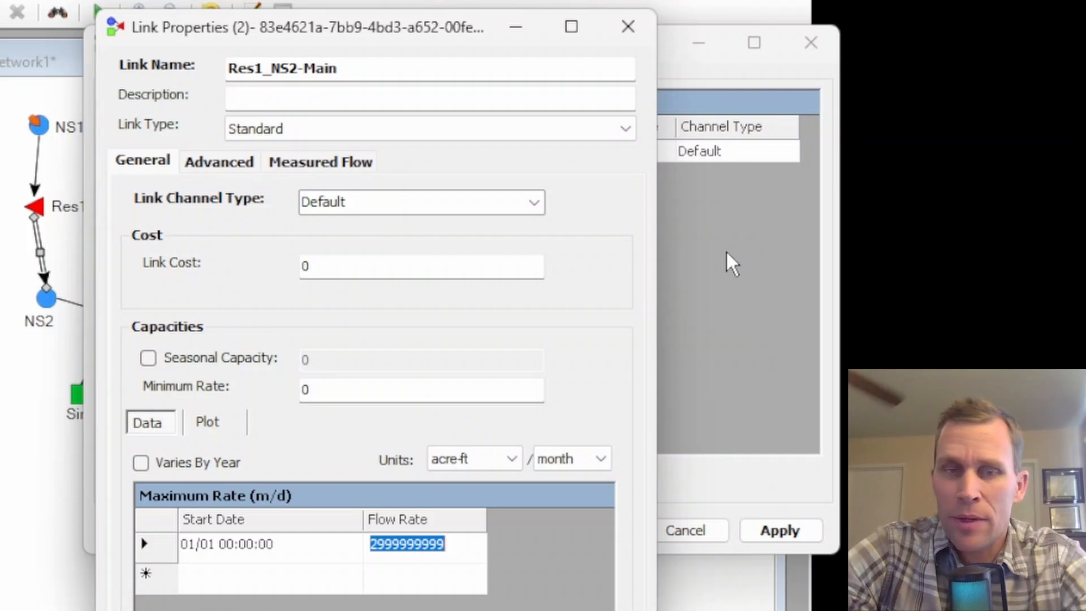
{"action": "type", "text": "50000"}
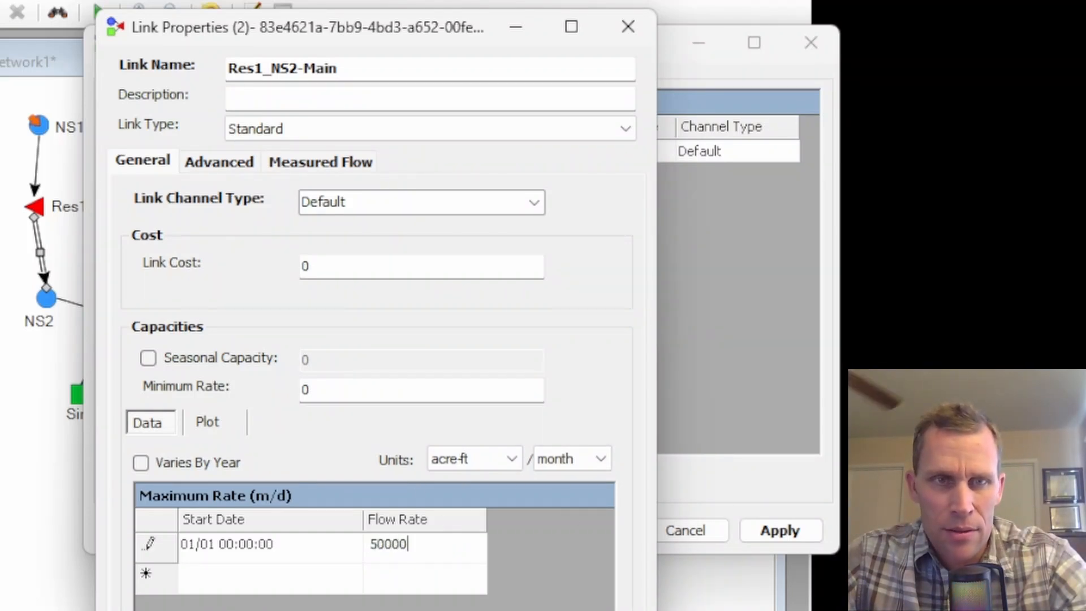
{"action": "left_click", "coordinate": [598, 610]}
{"action": "left_click", "coordinate": [410, 610]}
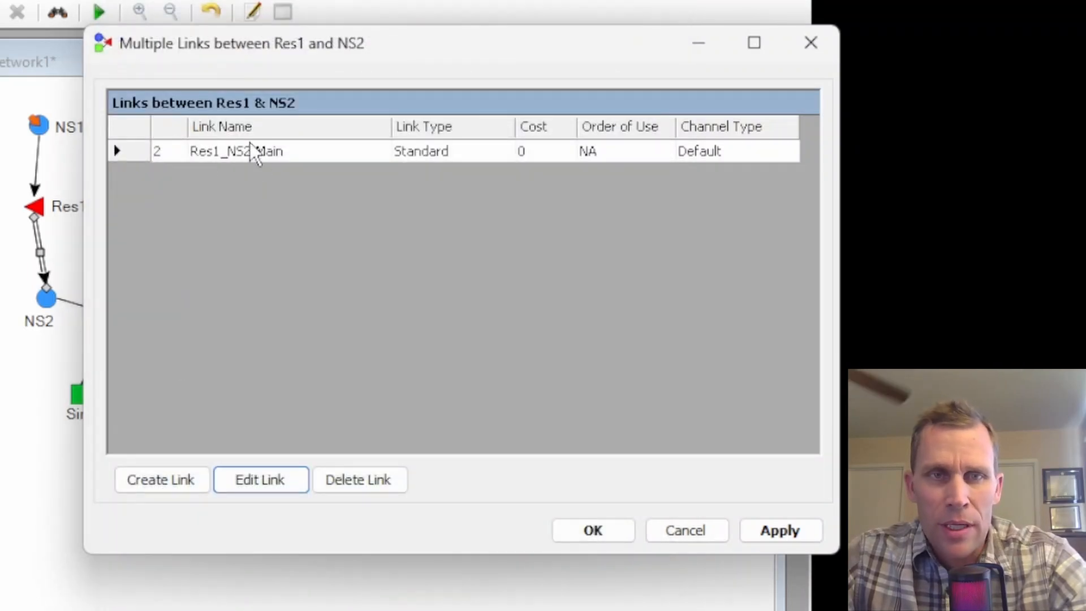
Create a second Res1–NS2 link named Res1_NS2_1-Spill with a link cost of 1000, and accept the multilink.
{"action": "left_click", "coordinate": [158, 485]}
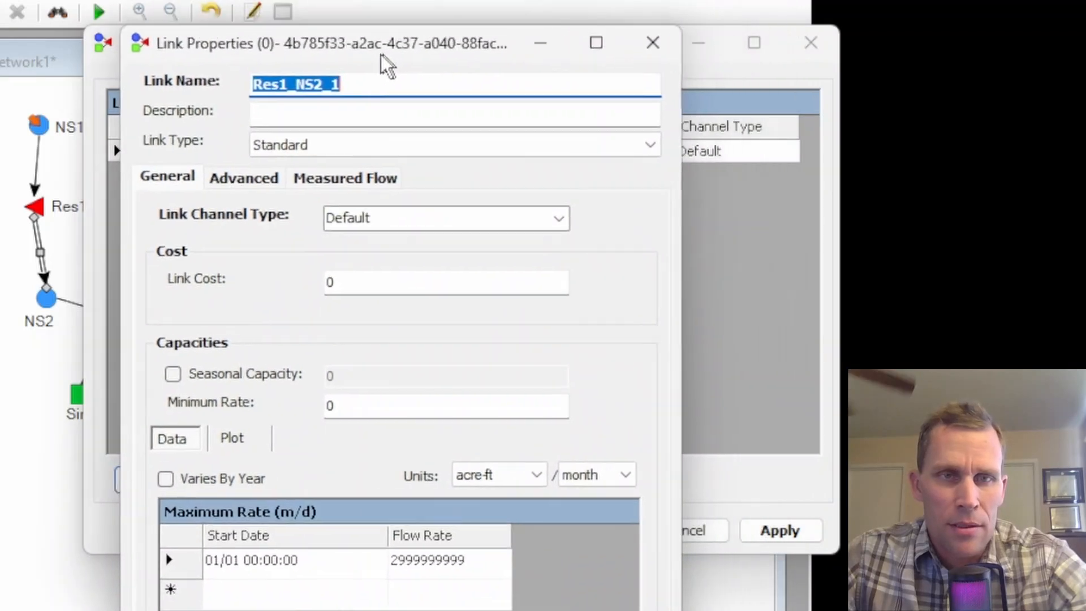
{"action": "left_click", "coordinate": [352, 78]}
{"action": "type", "text": "-"}
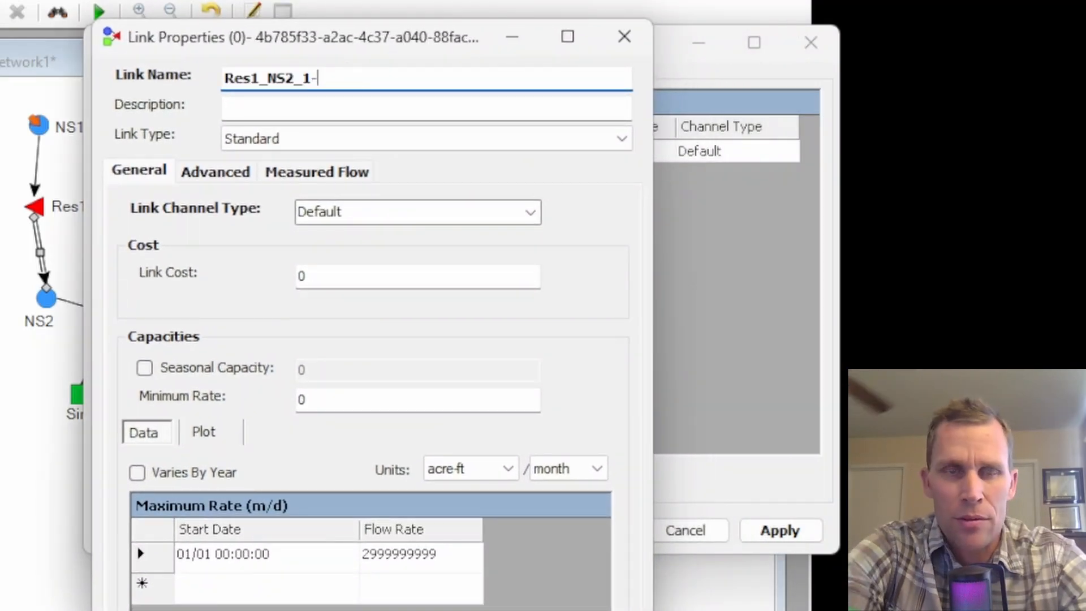
{"action": "type", "text": "Spill"}
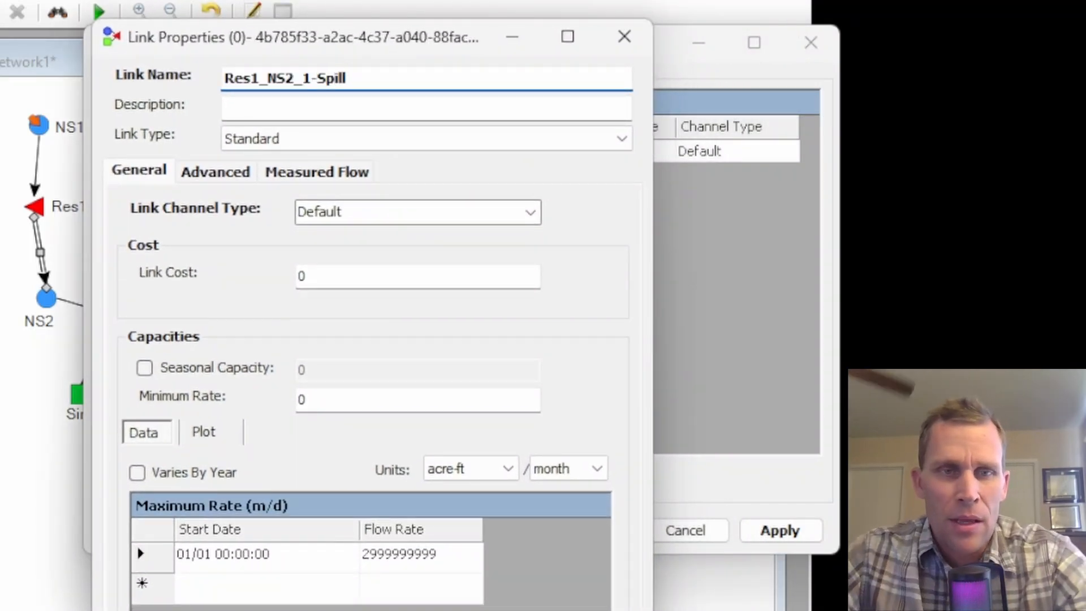
{"action": "double_click", "coordinate": [328, 276]}
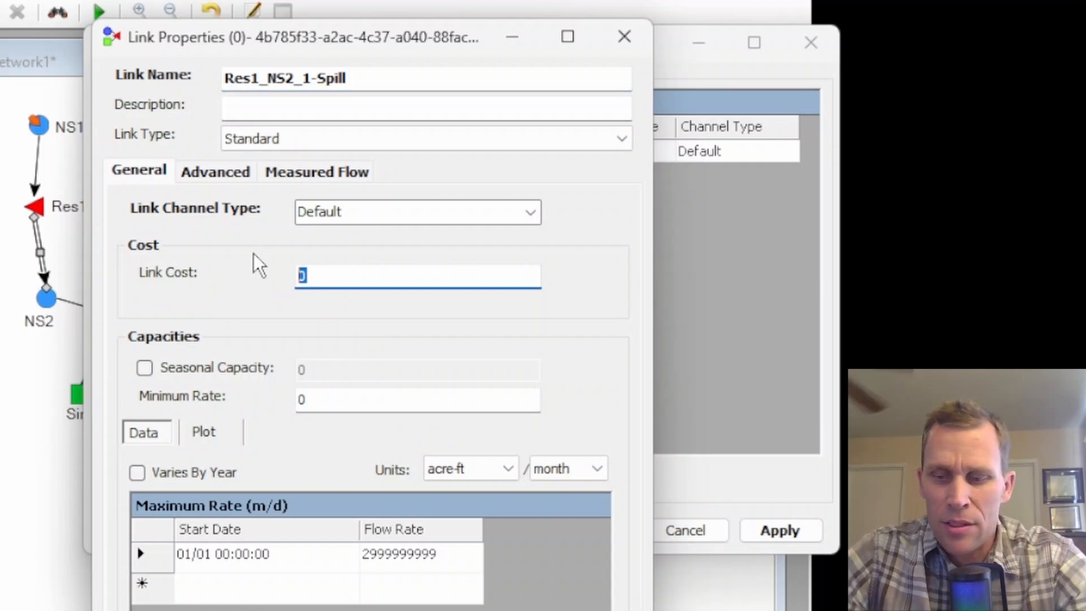
{"action": "type", "text": "1000"}
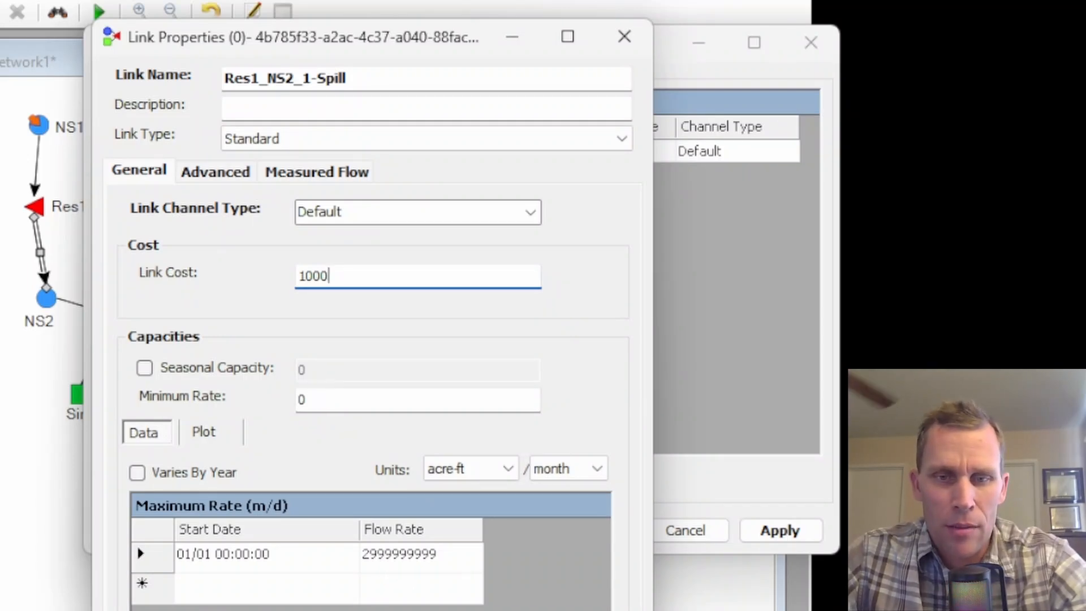
{"action": "left_click", "coordinate": [413, 610]}
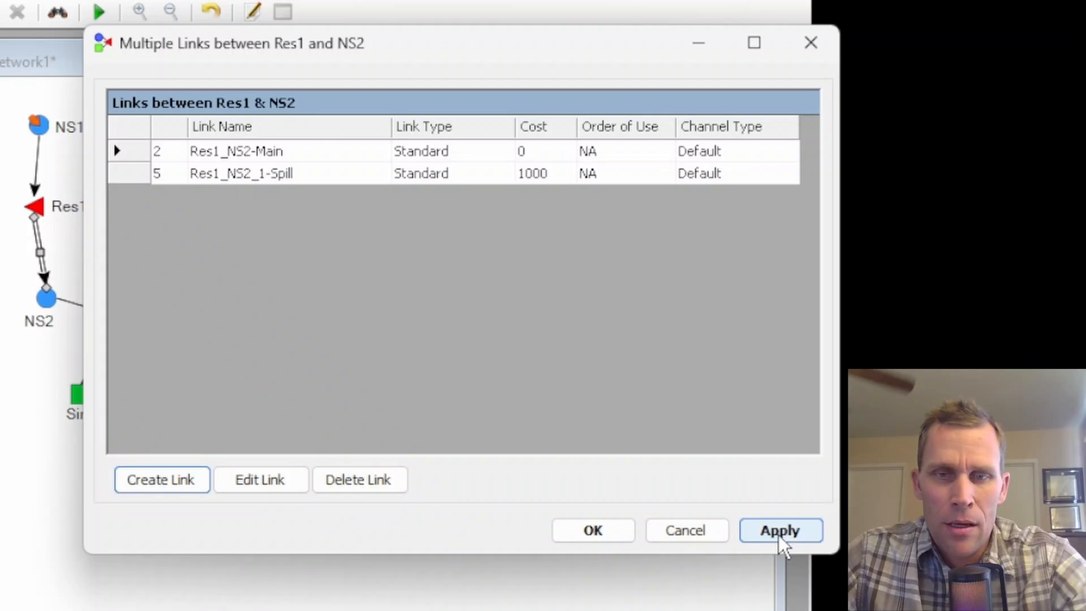
{"action": "left_click", "coordinate": [594, 531]}
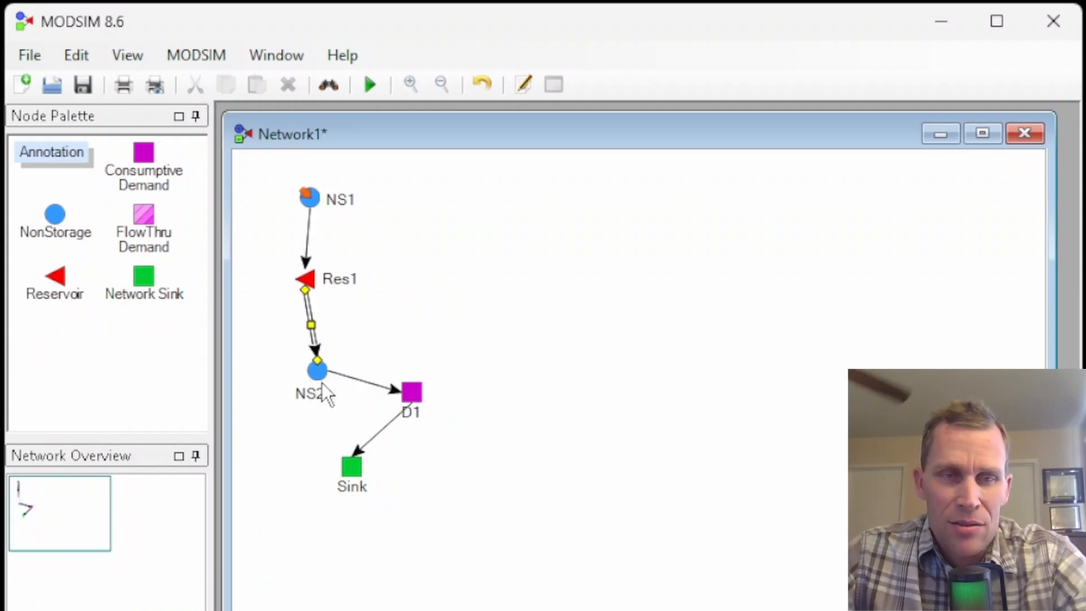
Open the D1 demand node's properties and set its priority number to 50.
{"action": "left_click", "coordinate": [415, 399]}
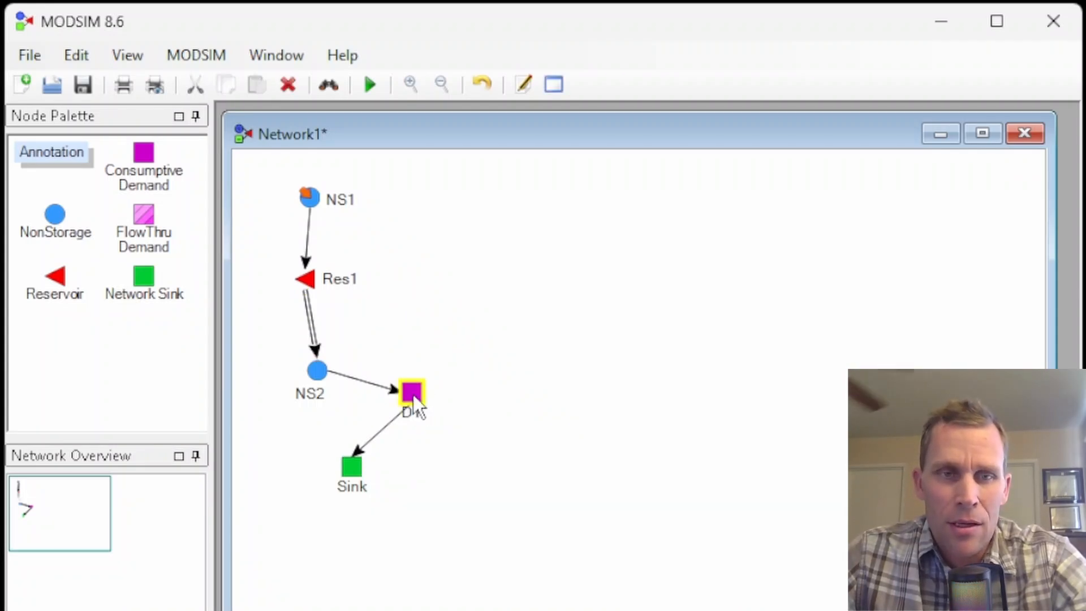
{"action": "double_click", "coordinate": [414, 397]}
{"action": "left_click_drag", "start_coordinate": [278, 140], "coordinate": [730, 92]}
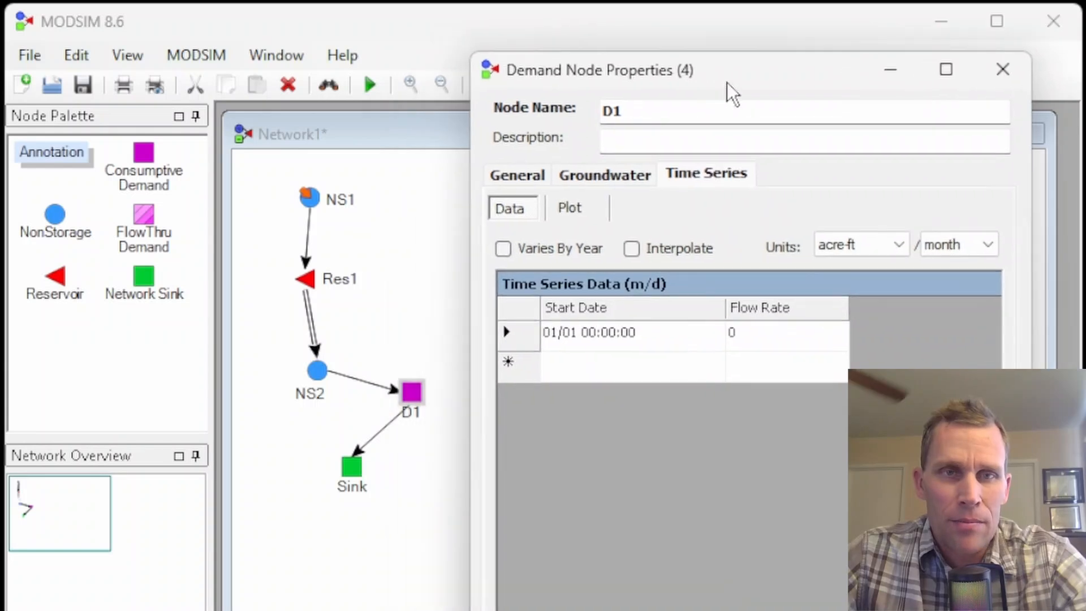
{"action": "left_click", "coordinate": [518, 179]}
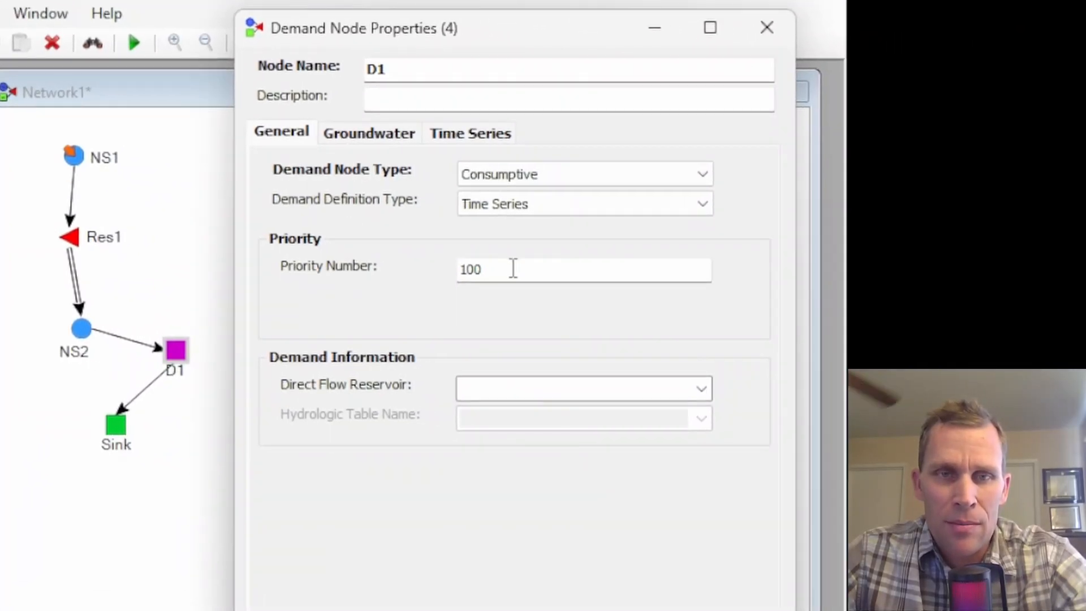
{"action": "left_click_drag", "start_coordinate": [577, 278], "coordinate": [502, 293]}
{"action": "type", "text": "50"}
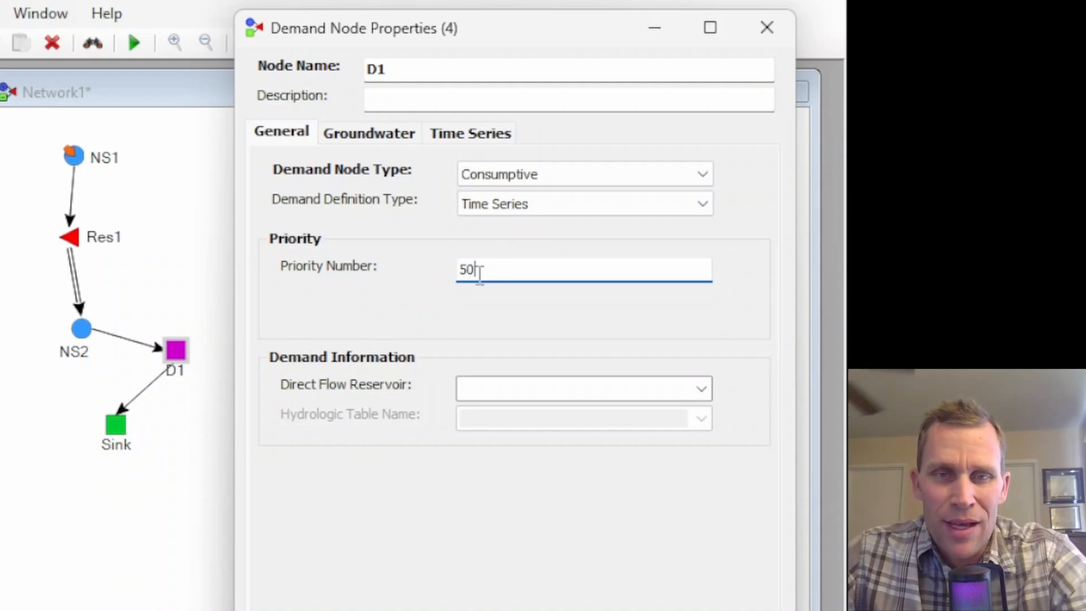
{"action": "left_click_drag", "start_coordinate": [501, 271], "coordinate": [433, 266]}
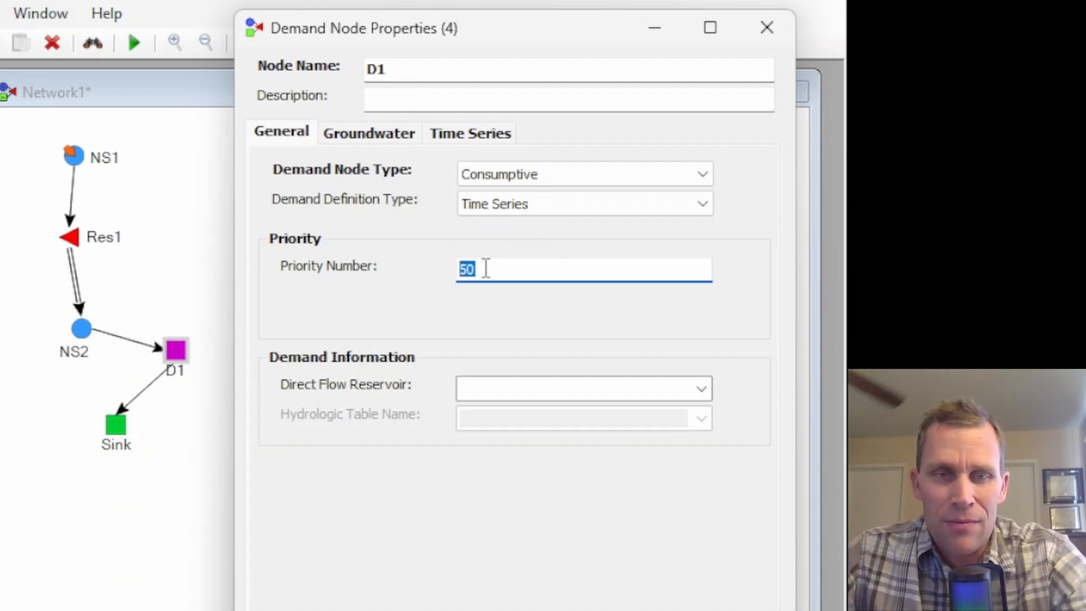
Set D1's 01/01 demand flow rate to 20000 acre-ft/month, and apply and accept the node properties.
{"action": "left_click", "coordinate": [451, 135]}
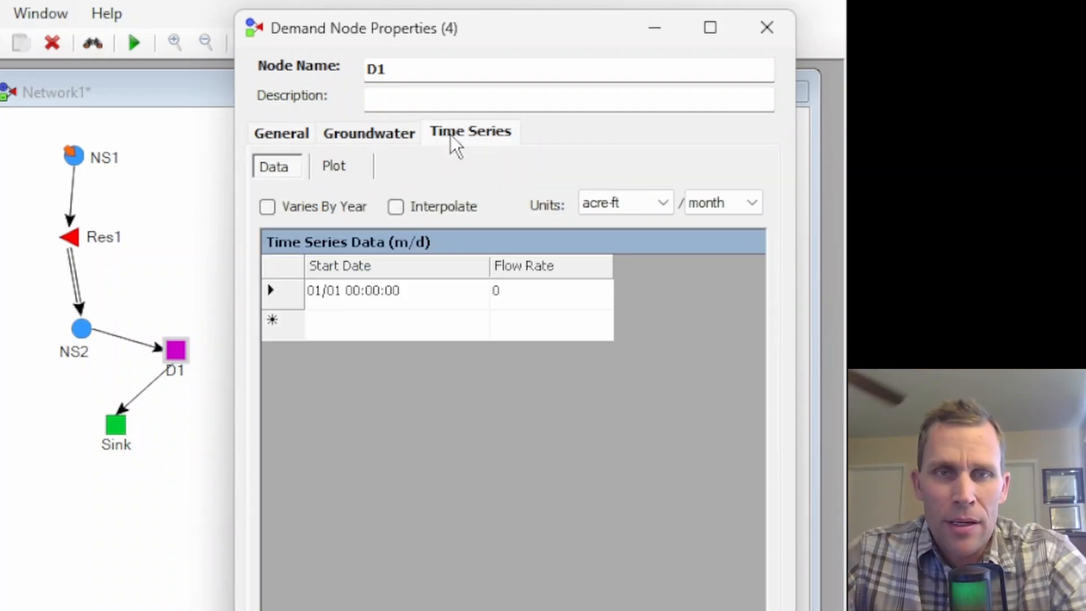
{"action": "type", "text": "20000"}
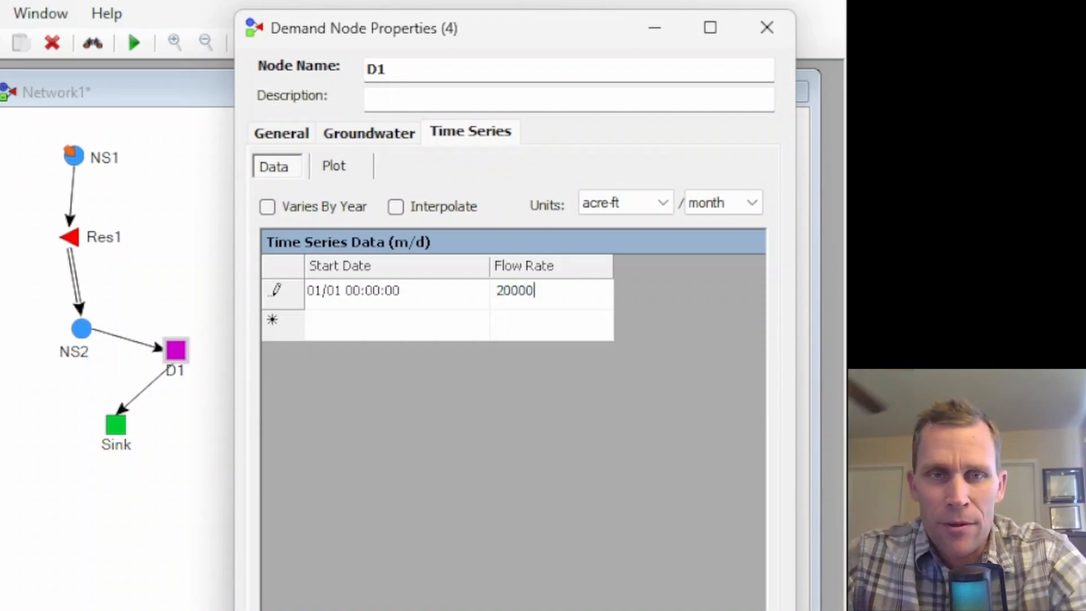
{"action": "left_click", "coordinate": [730, 576]}
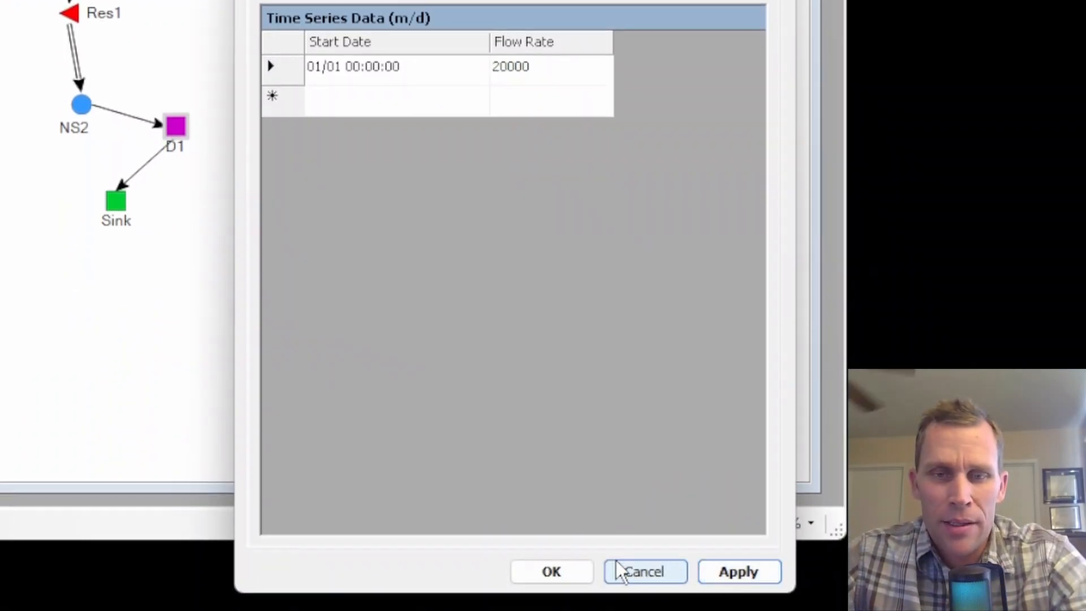
{"action": "left_click", "coordinate": [578, 572]}
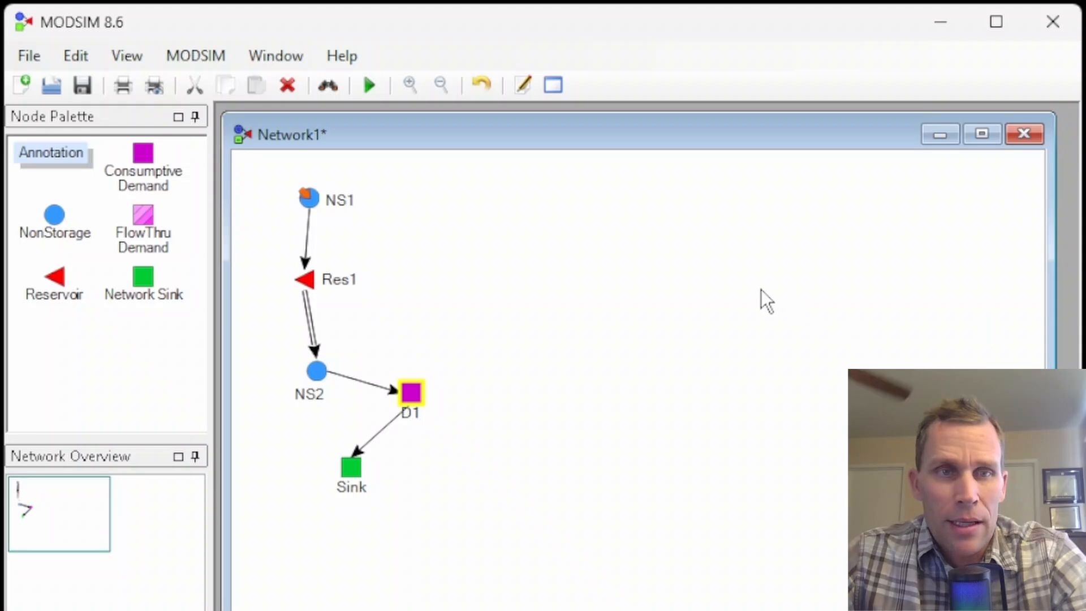
Save the network and run the MODSIM simulation, checking the elapsed run time in its messages.
{"action": "left_click", "coordinate": [85, 82]}
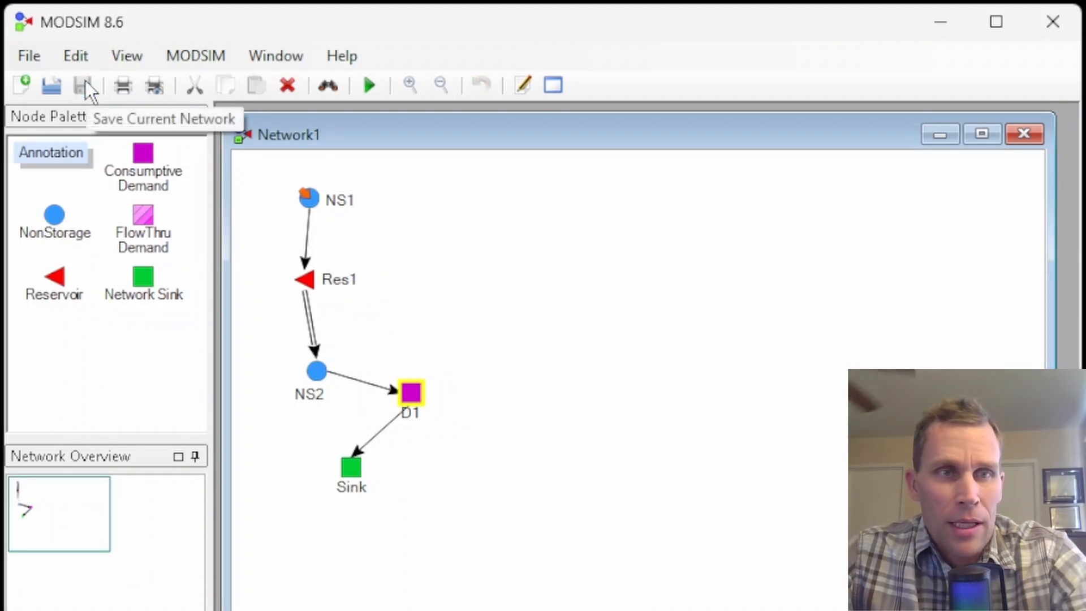
{"action": "left_click", "coordinate": [172, 56]}
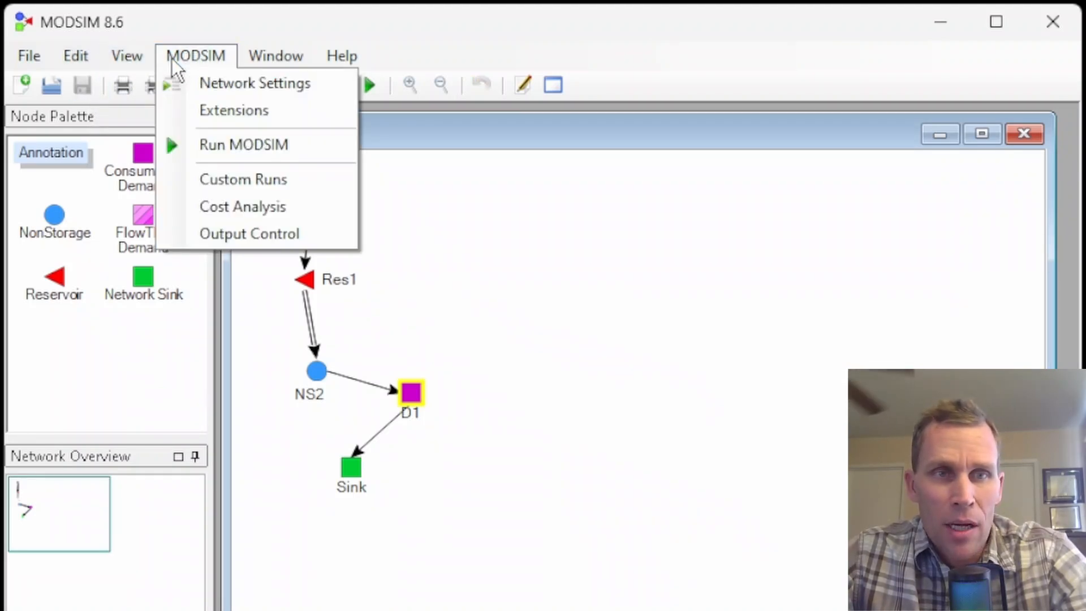
{"action": "left_click", "coordinate": [229, 148]}
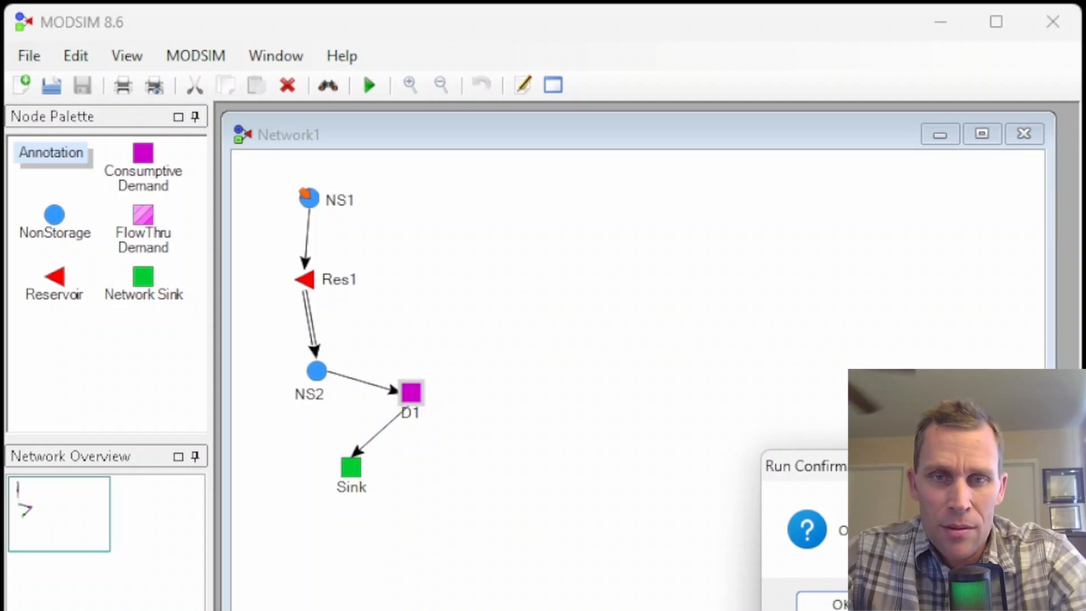
{"action": "left_click_drag", "start_coordinate": [909, 468], "coordinate": [627, 230]}
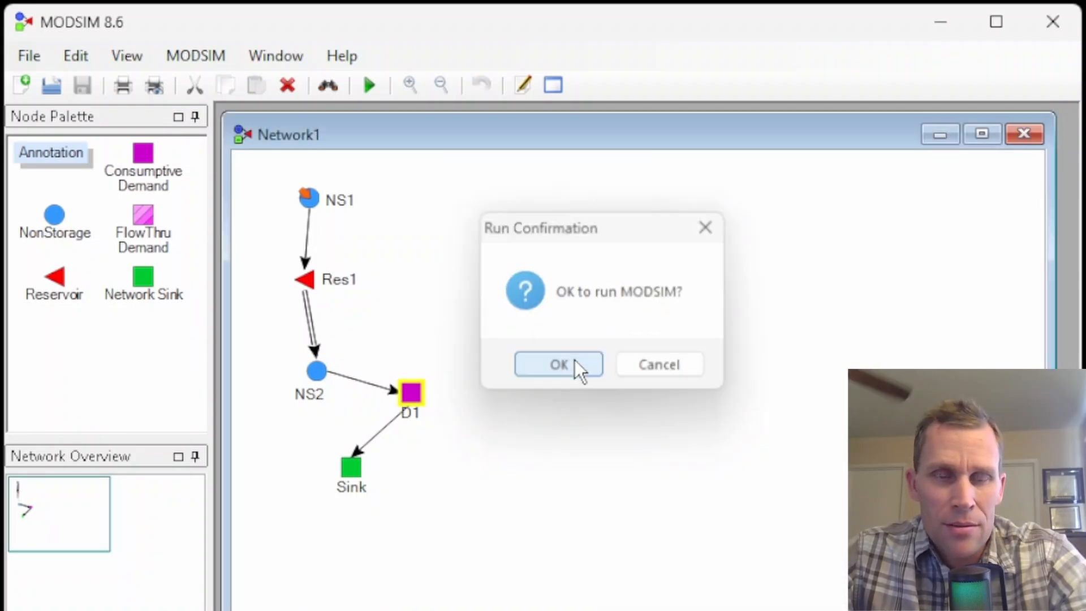
{"action": "left_click", "coordinate": [575, 361]}
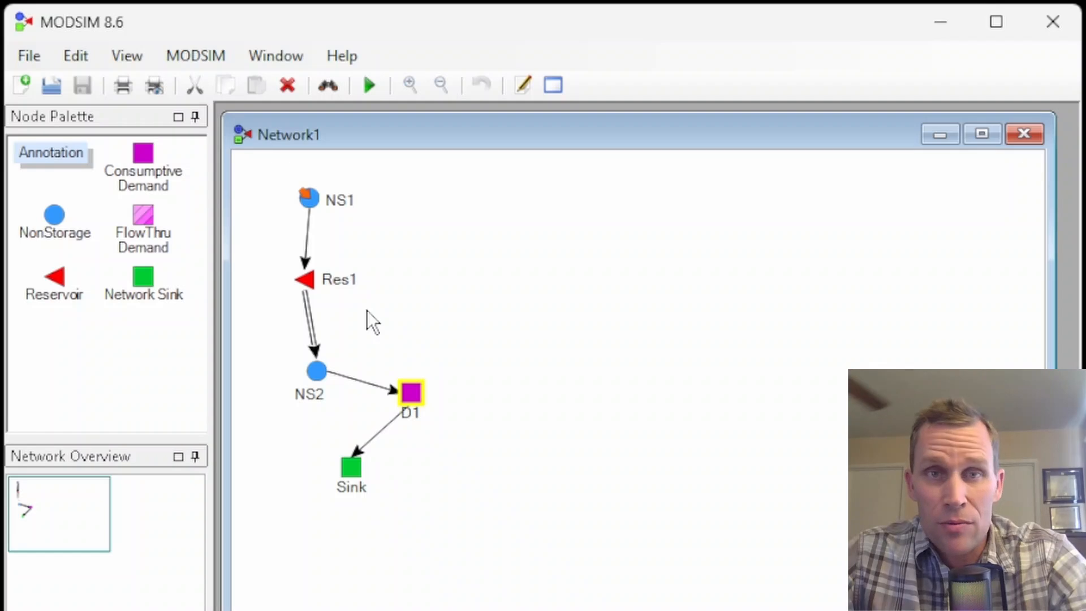
{"action": "left_click", "coordinate": [367, 80]}
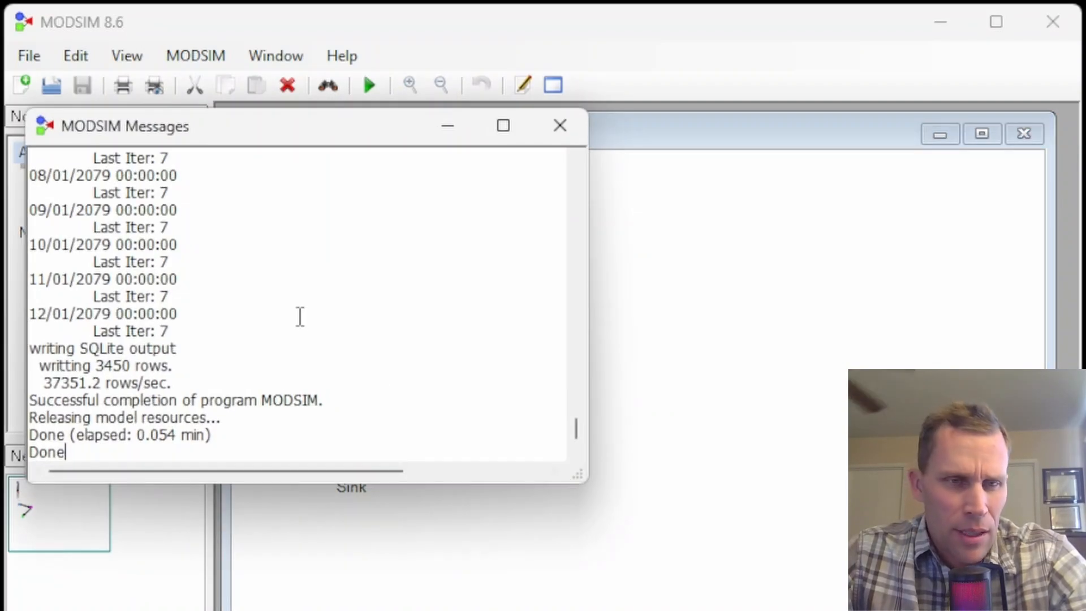
{"action": "left_click_drag", "start_coordinate": [146, 437], "coordinate": [181, 436]}
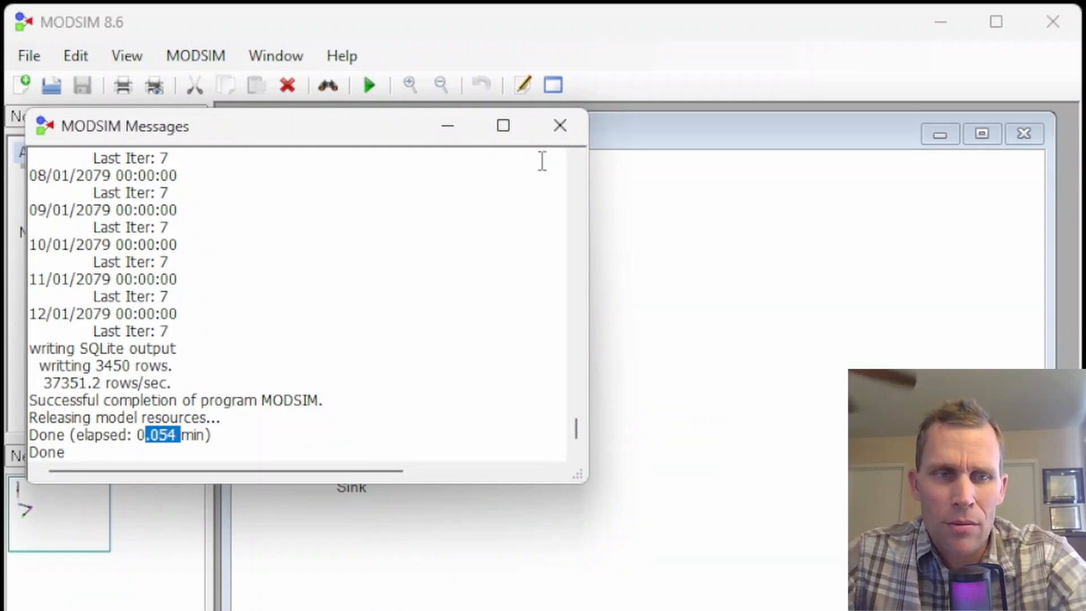
Close the simulation messages, open the output display for reservoir Res1, and enlarge its plot area.
{"action": "left_click", "coordinate": [553, 130]}
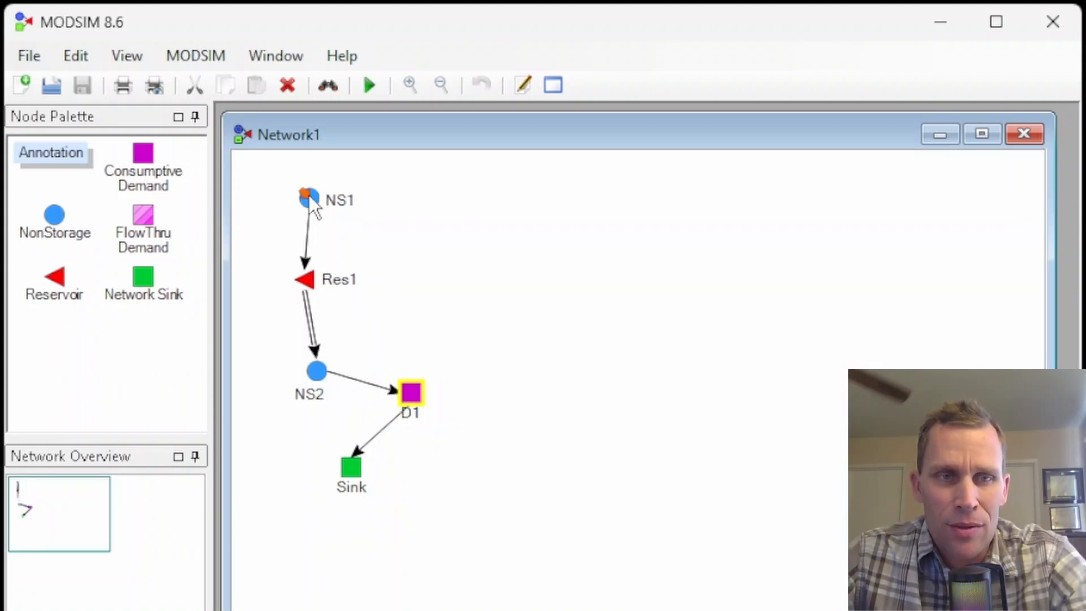
{"action": "right_click", "coordinate": [309, 284]}
{"action": "left_click", "coordinate": [371, 517]}
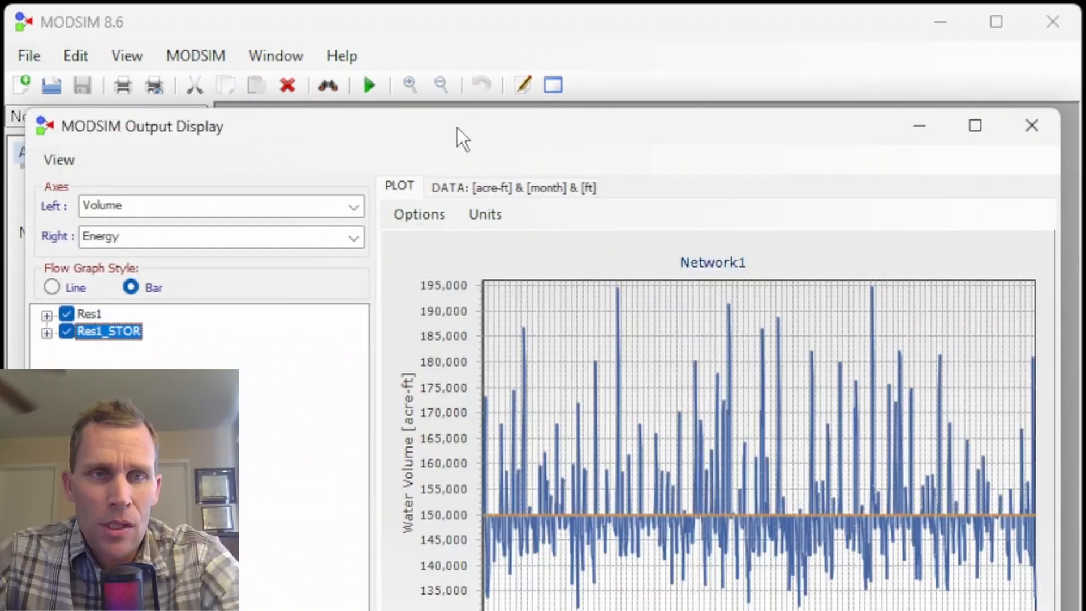
{"action": "left_click_drag", "start_coordinate": [457, 127], "coordinate": [461, 65]}
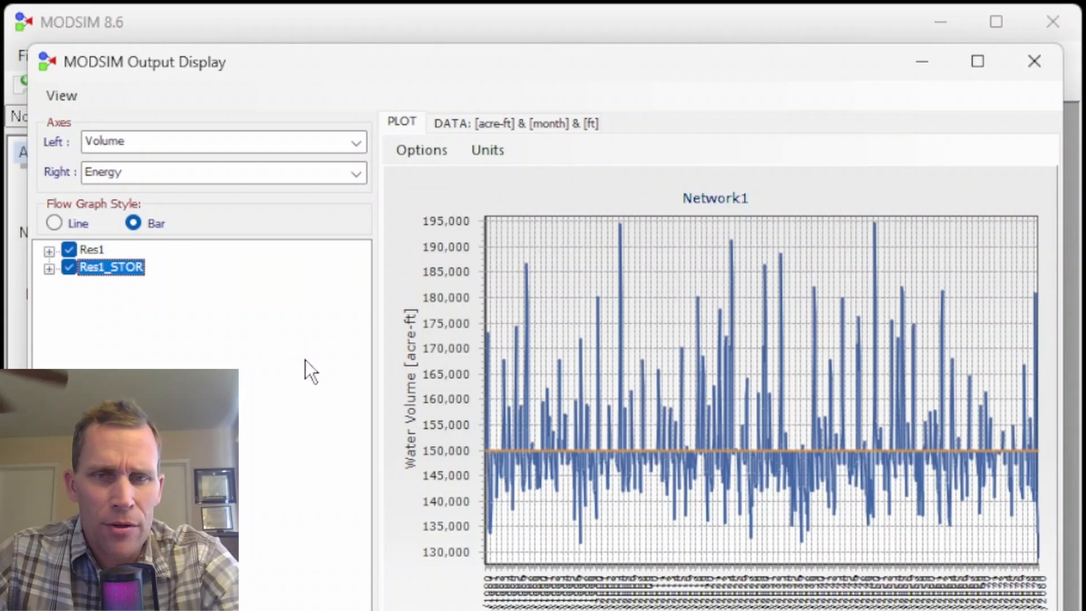
{"action": "left_click_drag", "start_coordinate": [374, 390], "coordinate": [197, 328]}
Expand the Res1_STOR output and plot only its Storage series, leaving out Target Storage.
{"action": "left_click", "coordinate": [49, 269]}
{"action": "left_click", "coordinate": [92, 285]}
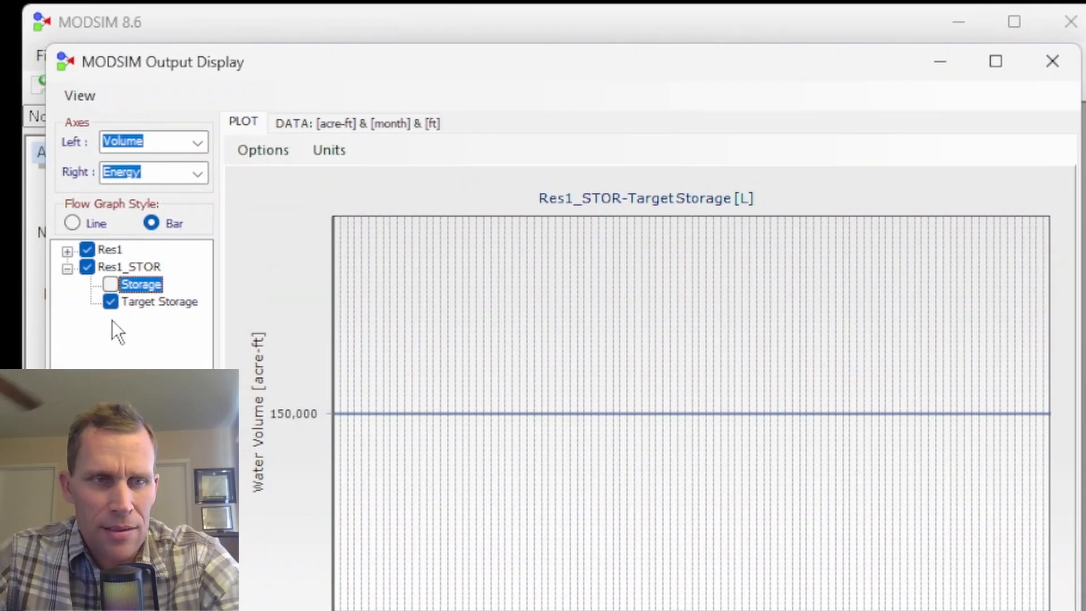
{"action": "left_click", "coordinate": [110, 285]}
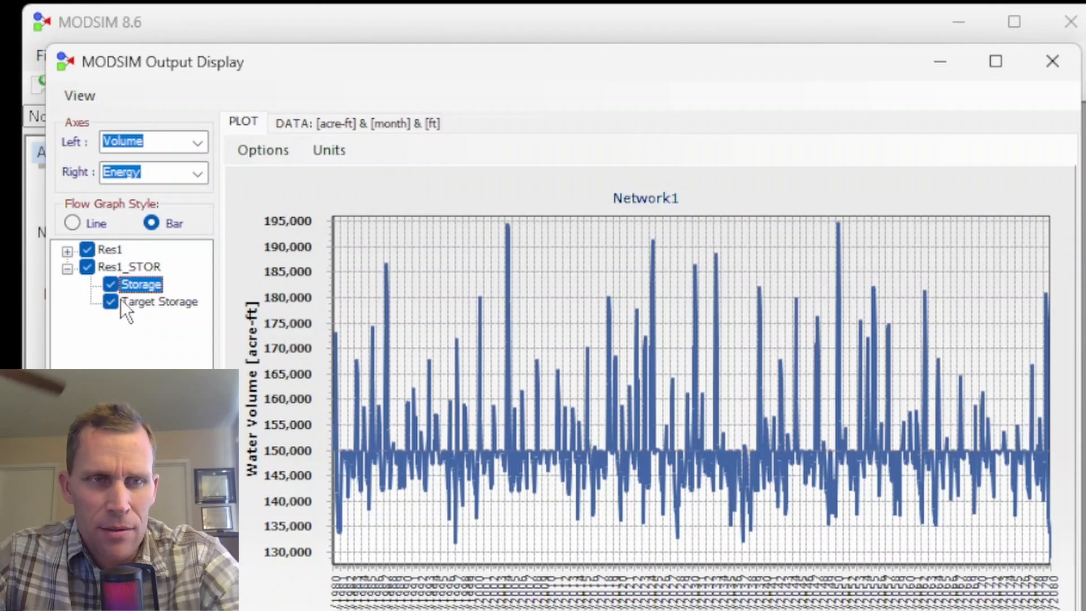
{"action": "left_click", "coordinate": [110, 303]}
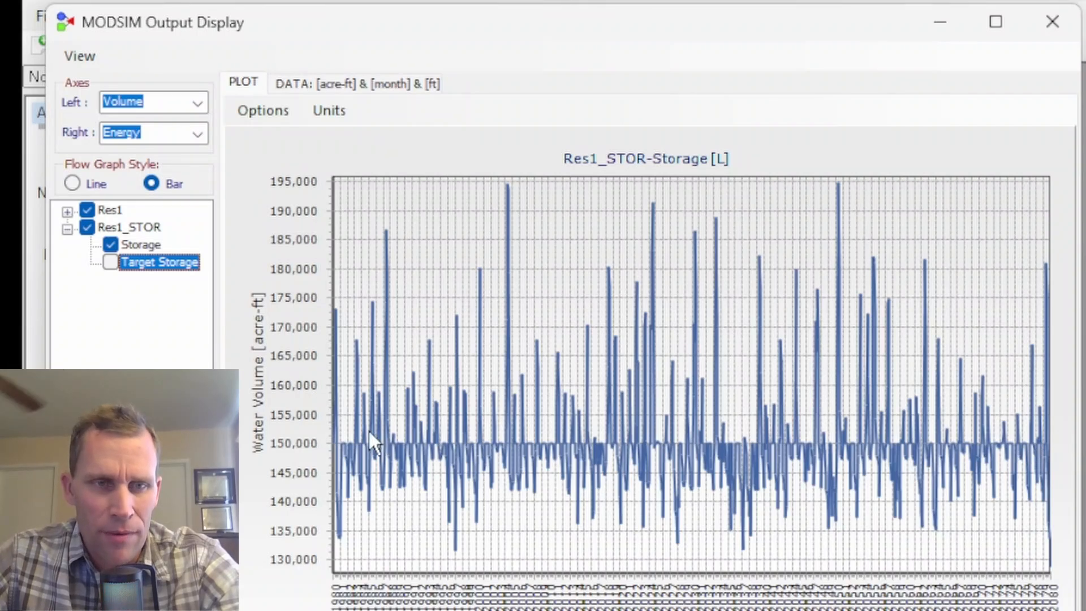
Examine the Res1 storage plot over several shorter periods, comparing its peaks and drawdowns, and return to the full simulation period.
{"action": "left_click_drag", "start_coordinate": [342, 195], "coordinate": [439, 581]}
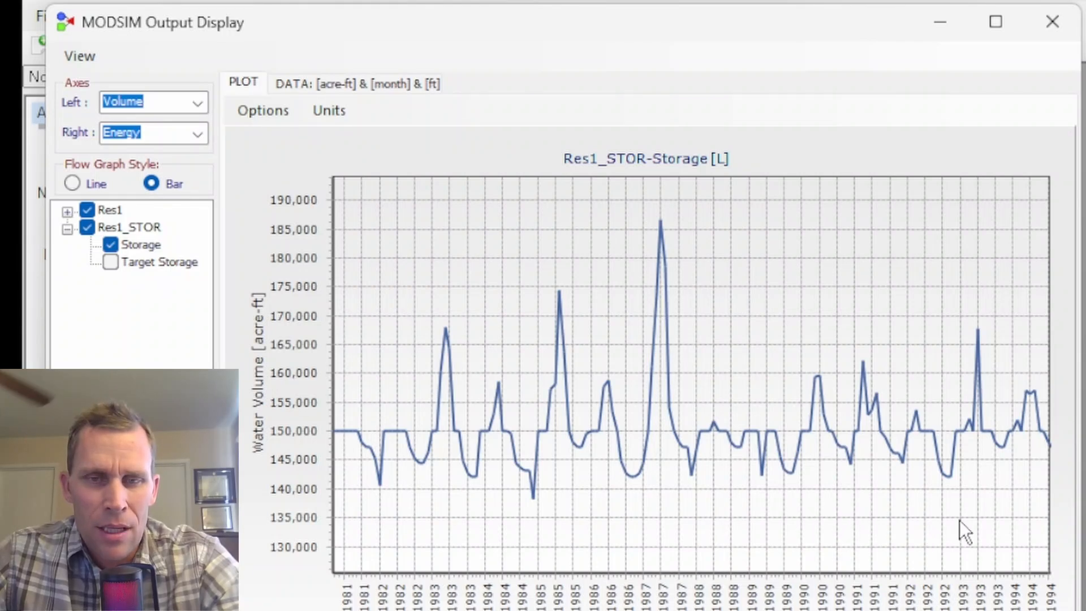
{"action": "left_click_drag", "start_coordinate": [931, 504], "coordinate": [538, 487]}
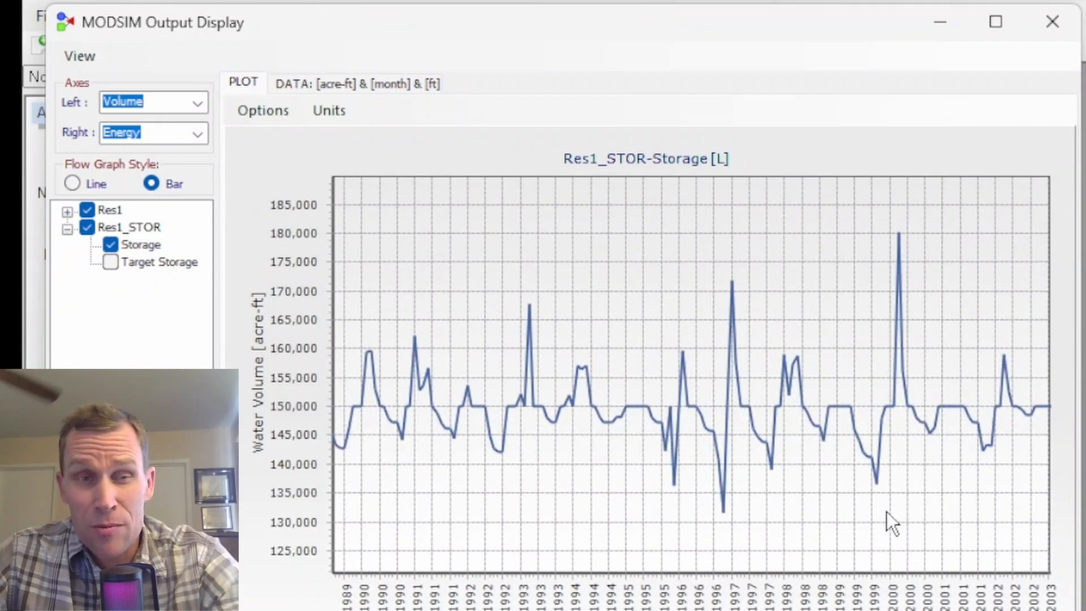
{"action": "left_click_drag", "start_coordinate": [917, 521], "coordinate": [627, 511]}
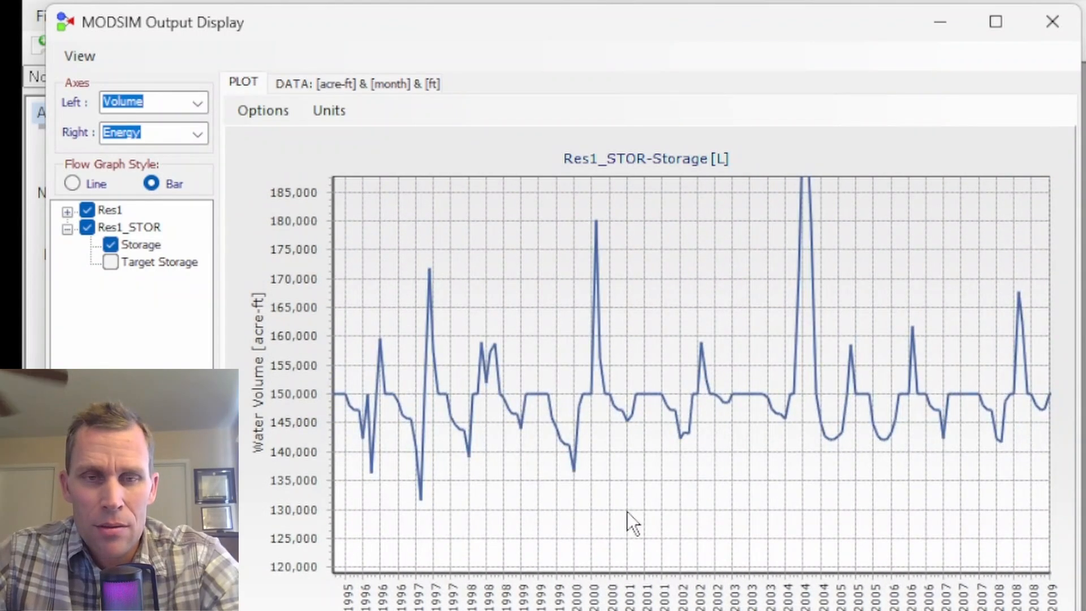
{"action": "left_click_drag", "start_coordinate": [485, 357], "coordinate": [470, 349]}
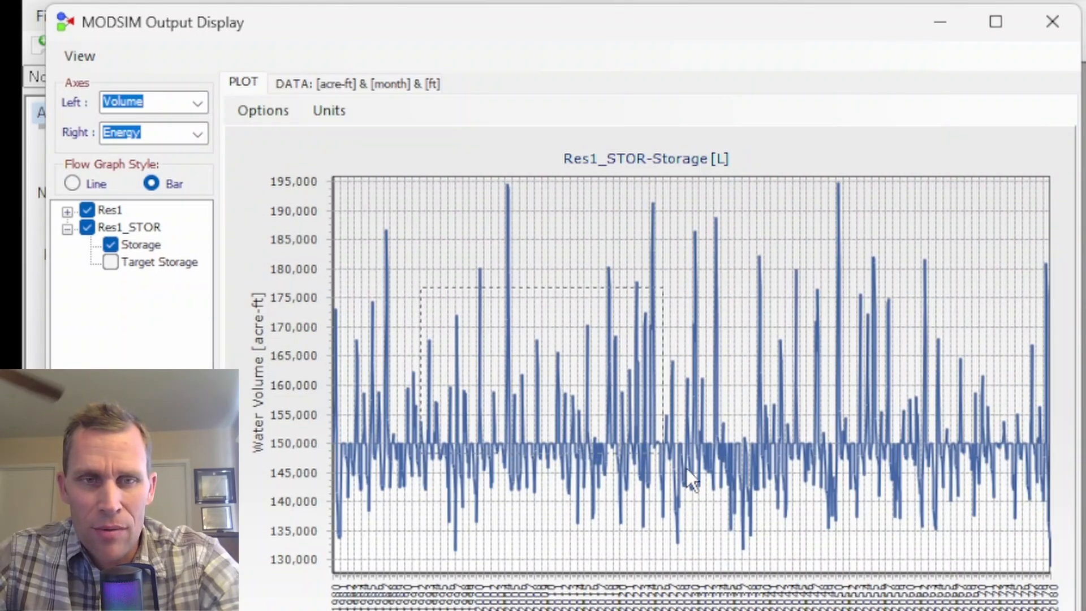
{"action": "left_click_drag", "start_coordinate": [686, 466], "coordinate": [689, 471]}
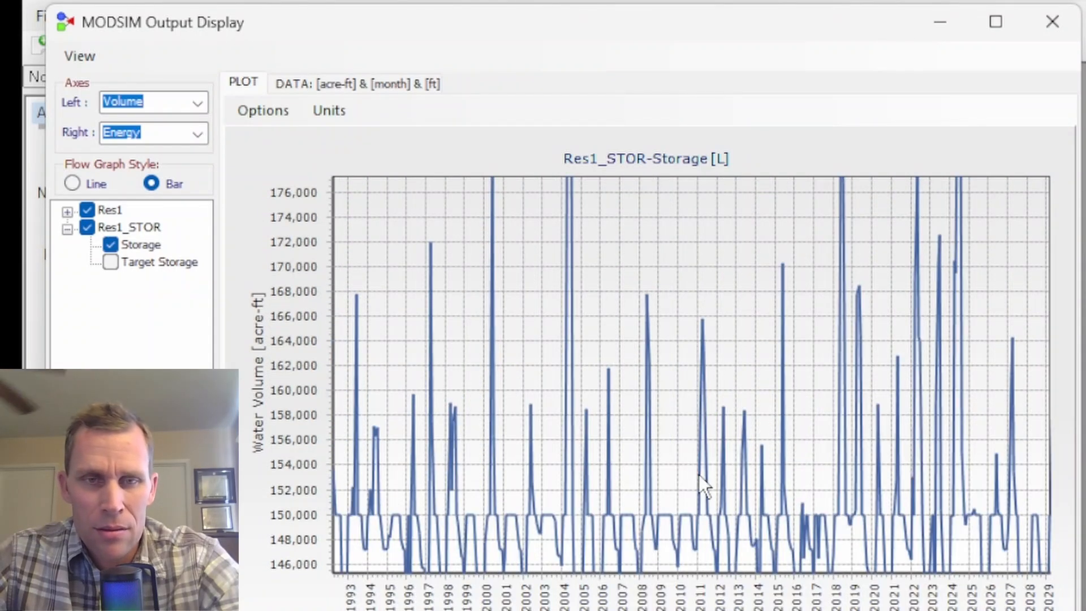
{"action": "left_click_drag", "start_coordinate": [450, 291], "coordinate": [670, 451]}
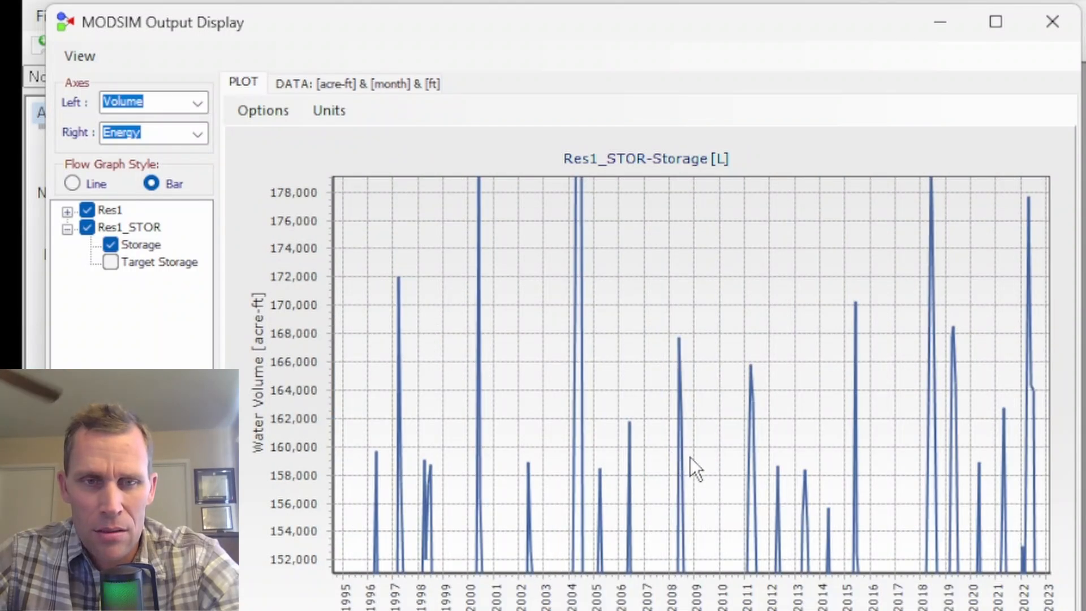
{"action": "left_click_drag", "start_coordinate": [719, 476], "coordinate": [643, 444]}
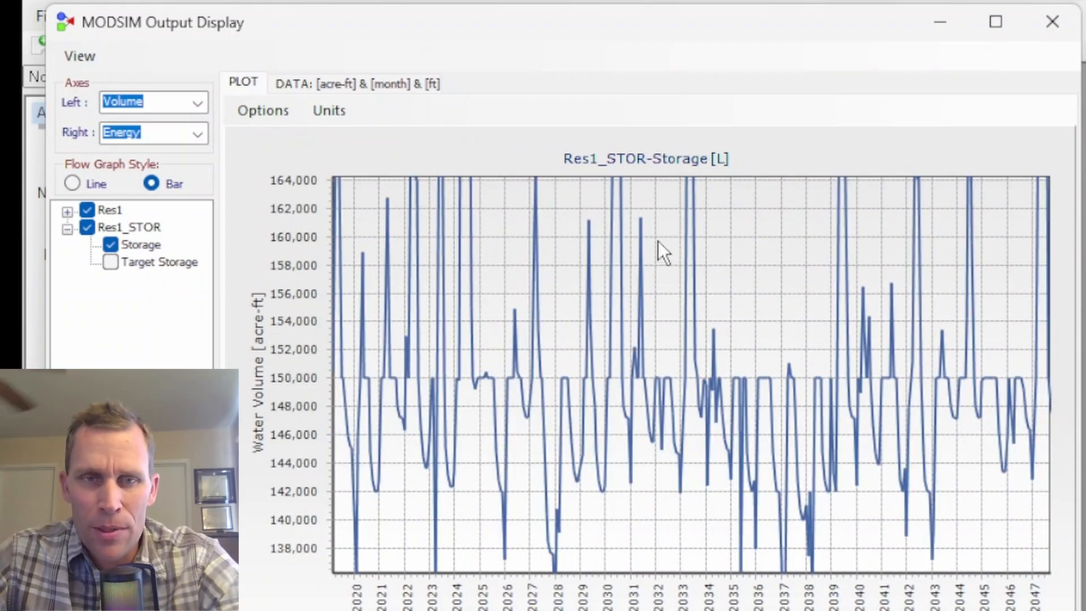
{"action": "left_click_drag", "start_coordinate": [657, 241], "coordinate": [782, 552]}
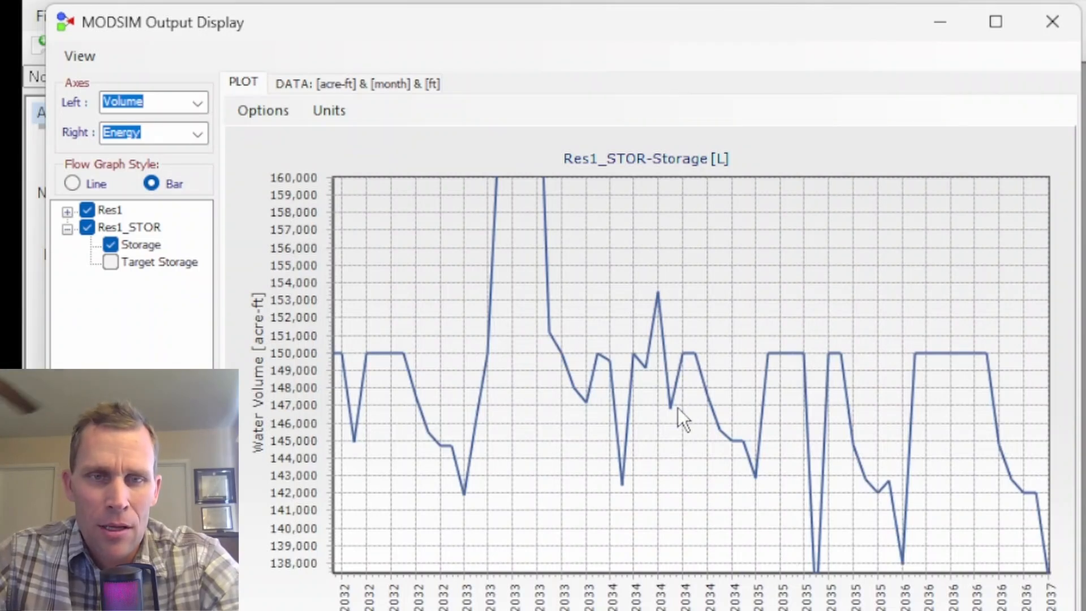
{"action": "left_click_drag", "start_coordinate": [680, 439], "coordinate": [547, 375]}
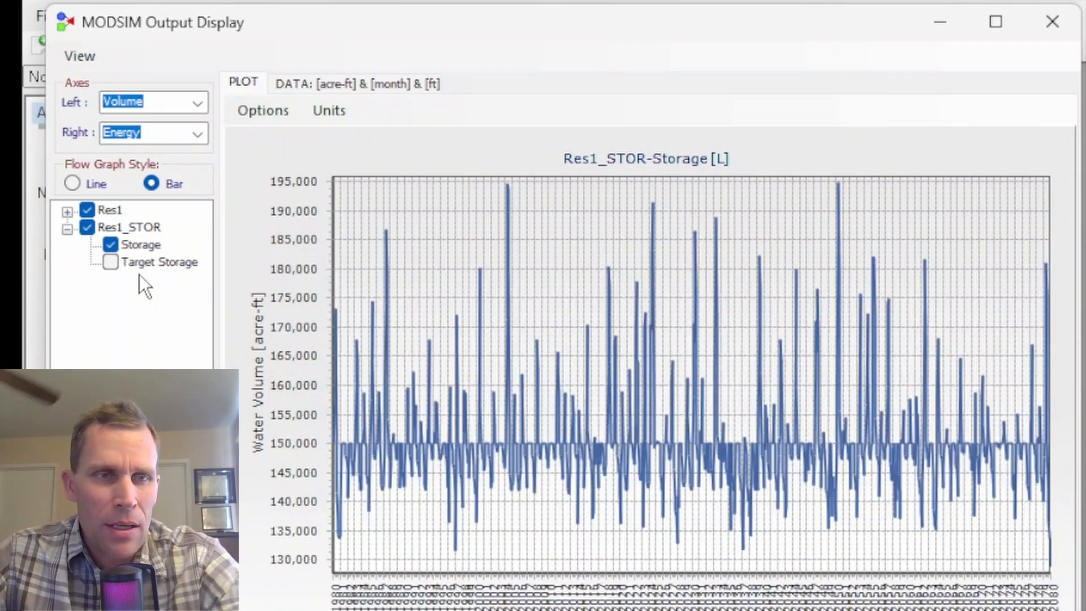
Plot Flow on the left axis and expand the Res1 output to examine its flow series over about 1984–2003.
{"action": "left_click", "coordinate": [198, 105]}
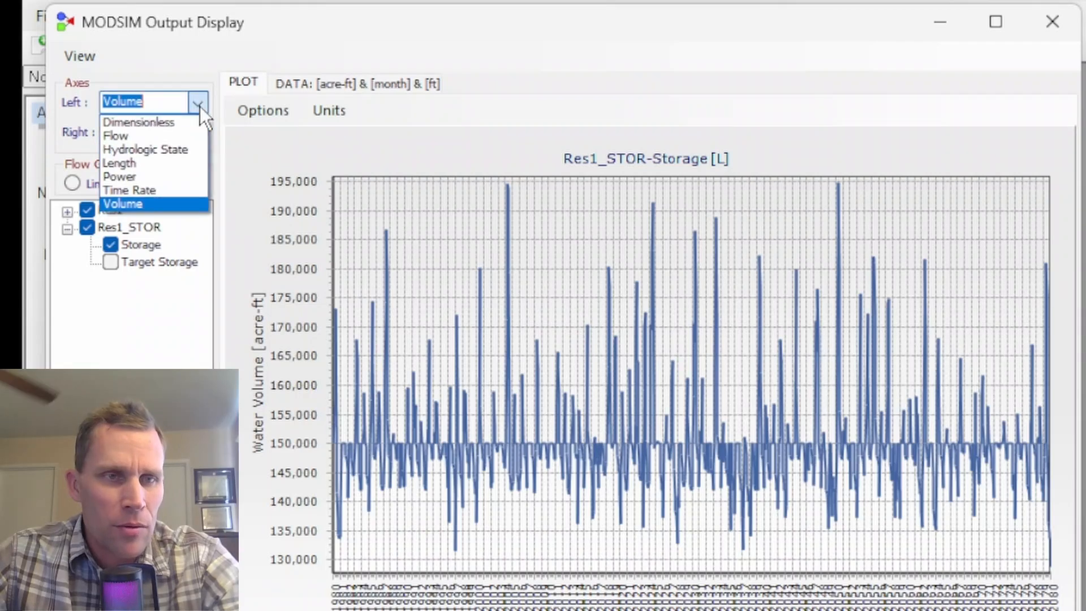
{"action": "left_click", "coordinate": [154, 135]}
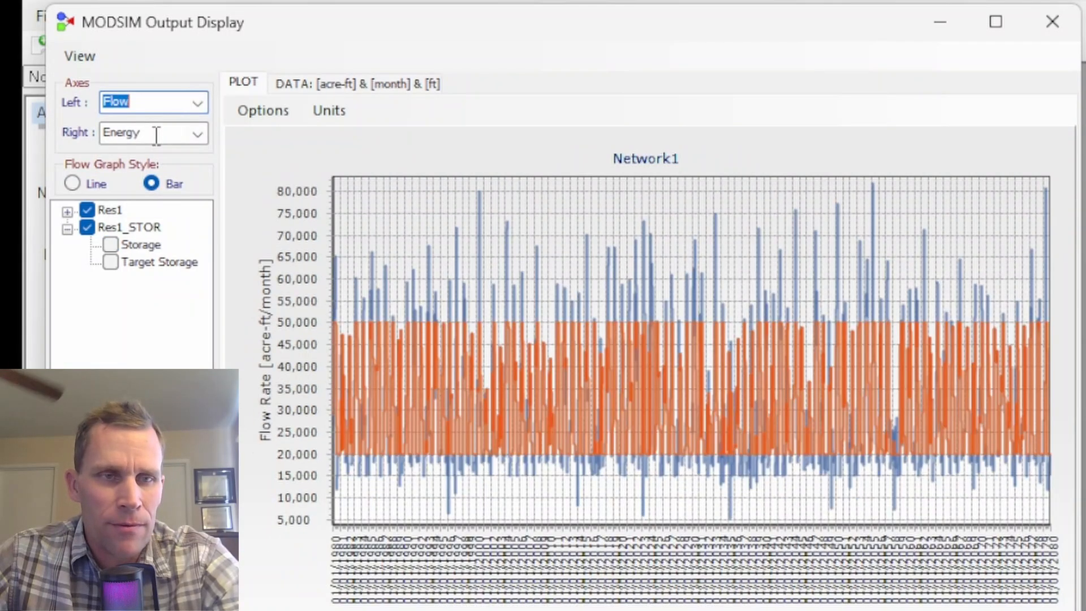
{"action": "left_click", "coordinate": [67, 229]}
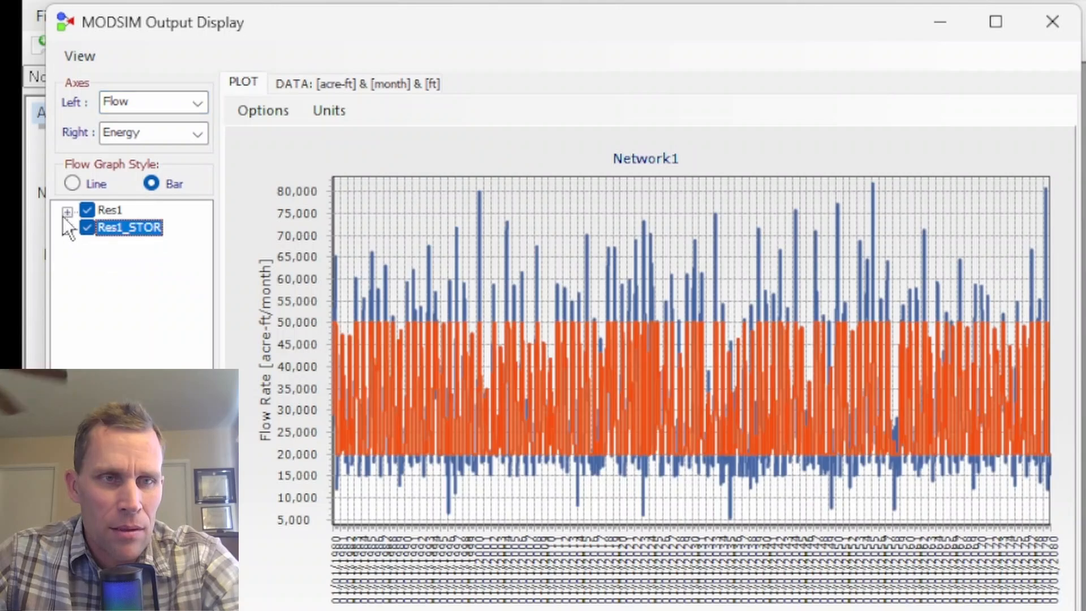
{"action": "left_click", "coordinate": [67, 212]}
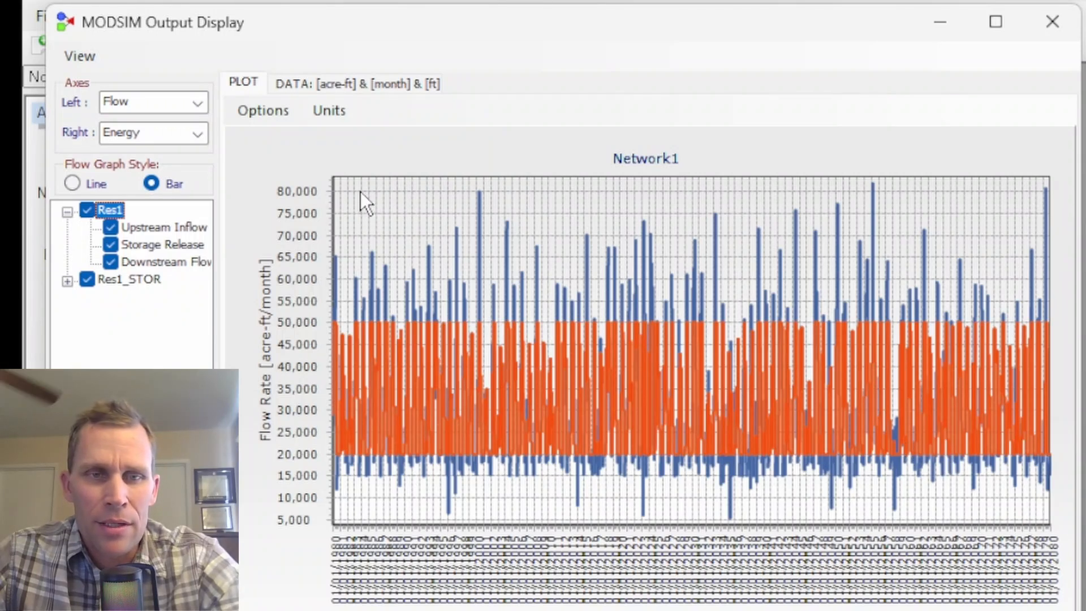
{"action": "left_click_drag", "start_coordinate": [361, 192], "coordinate": [500, 518]}
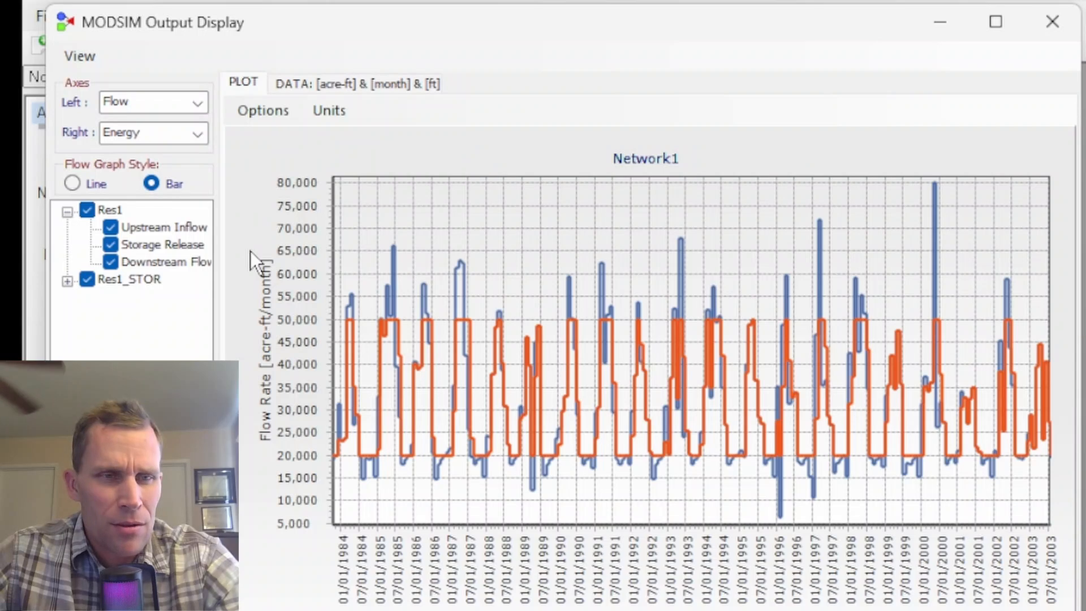
View the statistics of Res1's Upstream Inflow and Storage Release series.
{"action": "right_click", "coordinate": [142, 232]}
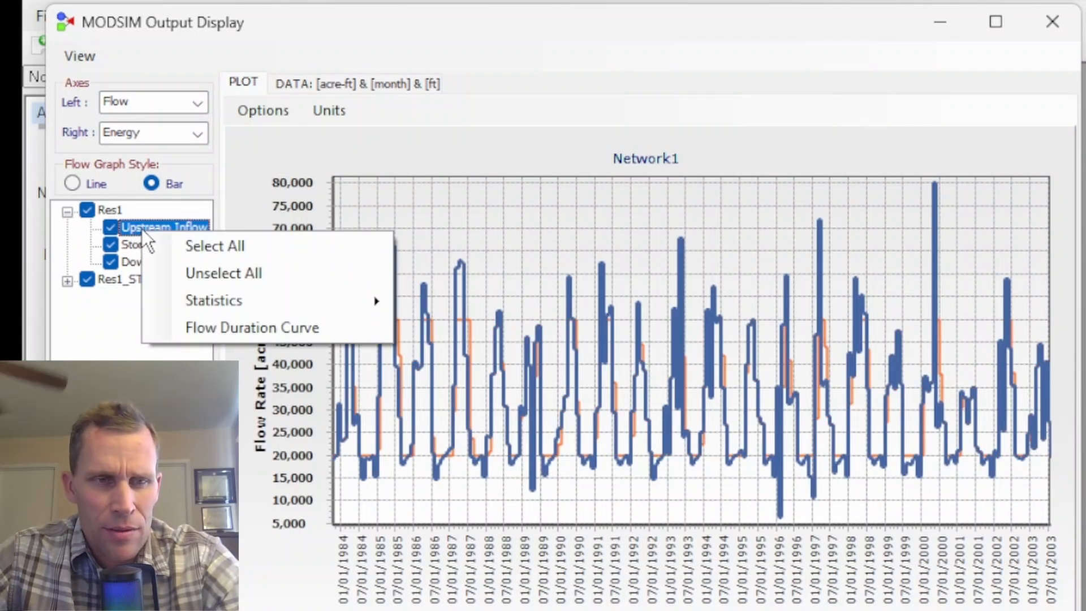
{"action": "mouse_move", "coordinate": [202, 297]}
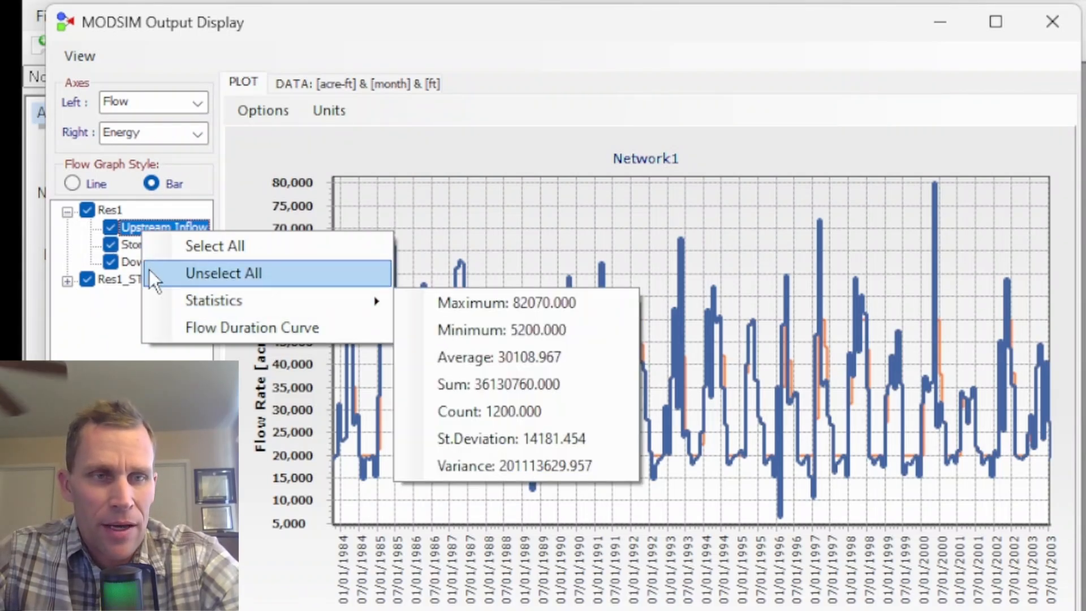
{"action": "right_click", "coordinate": [128, 250]}
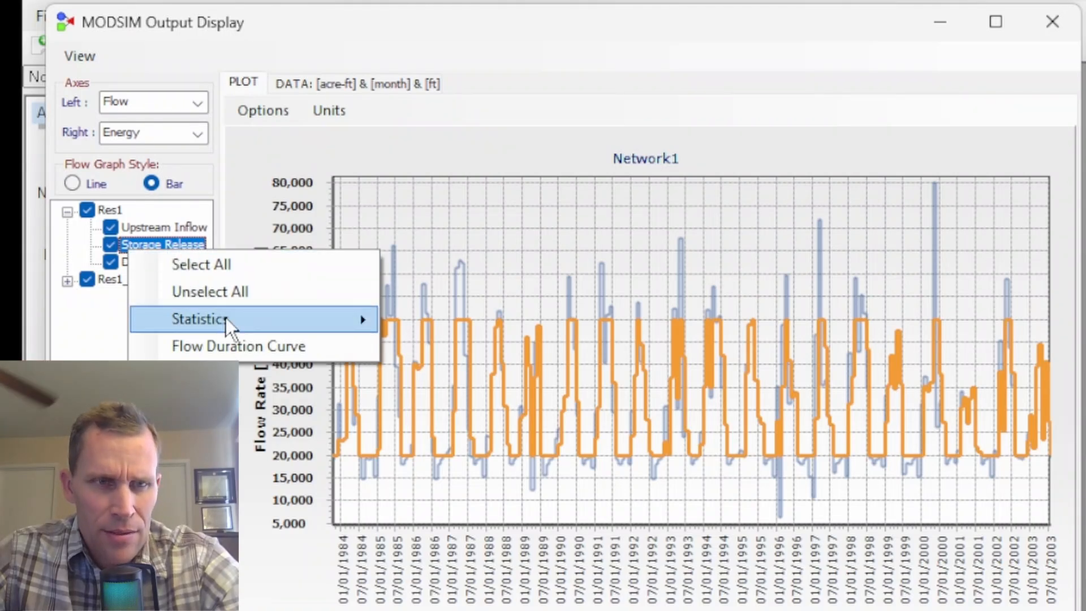
{"action": "mouse_move", "coordinate": [229, 318]}
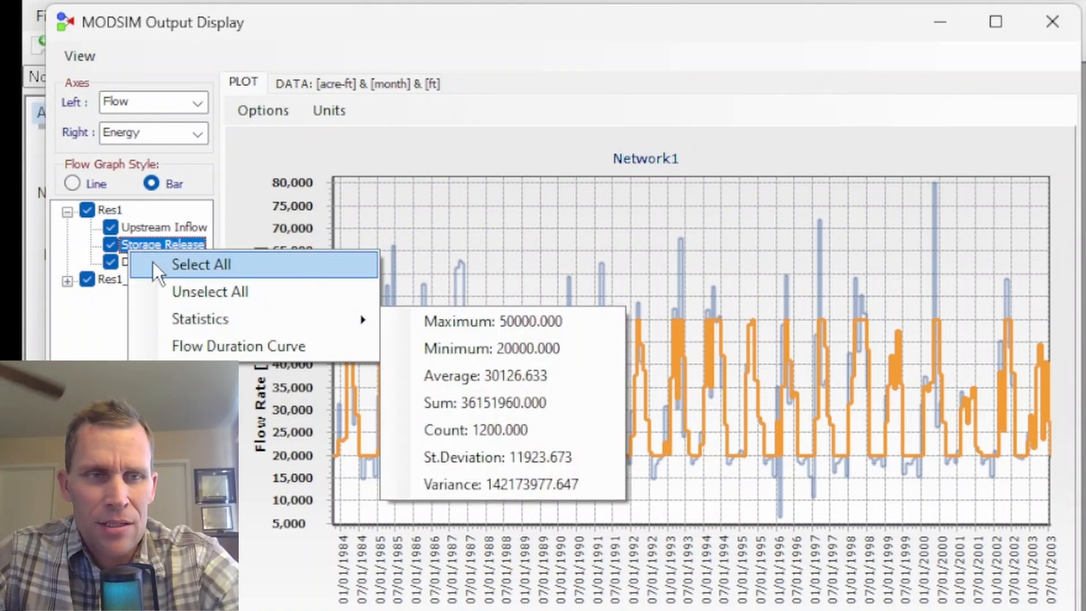
Highlight Res1's Upstream Inflow, Storage Release and Downstream Flow series in turn to compare them on the plot.
{"action": "left_click", "coordinate": [147, 243]}
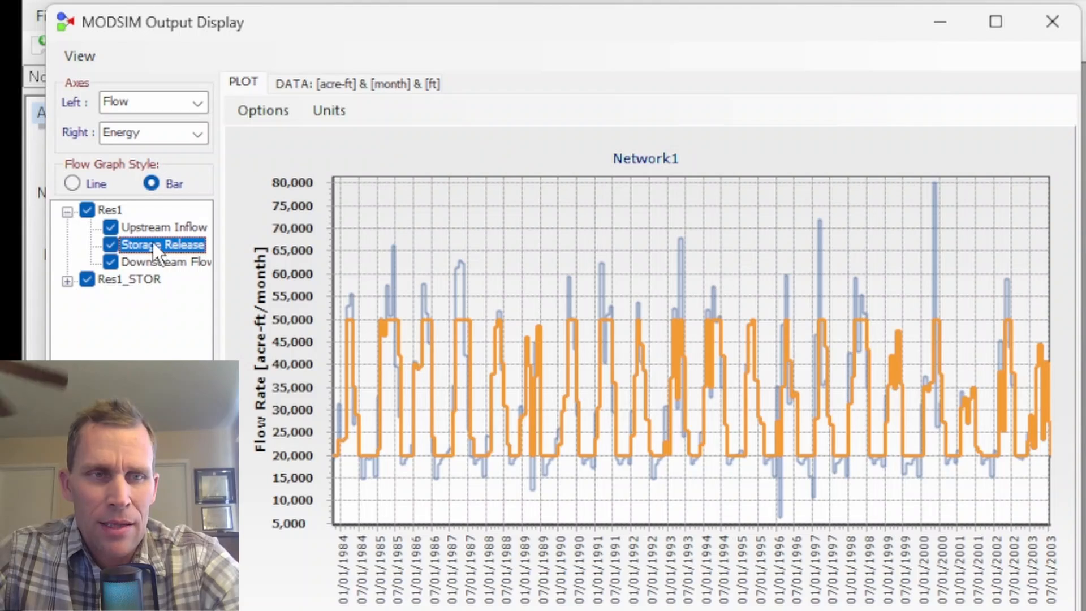
{"action": "left_click", "coordinate": [146, 226]}
{"action": "left_click", "coordinate": [148, 245]}
{"action": "left_click", "coordinate": [155, 262]}
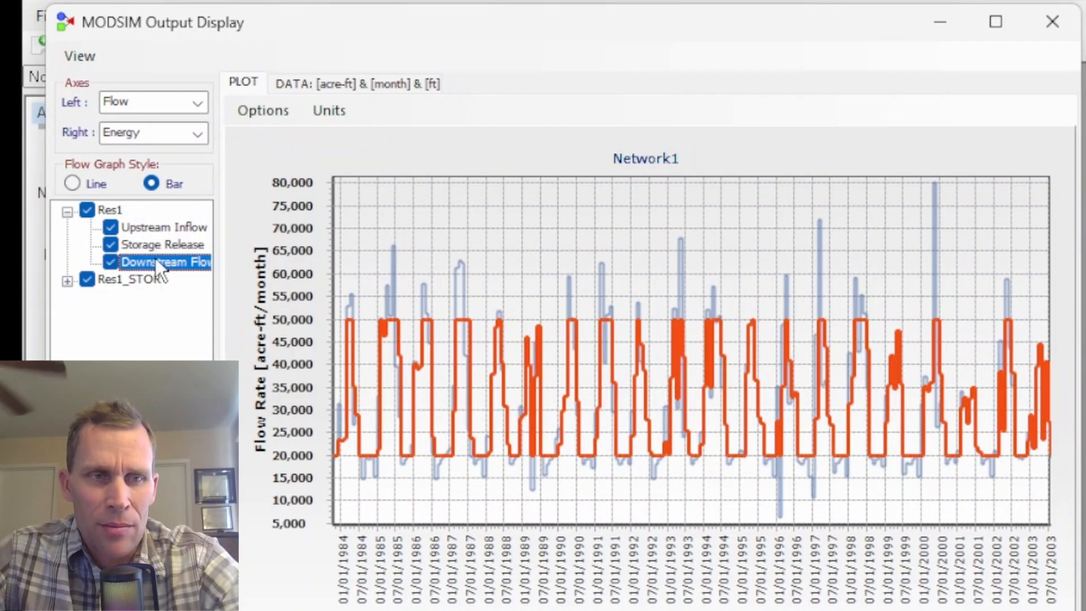
{"action": "left_click", "coordinate": [151, 247]}
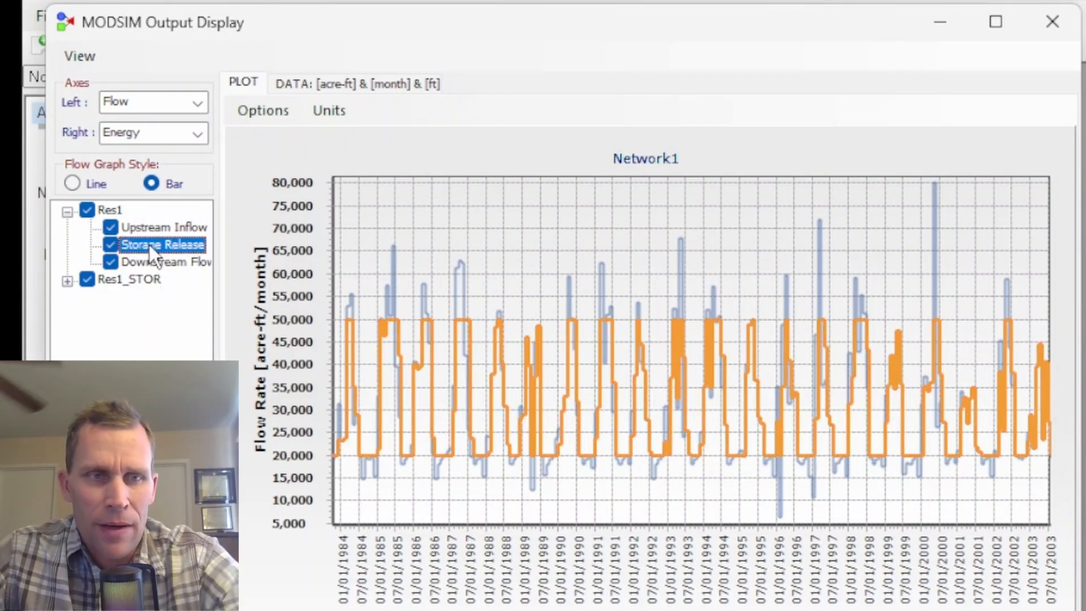
Generate the flow duration curve for Res1's Upstream Inflow and trace its exceedance percentages.
{"action": "right_click", "coordinate": [150, 246]}
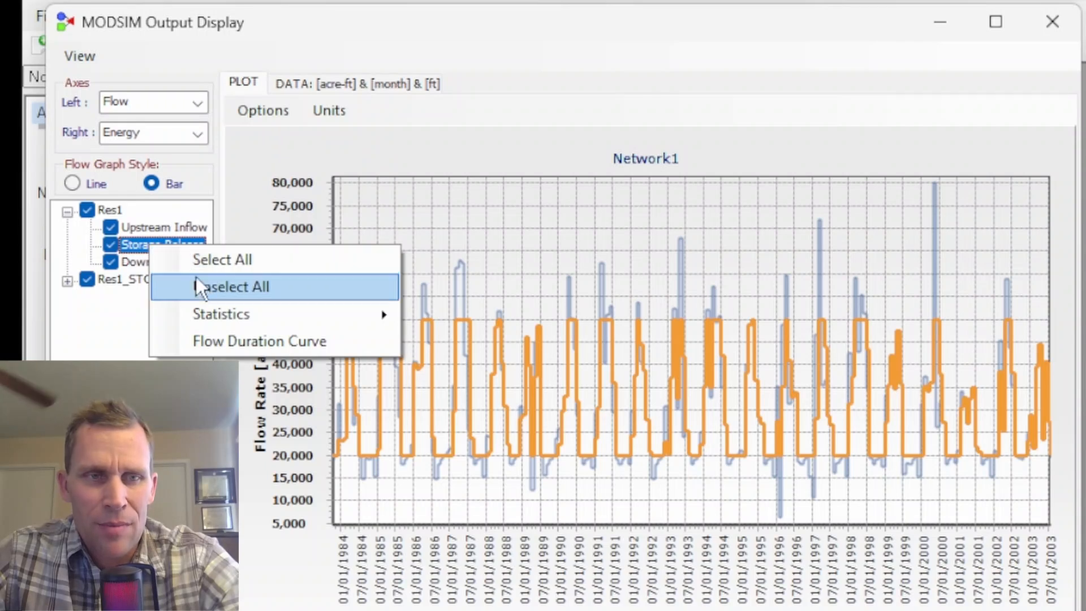
{"action": "mouse_move", "coordinate": [322, 318]}
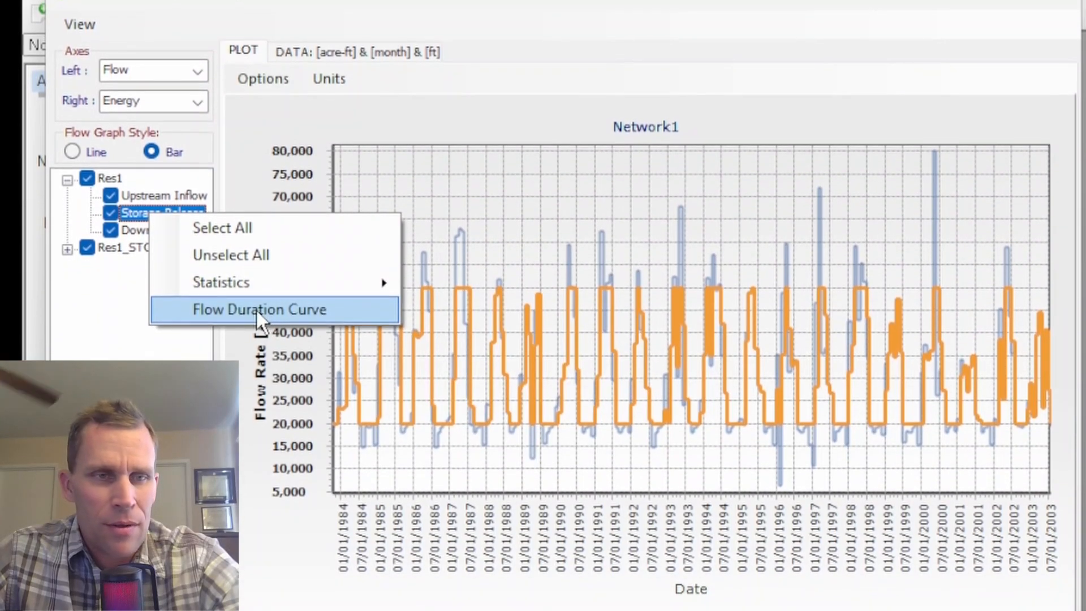
{"action": "left_click", "coordinate": [257, 312]}
{"action": "right_click", "coordinate": [137, 196]}
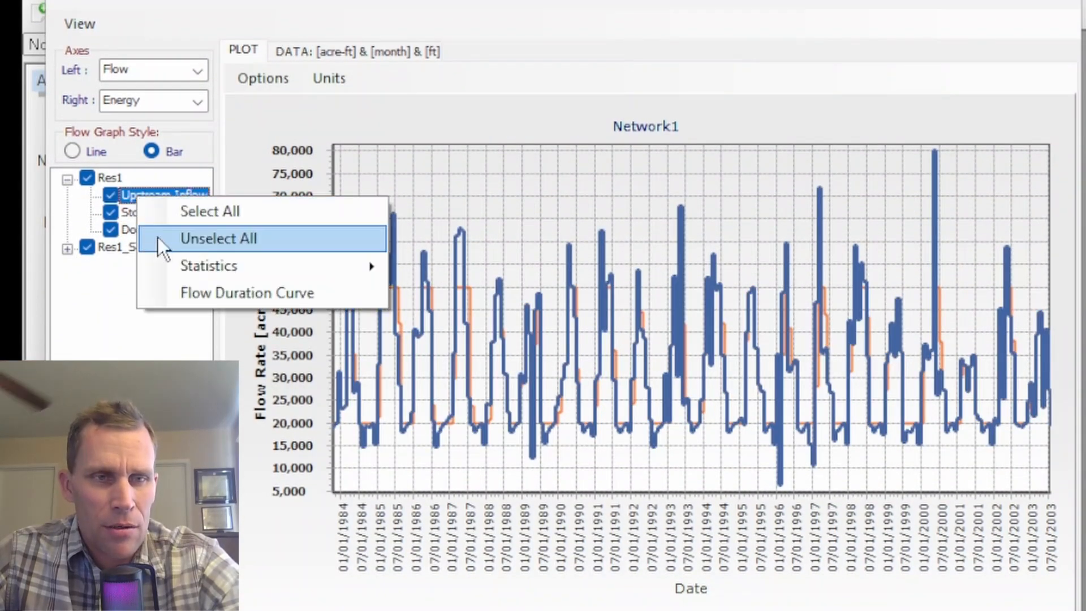
{"action": "left_click", "coordinate": [190, 298]}
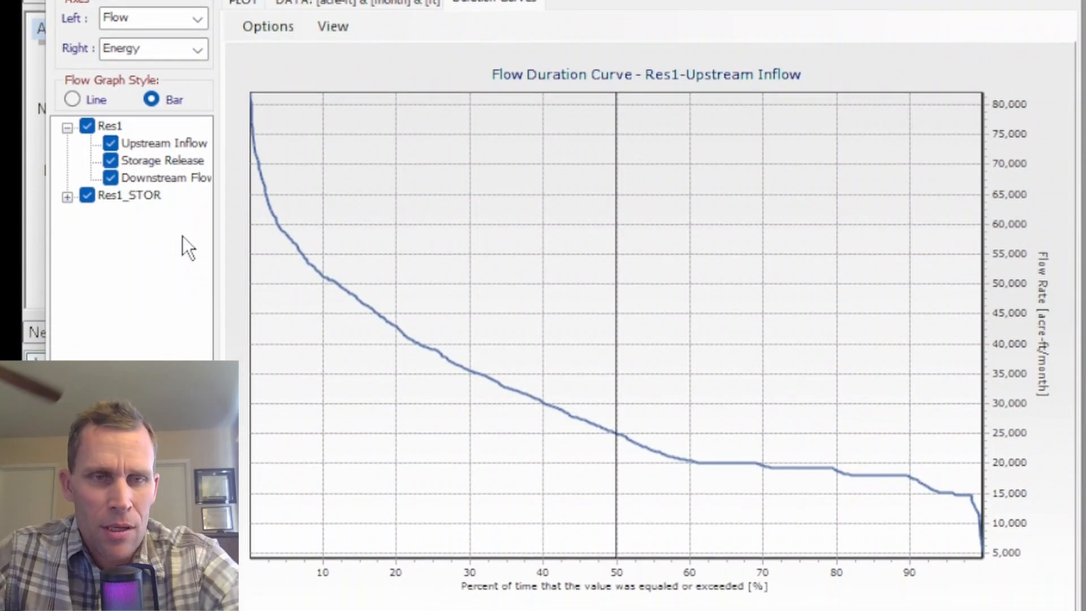
{"action": "left_click_drag", "start_coordinate": [283, 328], "coordinate": [584, 548]}
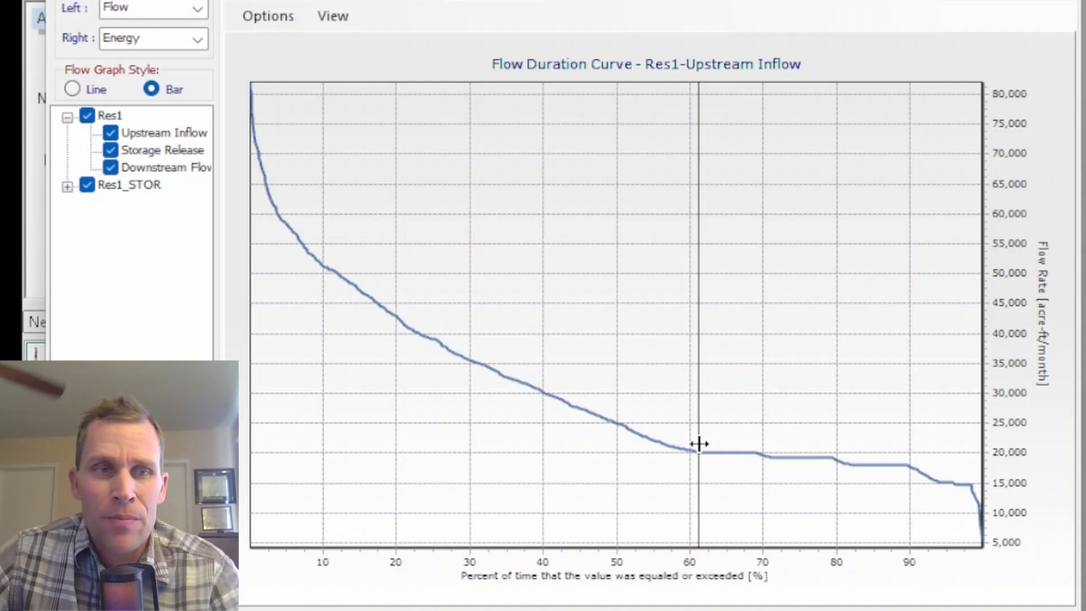
Check the Storage Release statistics of Res1 against the inflow duration curve, and close the list of statistics.
{"action": "right_click", "coordinate": [140, 154]}
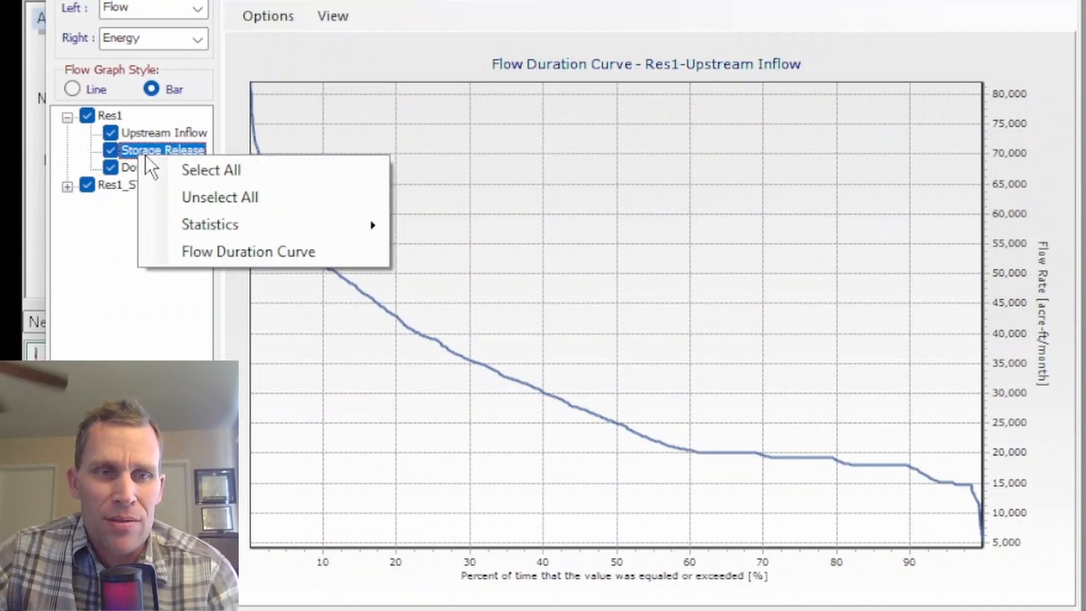
{"action": "mouse_move", "coordinate": [207, 227]}
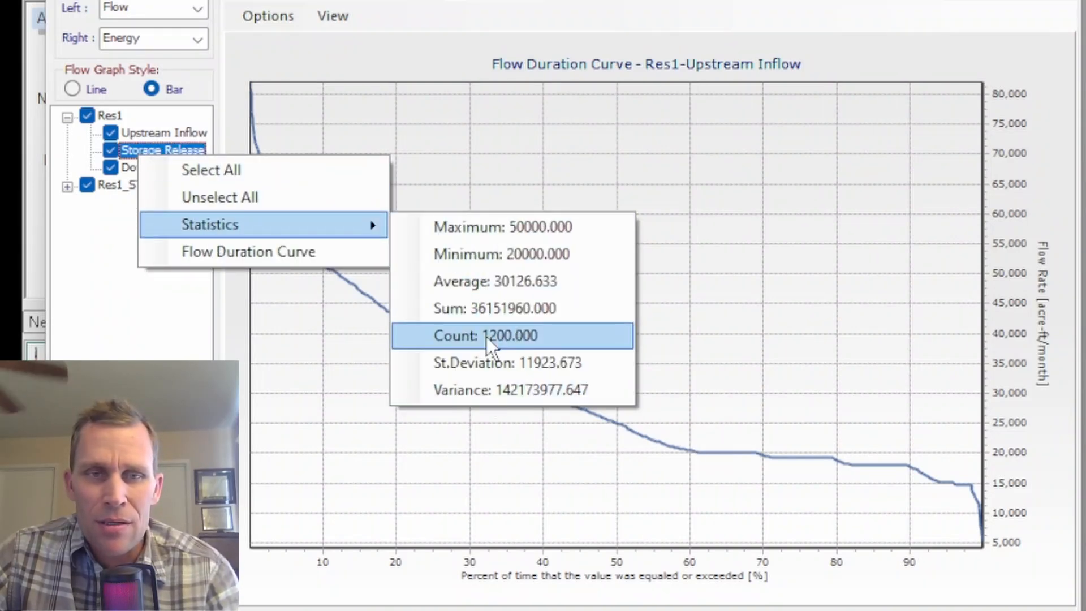
{"action": "left_click", "coordinate": [533, 17]}
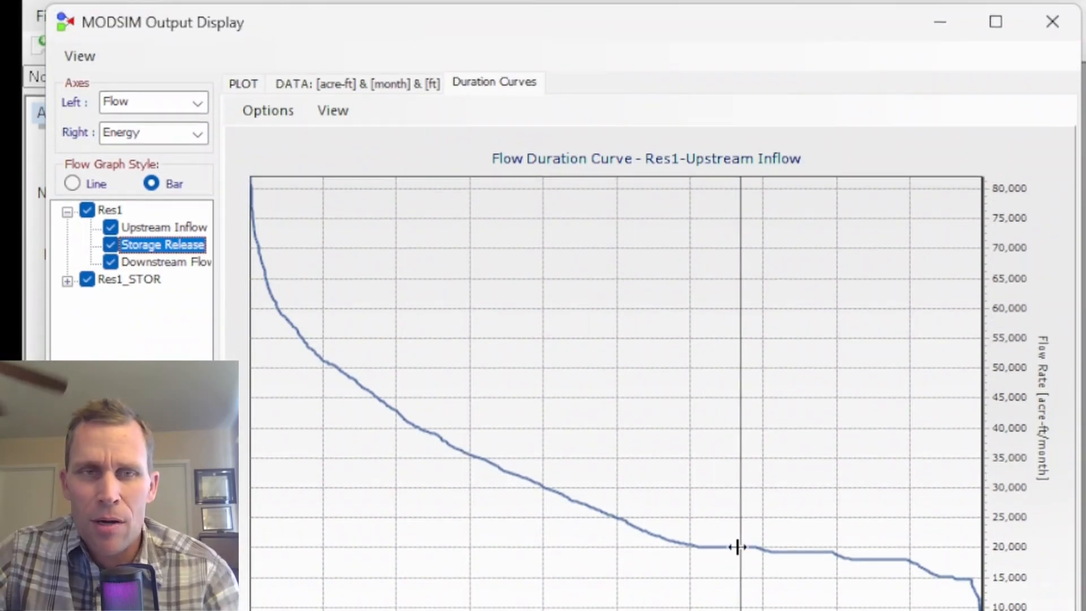
Open Res1's tabular output, examine the monthly Upstream Inflow and Storage Release values, and widen the Downstream Flow column.
{"action": "left_click", "coordinate": [304, 86]}
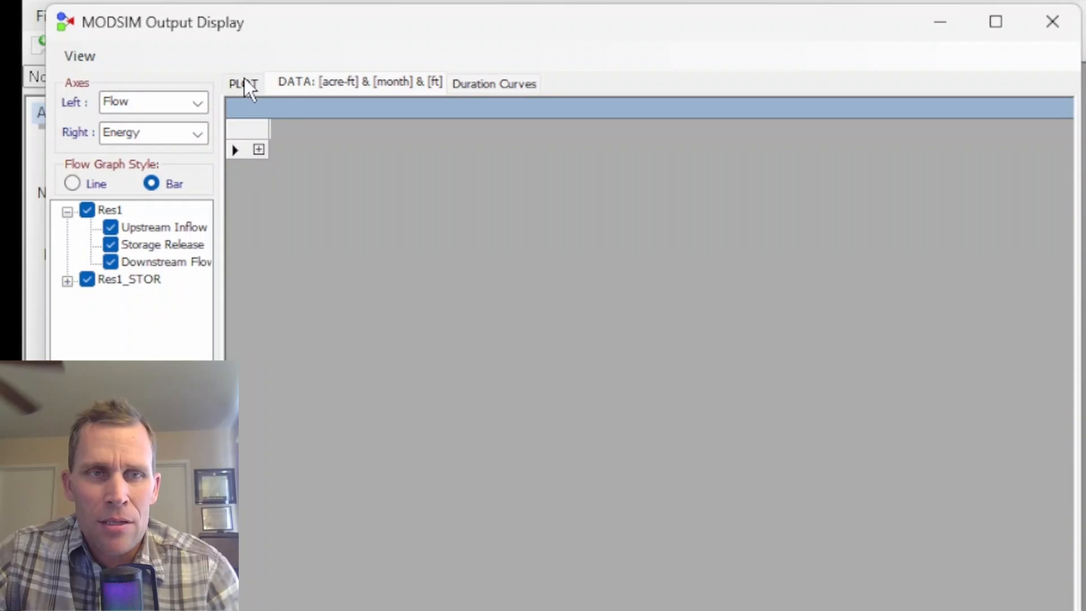
{"action": "left_click", "coordinate": [242, 82]}
{"action": "left_click", "coordinate": [318, 89]}
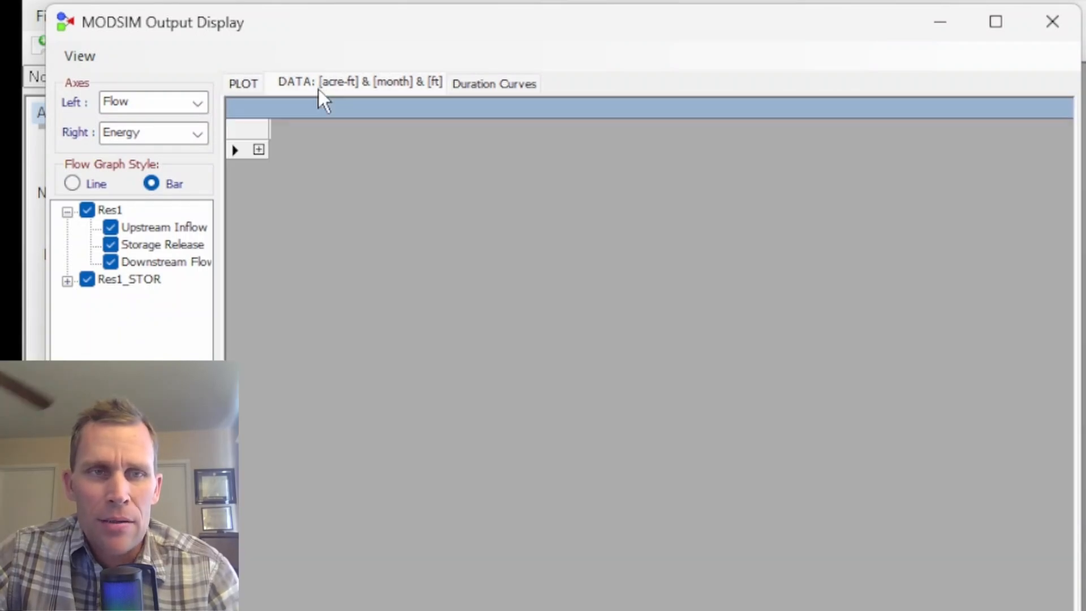
{"action": "left_click", "coordinate": [259, 149]}
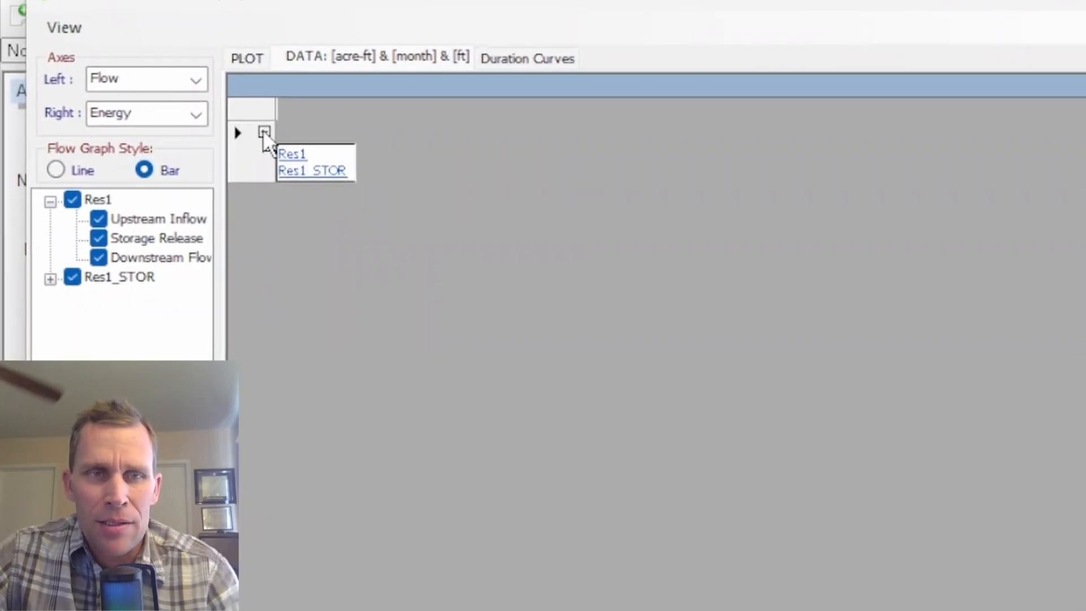
{"action": "left_click", "coordinate": [297, 141]}
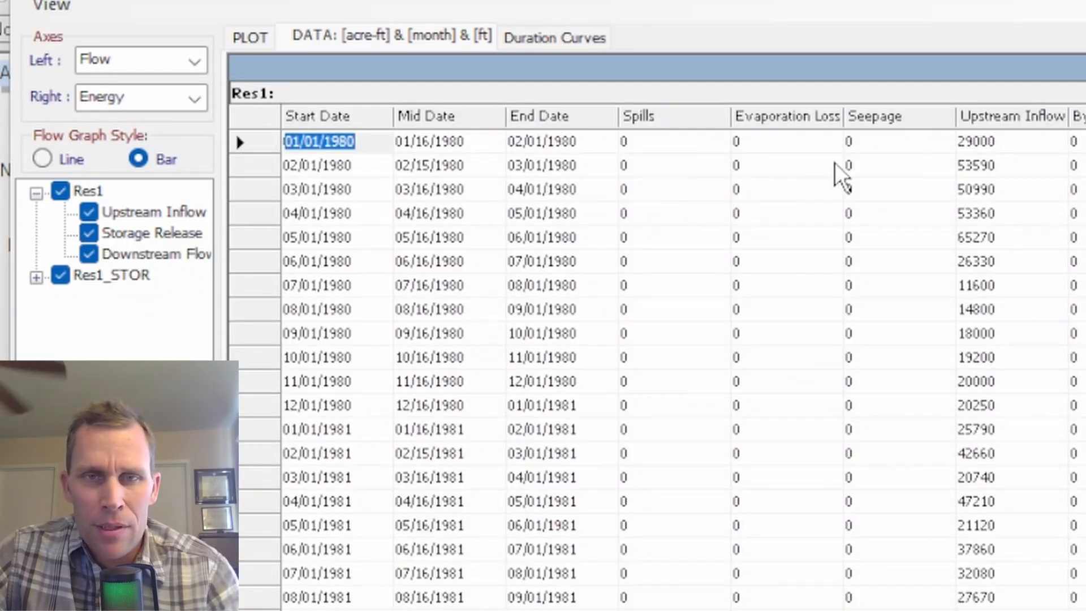
{"action": "left_click", "coordinate": [962, 173]}
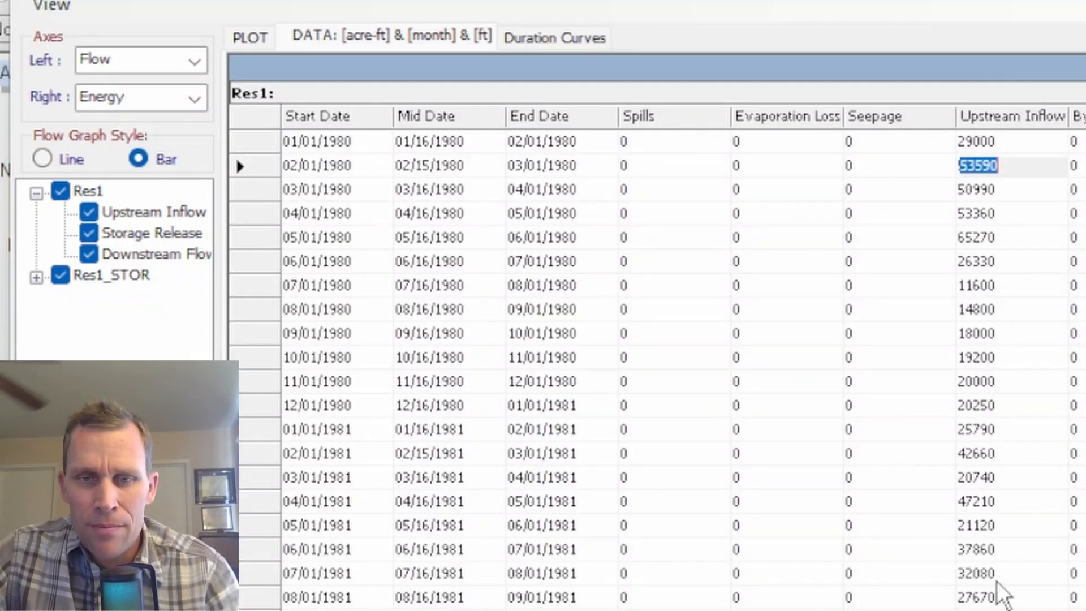
{"action": "scroll", "coordinate": [236, 157], "scroll_direction": "right", "scroll_amount": 10}
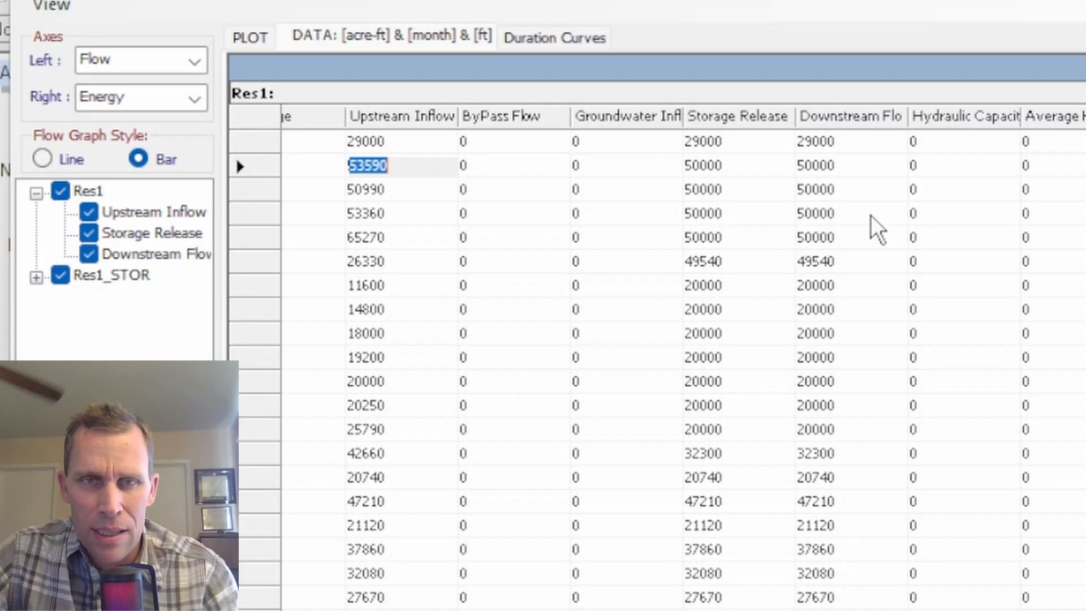
{"action": "left_click_drag", "start_coordinate": [908, 117], "coordinate": [948, 120]}
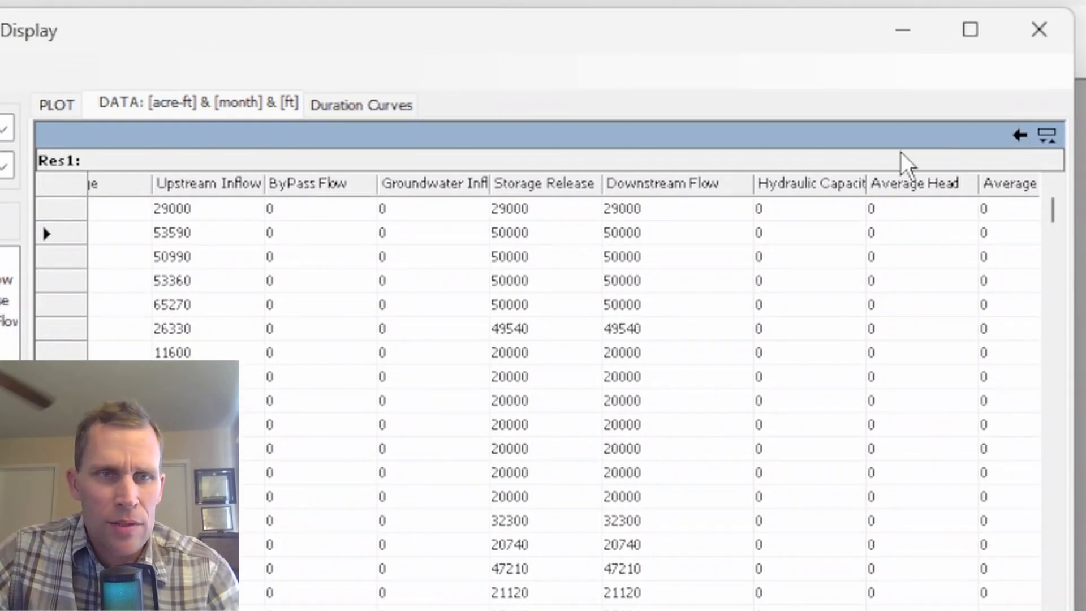
Plot Volume on the primary axis and generate the duration curve for Res1_STOR's Storage series.
{"action": "left_click", "coordinate": [56, 105]}
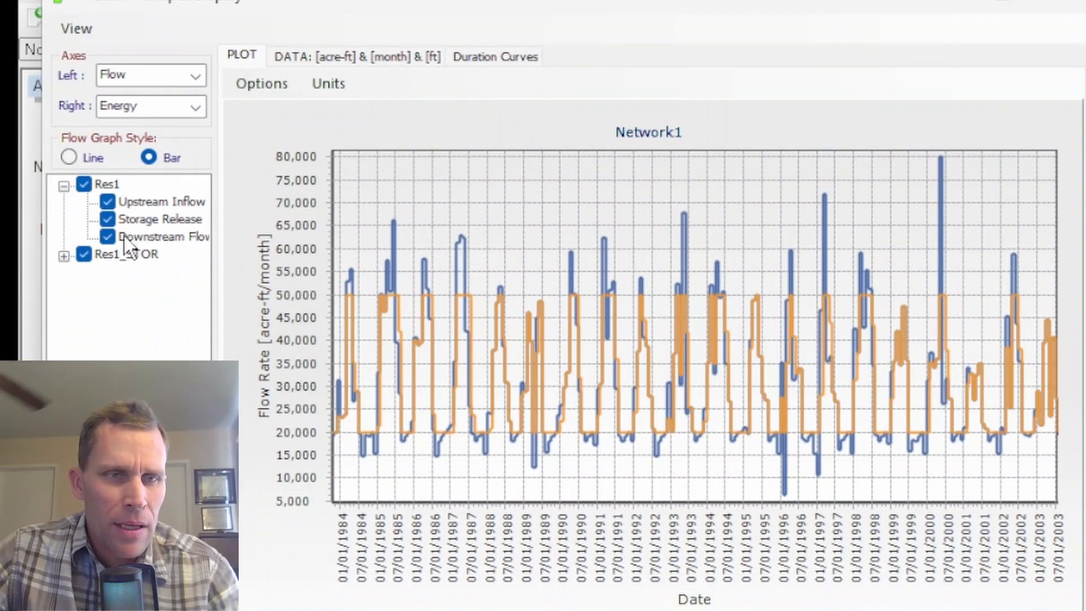
{"action": "left_click", "coordinate": [199, 72]}
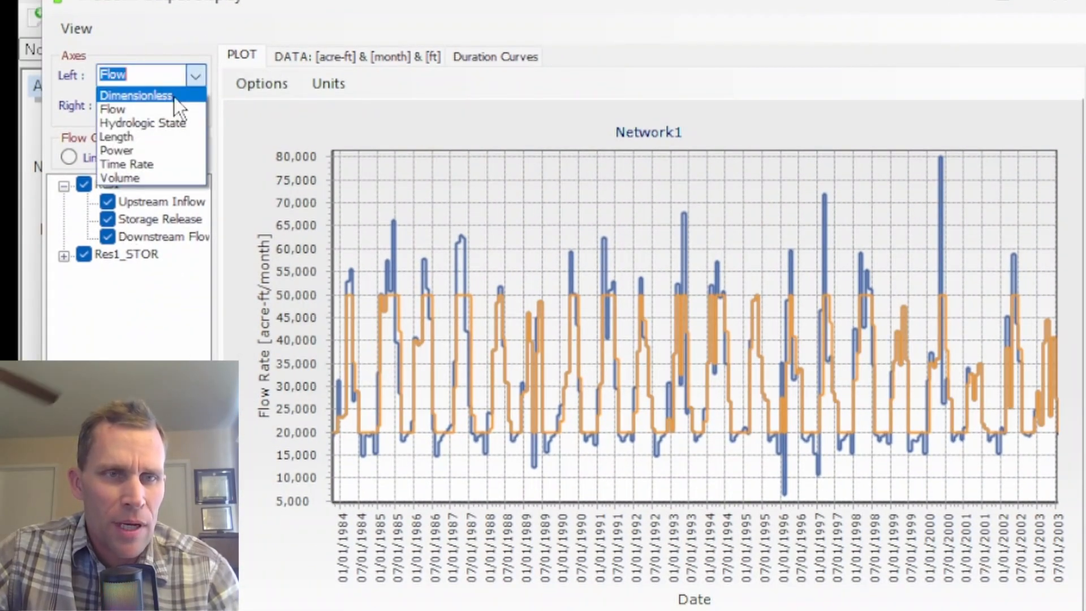
{"action": "left_click", "coordinate": [156, 176]}
{"action": "double_click", "coordinate": [136, 254]}
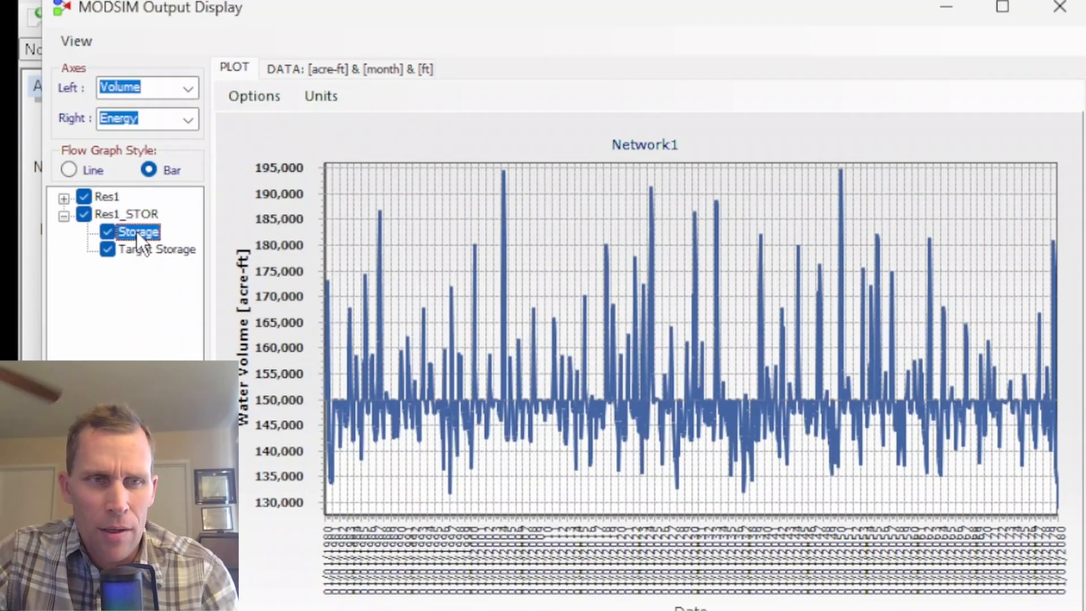
{"action": "right_click", "coordinate": [137, 232]}
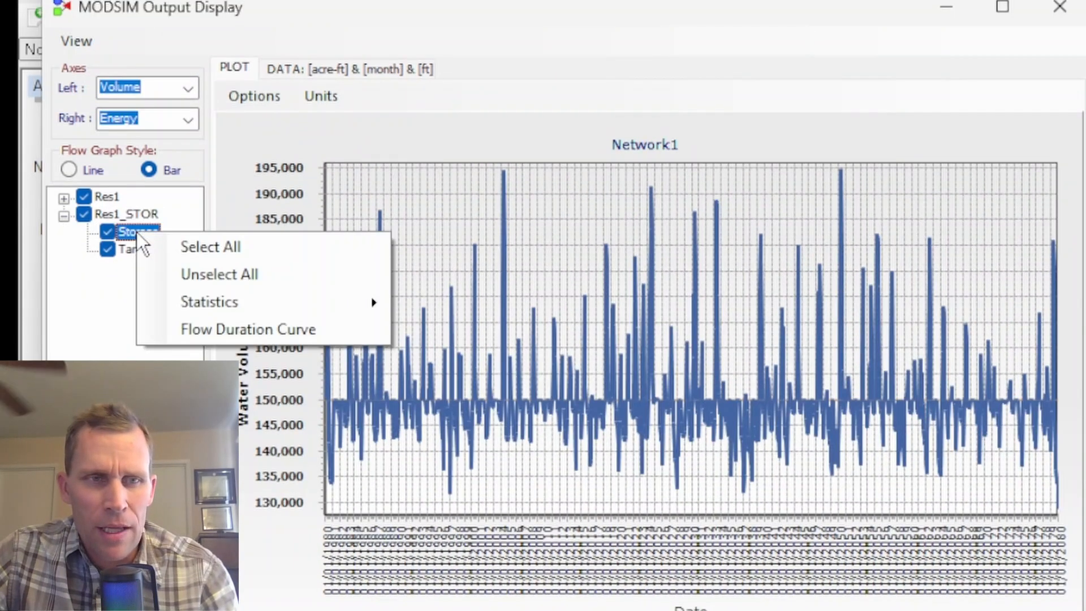
{"action": "left_click", "coordinate": [216, 329]}
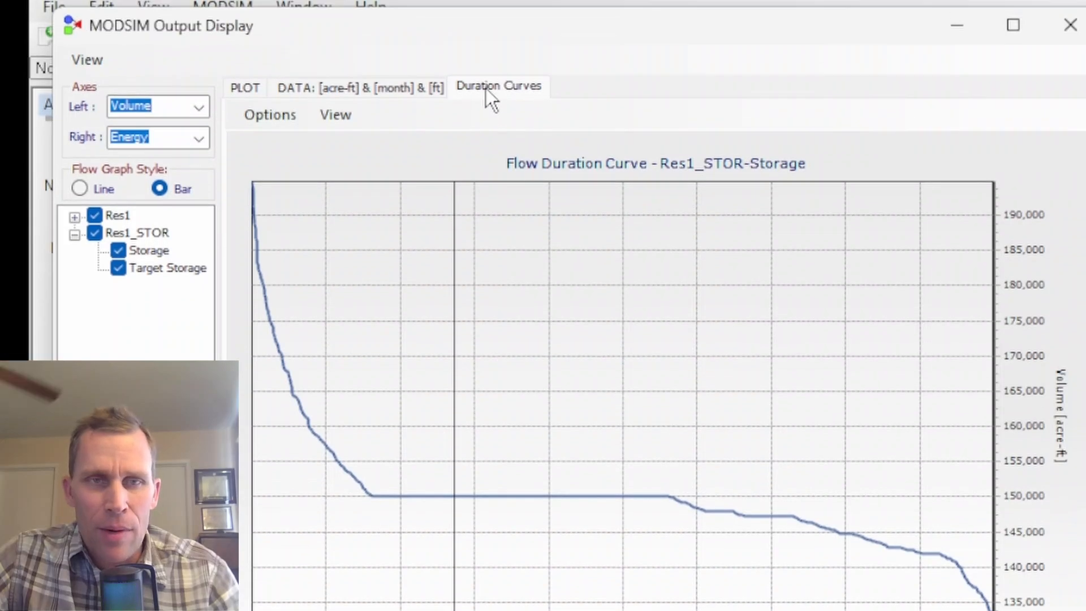
Review the data, storage plot and storage duration curve for Res1 once more, and close the output display.
{"action": "left_click", "coordinate": [397, 88]}
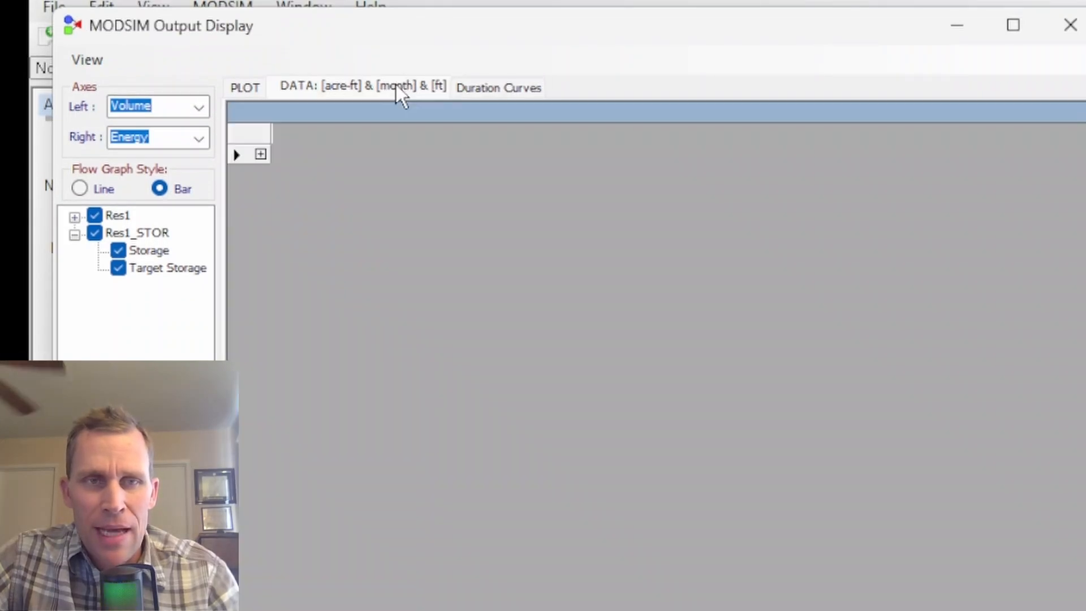
{"action": "left_click", "coordinate": [480, 88]}
{"action": "left_click", "coordinate": [242, 88]}
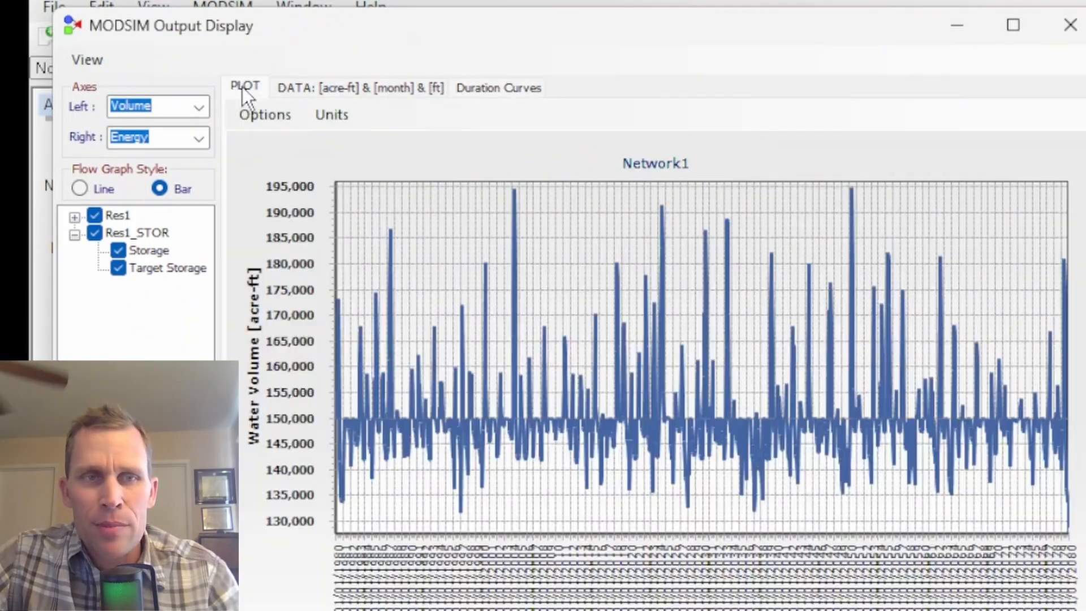
{"action": "left_click", "coordinate": [390, 89]}
{"action": "left_click", "coordinate": [478, 90]}
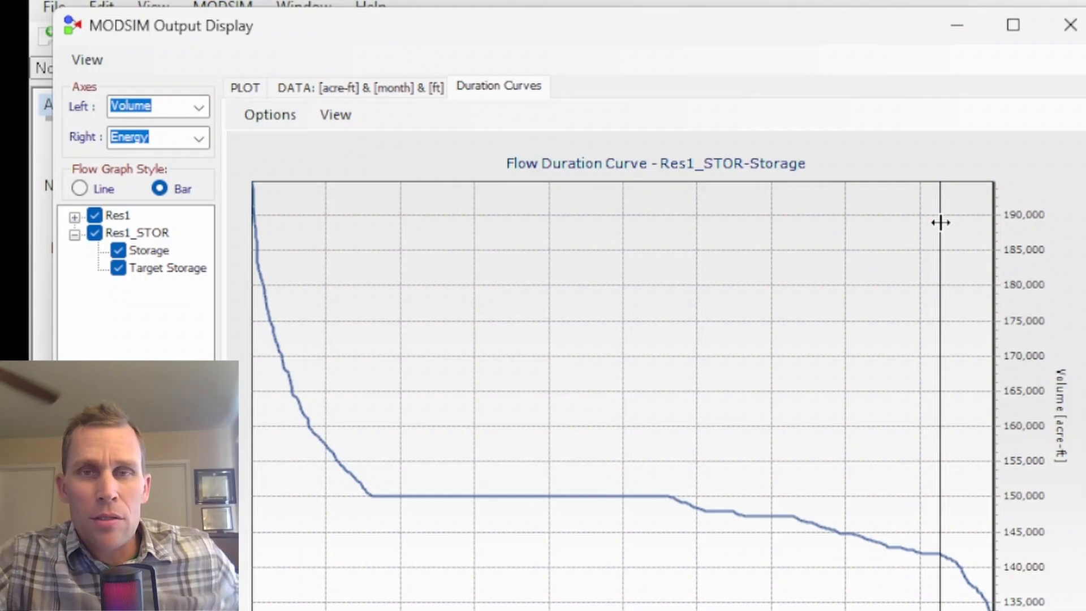
{"action": "left_click", "coordinate": [1071, 25]}
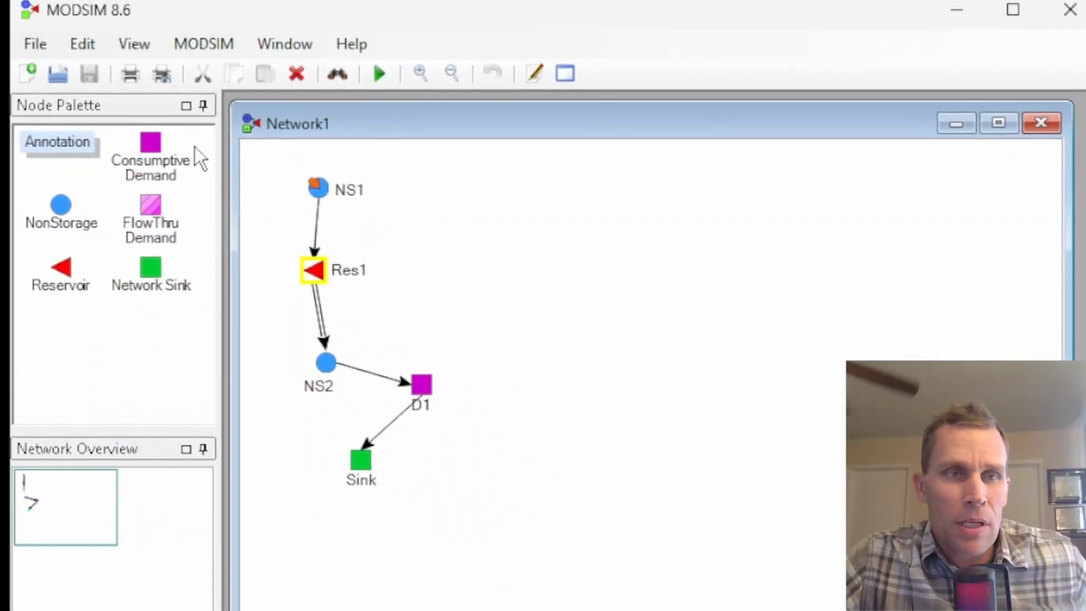
Switch to File Explorer and duplicate Network1.xy in the project folder.
{"action": "left_click", "coordinate": [30, 55]}
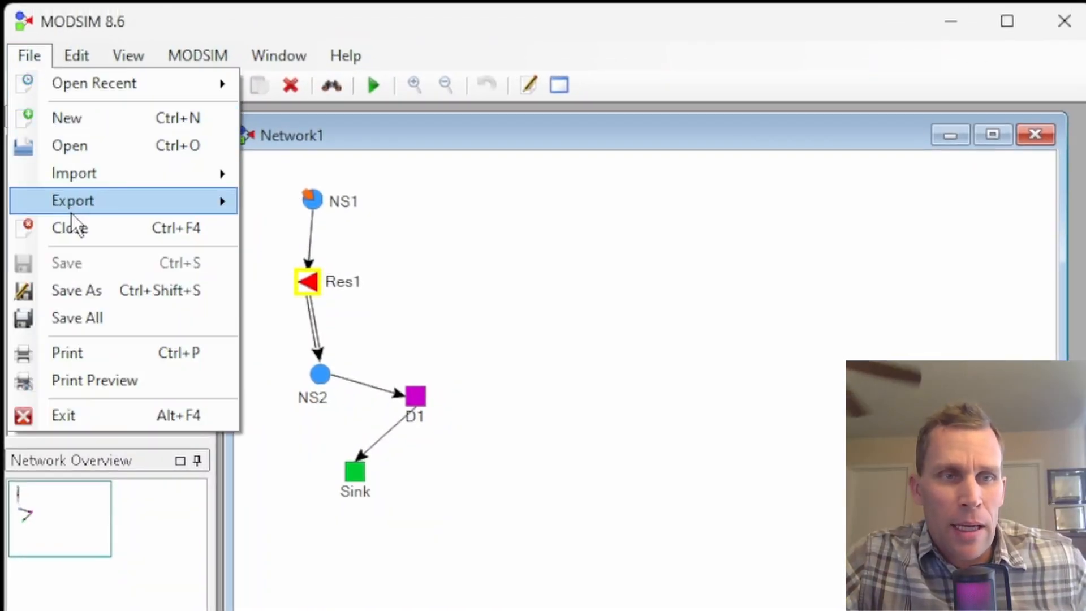
{"action": "left_click", "coordinate": [453, 25]}
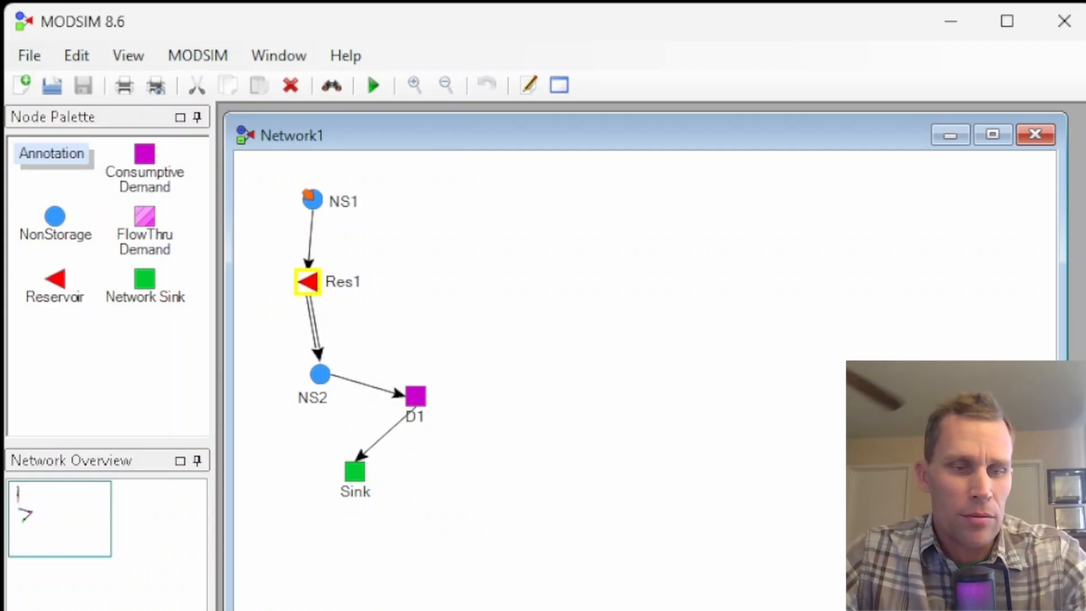
{"action": "key", "text": "alt+Tab"}
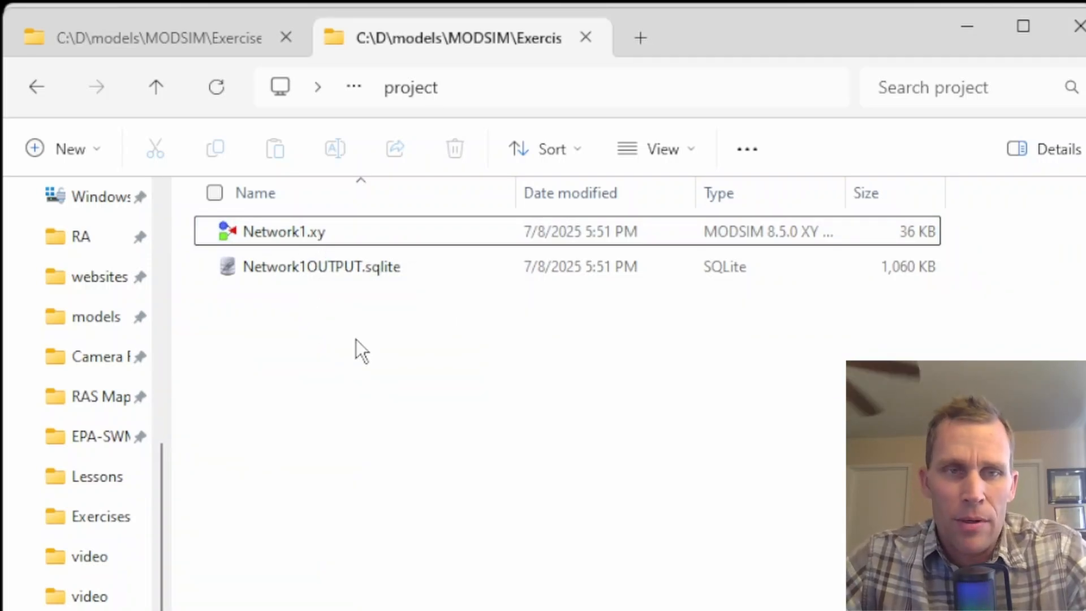
{"action": "left_click", "coordinate": [302, 249]}
{"action": "left_click_drag", "start_coordinate": [291, 245], "coordinate": [407, 464]}
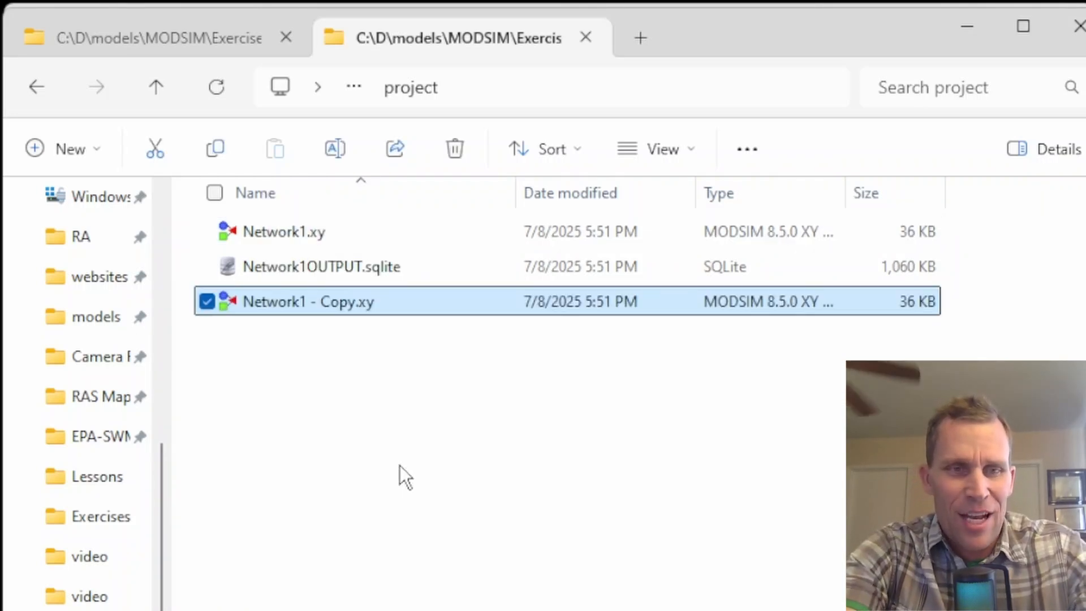
Rename the copied network file as Network2.xy.
{"action": "key", "text": "F2"}
{"action": "key", "text": "Right"}
{"action": "key", "text": "BackSpace"}
{"action": "key", "text": "BackSpace"}
{"action": "key", "text": "BackSpace"}
{"action": "key", "text": "BackSpace"}
{"action": "key", "text": "BackSpace"}
{"action": "key", "text": "BackSpace"}
{"action": "key", "text": "BackSpace"}
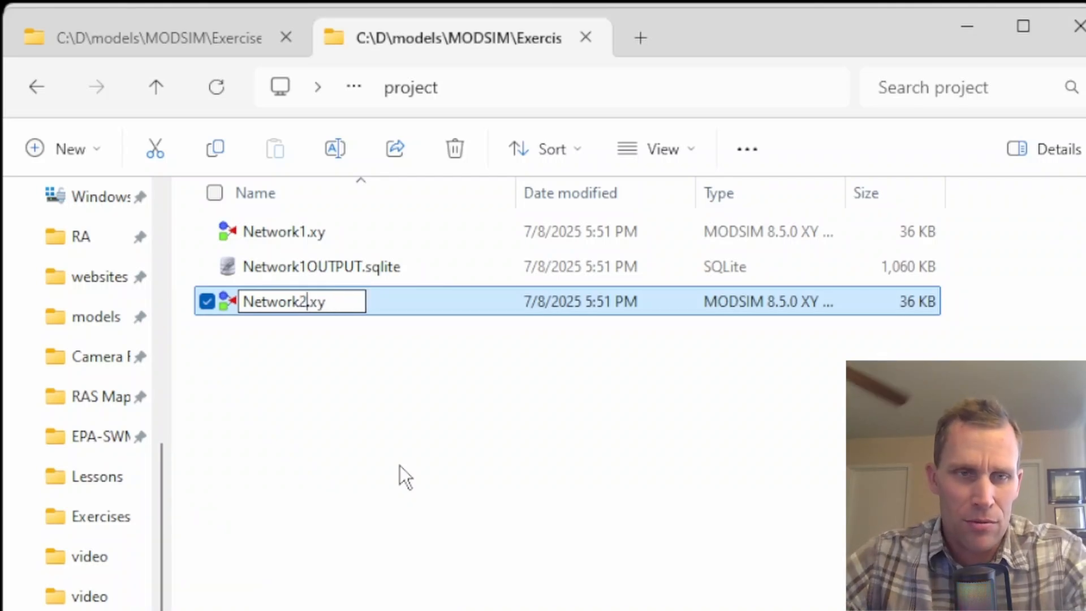
{"action": "type", "text": "2"}
{"action": "left_click", "coordinate": [400, 467]}
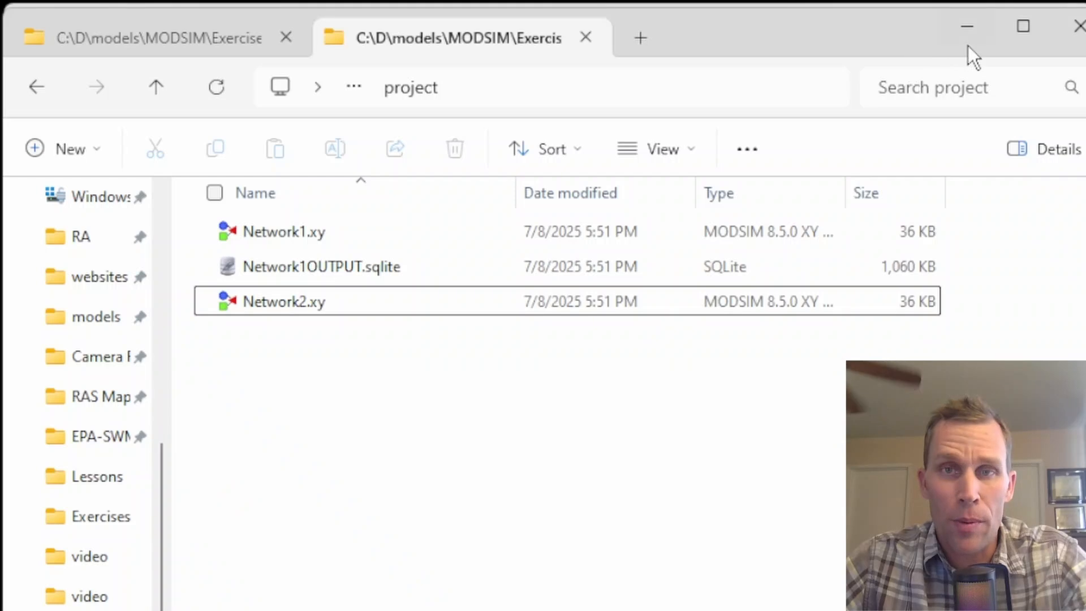
Return to MODSIM and open the Network2.xy network from the project folder.
{"action": "left_click", "coordinate": [969, 28]}
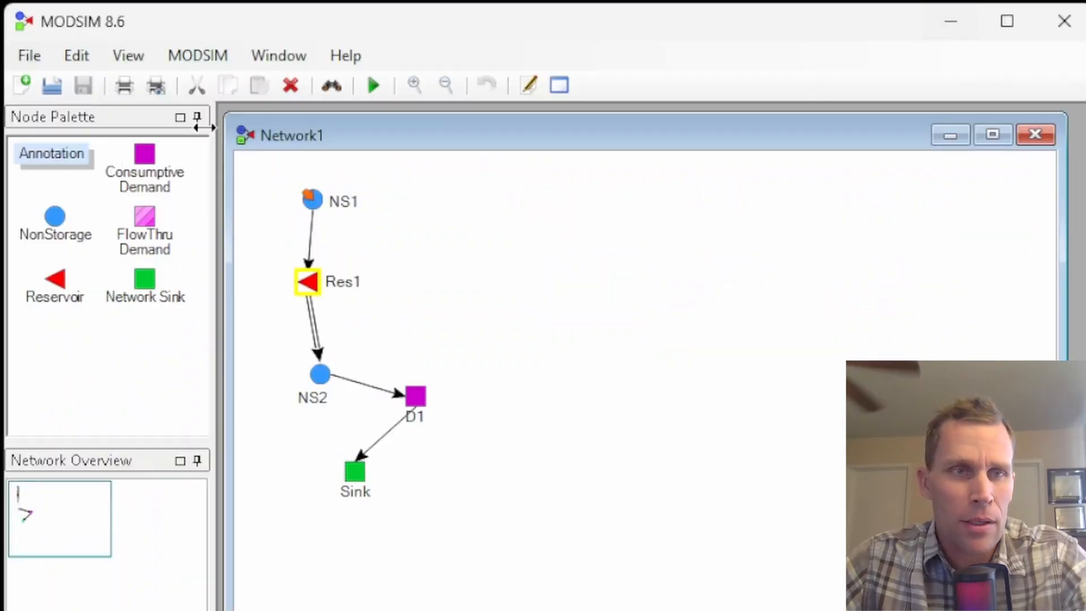
{"action": "left_click", "coordinate": [49, 86]}
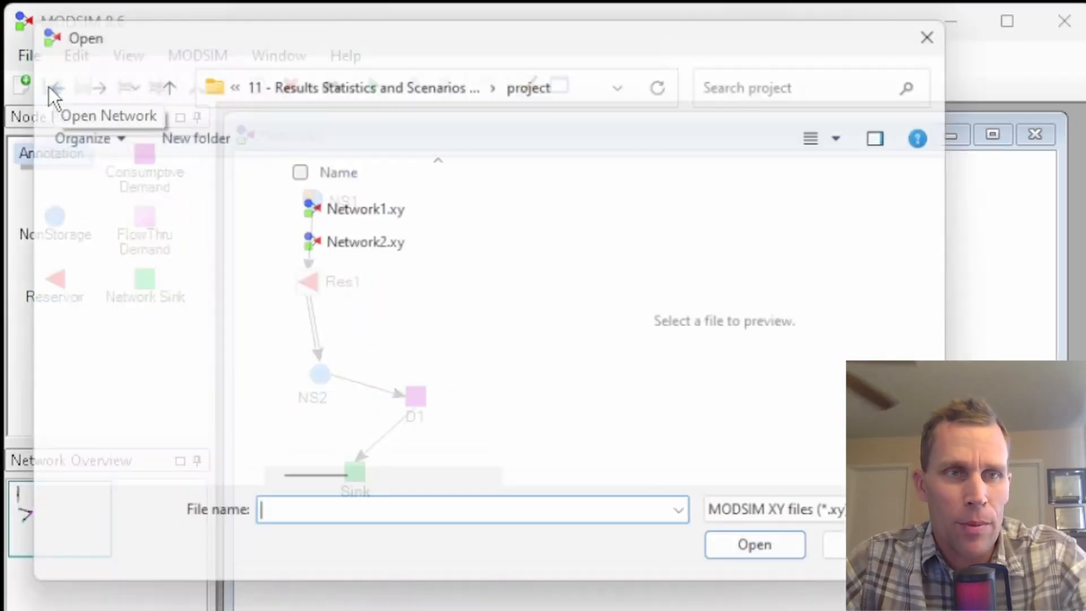
{"action": "double_click", "coordinate": [363, 242]}
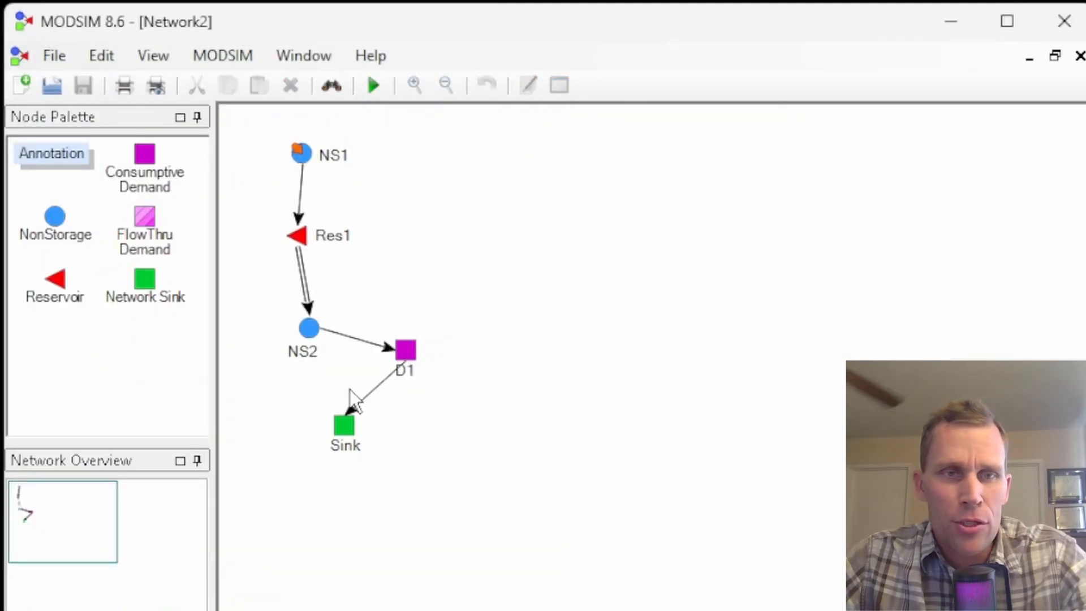
{"action": "right_click", "coordinate": [302, 238]}
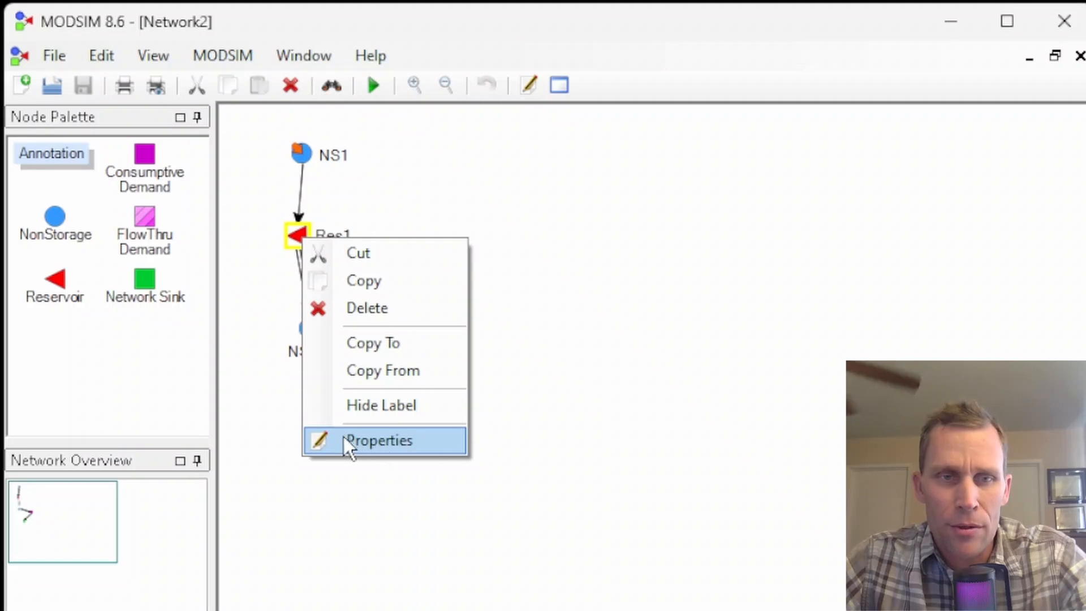
{"action": "left_click", "coordinate": [253, 294]}
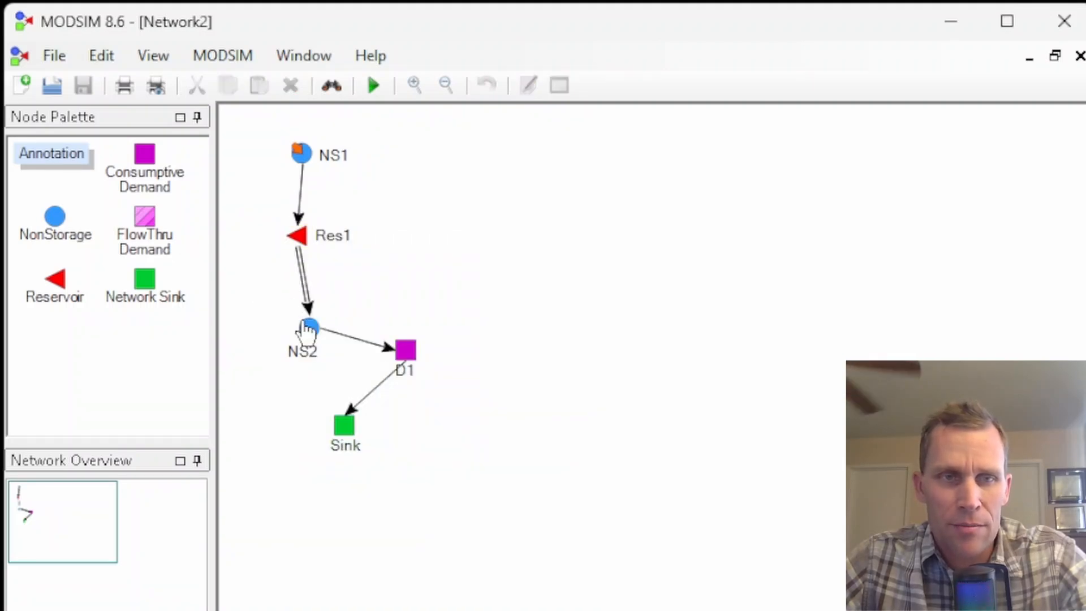
{"action": "right_click", "coordinate": [310, 331]}
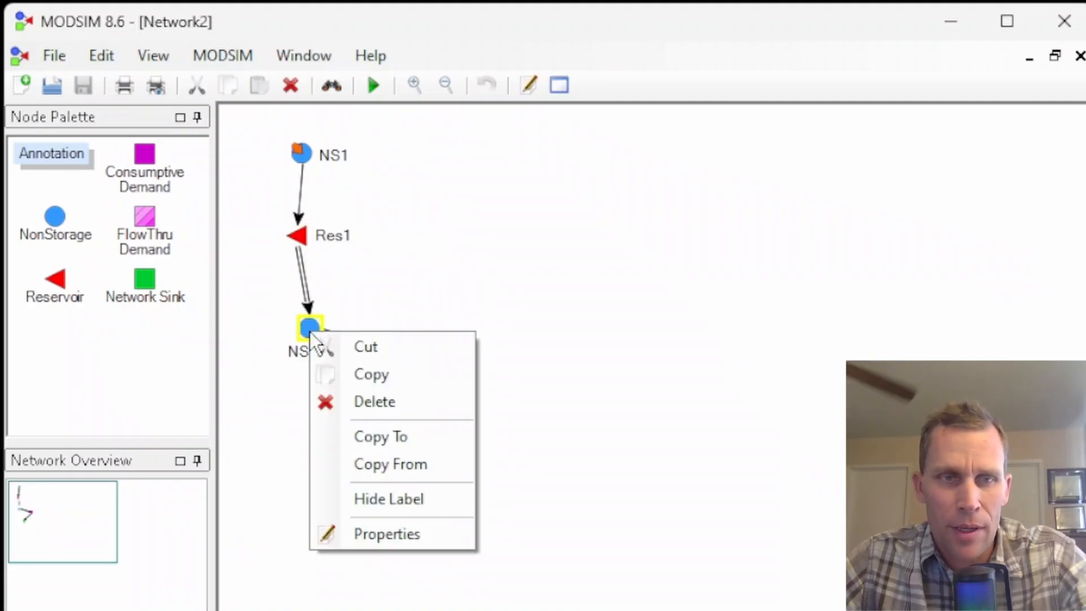
{"action": "left_click", "coordinate": [249, 349]}
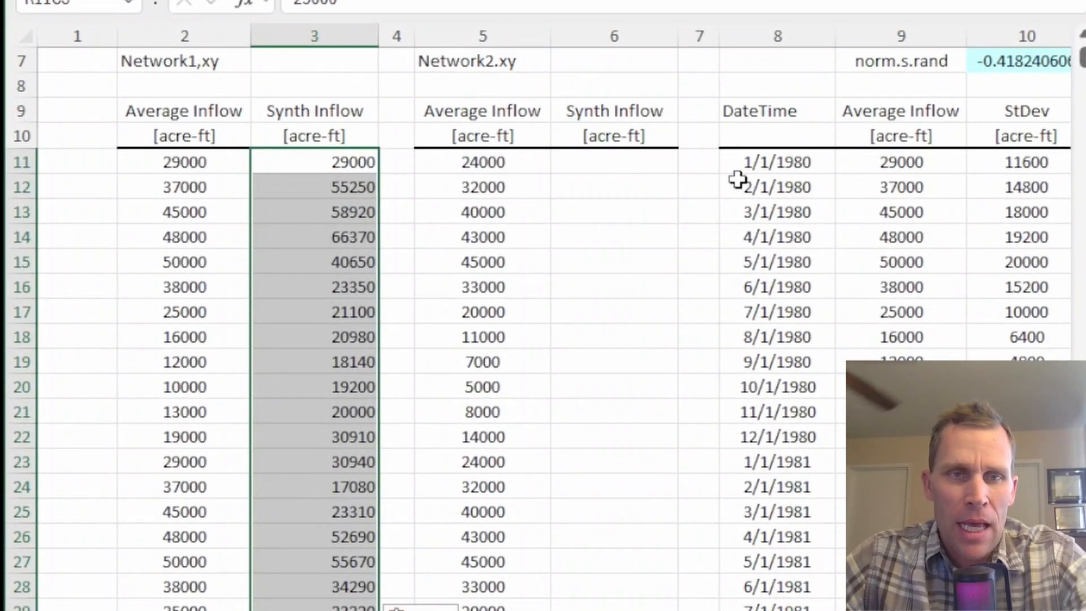
In the Excel inflow workbook, copy the entire Average Inflow column of Network2.xy, starting from the value 24000.
{"action": "left_click", "coordinate": [485, 196]}
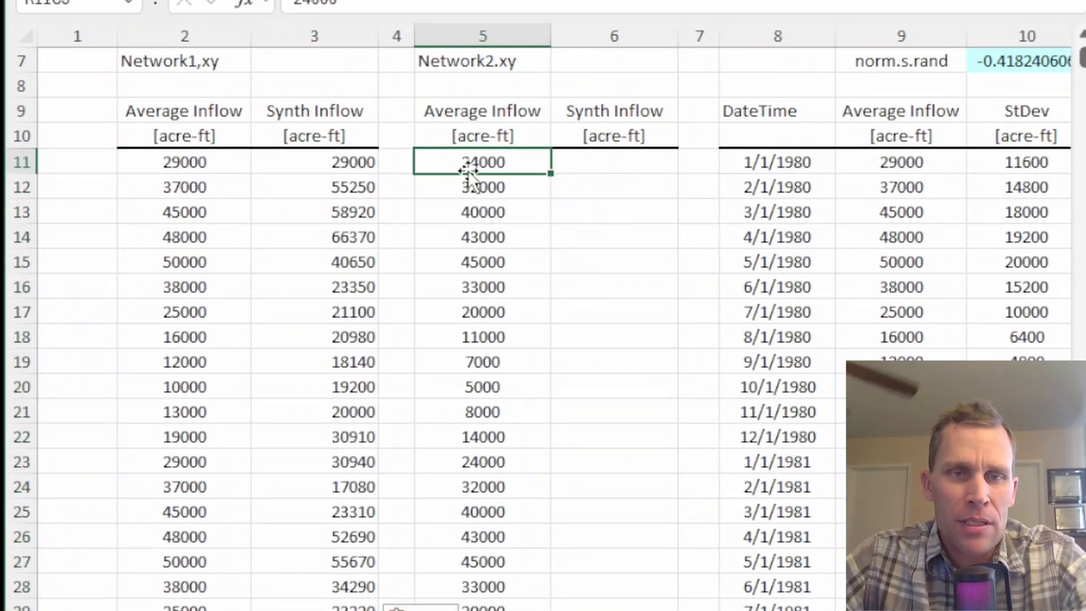
{"action": "left_click_drag", "start_coordinate": [466, 164], "coordinate": [462, 487]}
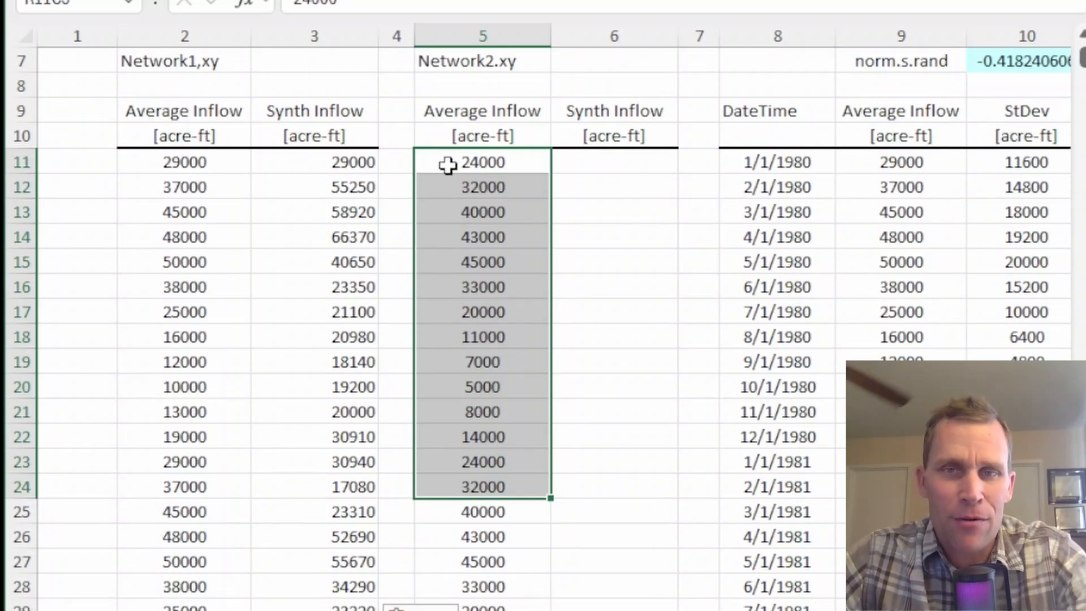
{"action": "key", "text": "Right"}
{"action": "key", "text": "Left"}
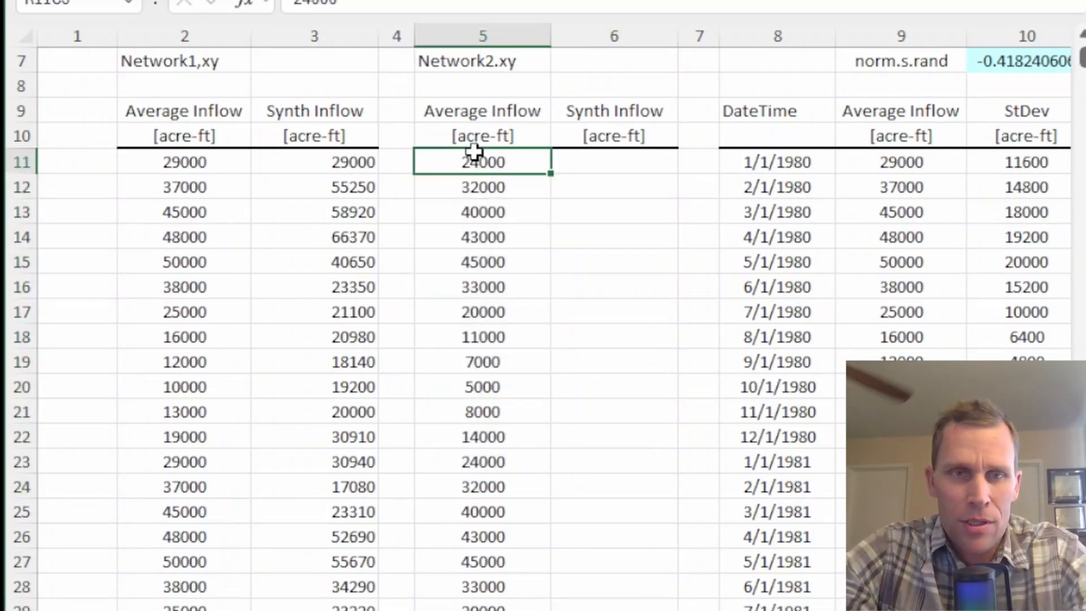
{"action": "key", "text": "ctrl+shift+Down"}
{"action": "key", "text": "ctrl+c"}
Paste the copied inflows into the Average Inflow column of the DateTime table, starting at the 1/1/1980 row.
{"action": "key", "text": "ctrl+Up"}
{"action": "key", "text": "ctrl+Up"}
{"action": "key", "text": "ctrl+Right"}
{"action": "key", "text": "ctrl+Right"}
{"action": "key", "text": "ctrl+Up"}
{"action": "key", "text": "Left"}
{"action": "key", "text": "Down"}
{"action": "key", "text": "Down"}
{"action": "key", "text": "Left"}
{"action": "key", "text": "Down"}
{"action": "key", "text": "Down"}
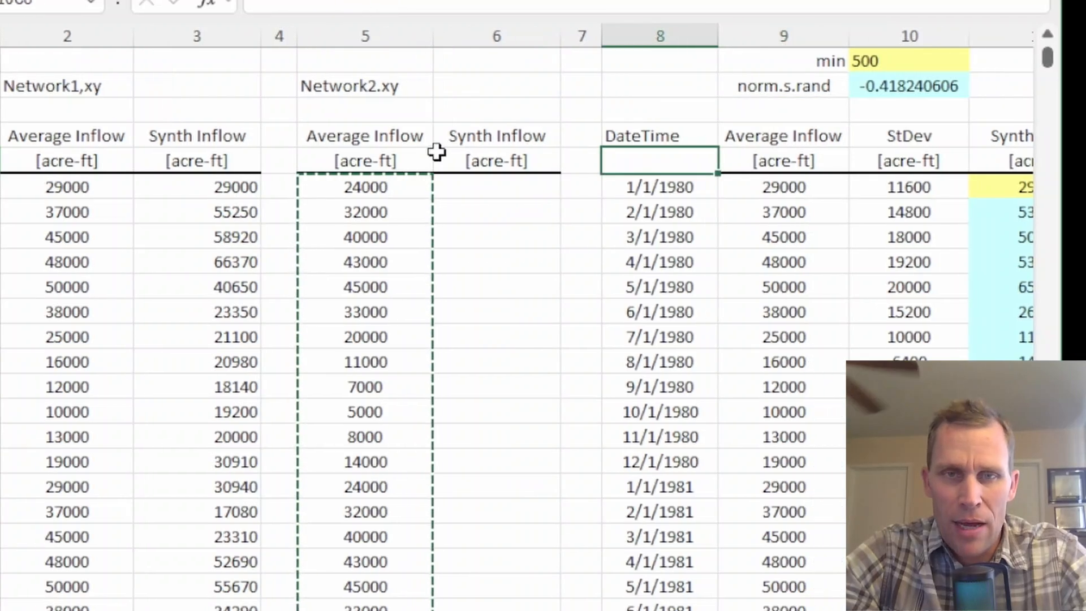
{"action": "key", "text": "Down"}
{"action": "key", "text": "Right"}
{"action": "right_click", "coordinate": [629, 186]}
{"action": "left_click", "coordinate": [719, 298]}
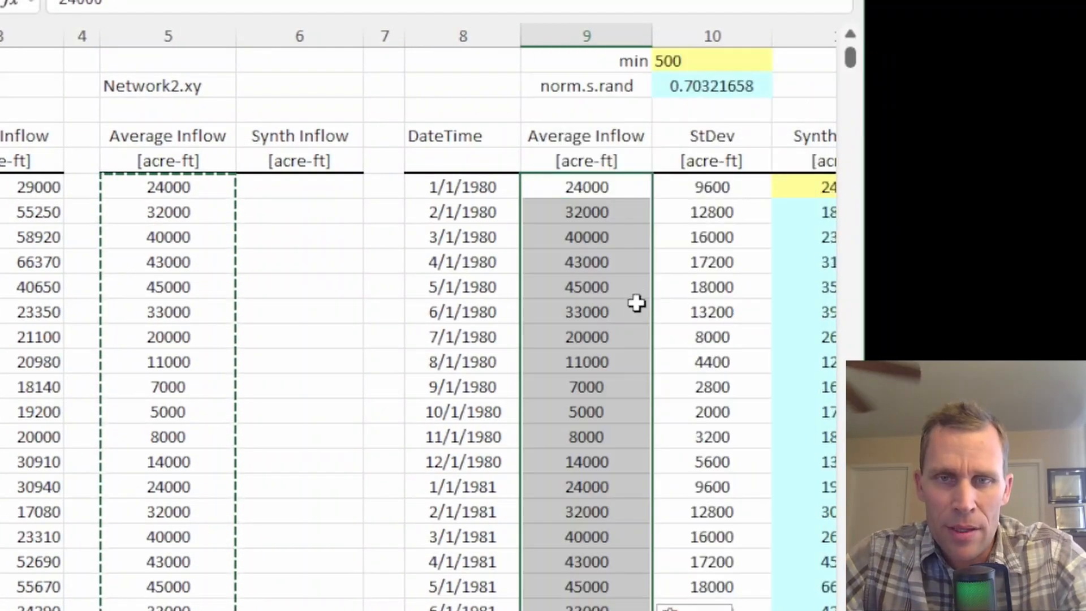
Examine the Synth Inflow column of the DateTime table and the chart beside it.
{"action": "left_click", "coordinate": [763, 120]}
{"action": "key", "text": "Right"}
{"action": "key", "text": "Right"}
{"action": "key", "text": "Right"}
{"action": "key", "text": "Right"}
{"action": "key", "text": "Right"}
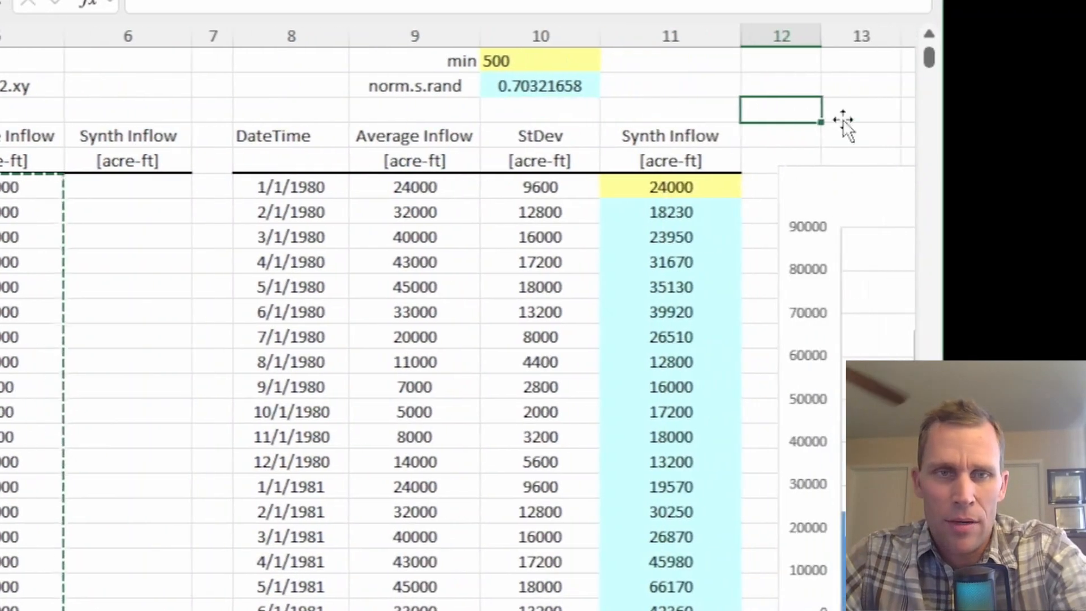
Recalculate the inflow workbook to generate a new random set of synthetic inflows in the DateTime table.
{"action": "key", "text": "Right"}
{"action": "left_click", "coordinate": [619, 138]}
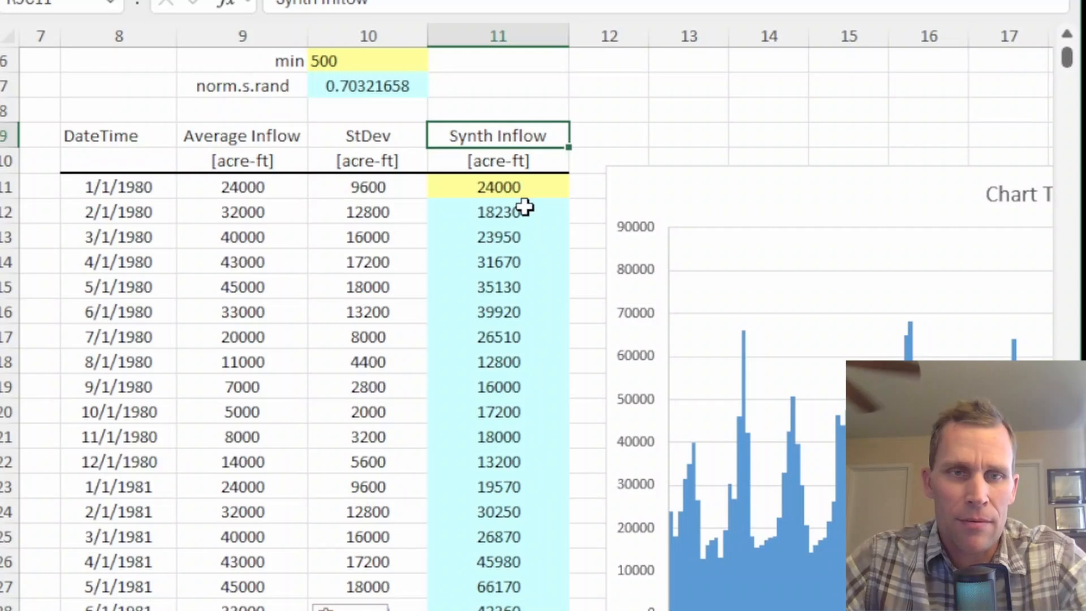
{"action": "left_click", "coordinate": [627, 191]}
{"action": "left_click", "coordinate": [611, 82]}
{"action": "left_click", "coordinate": [691, 87]}
{"action": "key", "text": "F9"}
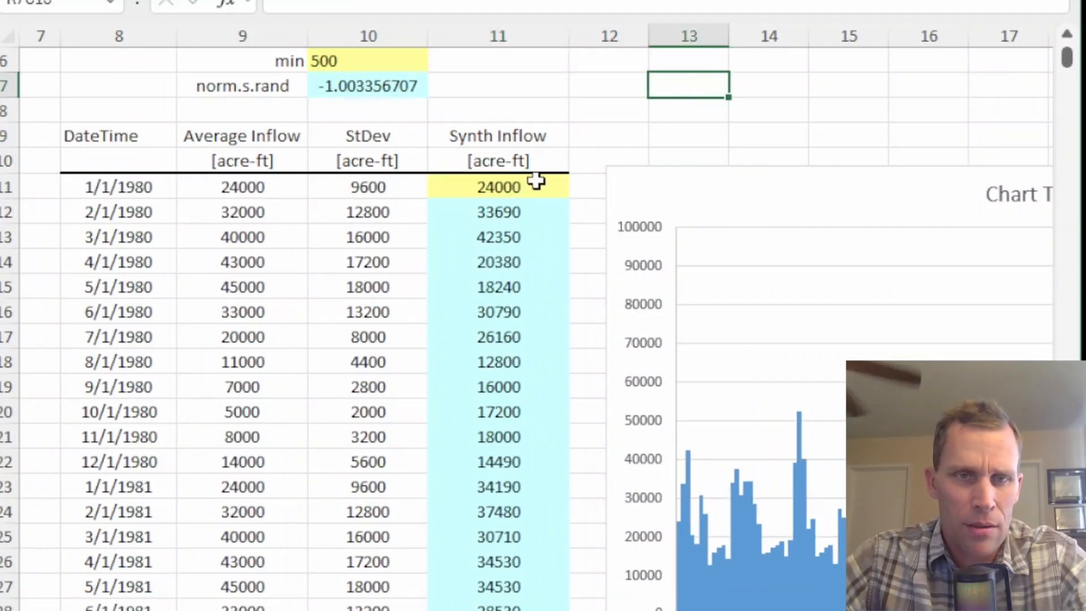
Copy the entire Synth Inflow column of the DateTime table, starting at the 1/1/1980 row.
{"action": "left_click", "coordinate": [522, 185]}
{"action": "key", "text": "ctrl+shift+Down"}
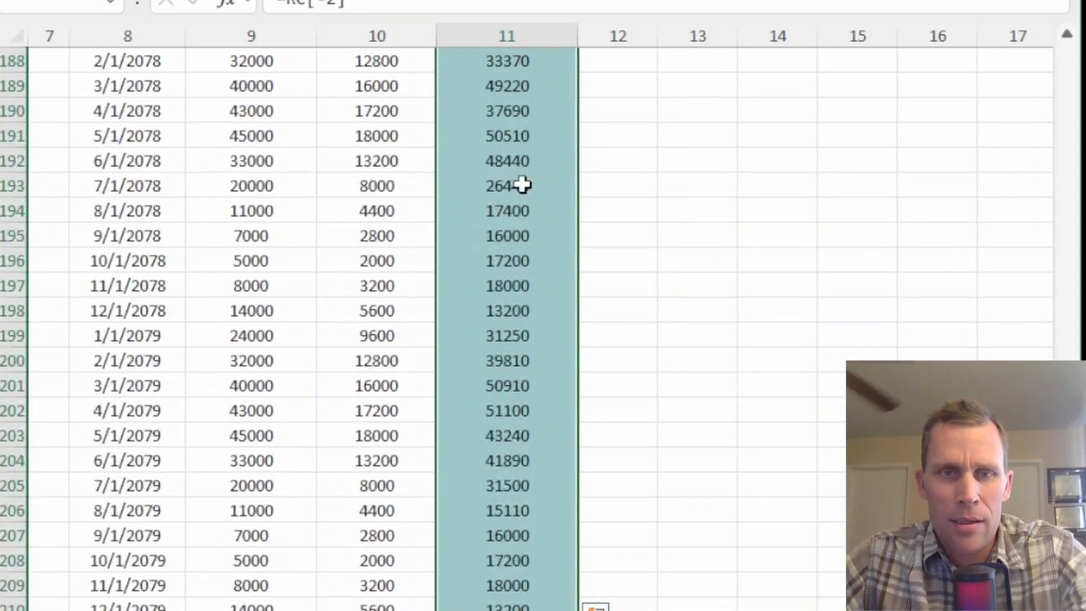
{"action": "key", "text": "ctrl+c"}
Paste the copied synthetic inflows as values only into the empty Synth Inflow column of Network2.xy, starting at row 11.
{"action": "key", "text": "ctrl+Up"}
{"action": "key", "text": "ctrl+Left"}
{"action": "key", "text": "ctrl+Left"}
{"action": "key", "text": "ctrl+Left"}
{"action": "key", "text": "ctrl+Left"}
{"action": "key", "text": "Down"}
{"action": "key", "text": "Down"}
{"action": "key", "text": "Right"}
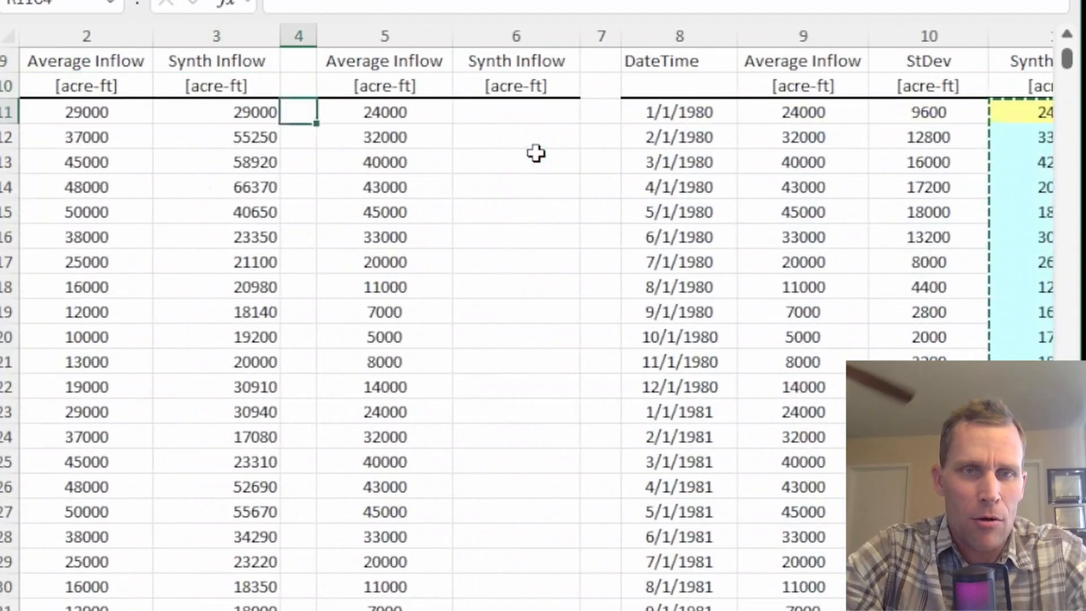
{"action": "key", "text": "Right"}
{"action": "key", "text": "Right"}
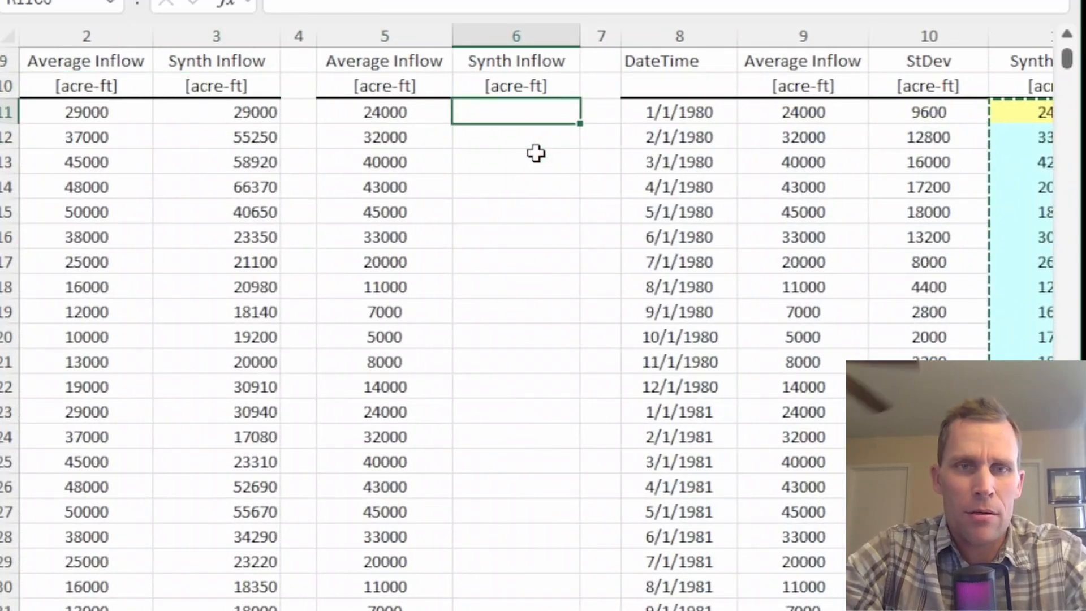
{"action": "right_click", "coordinate": [516, 117]}
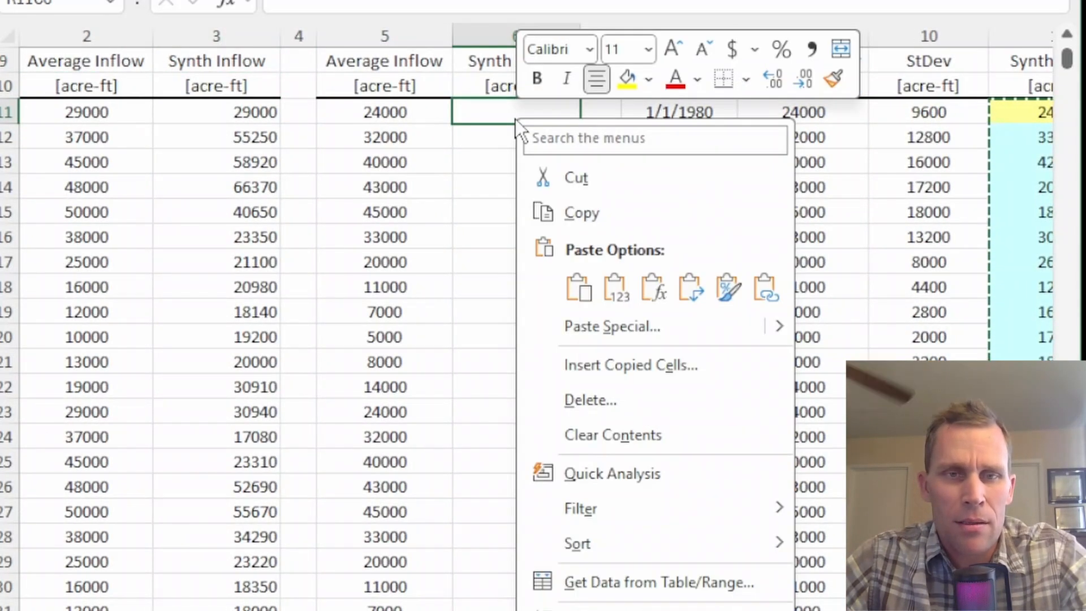
{"action": "left_click", "coordinate": [615, 288]}
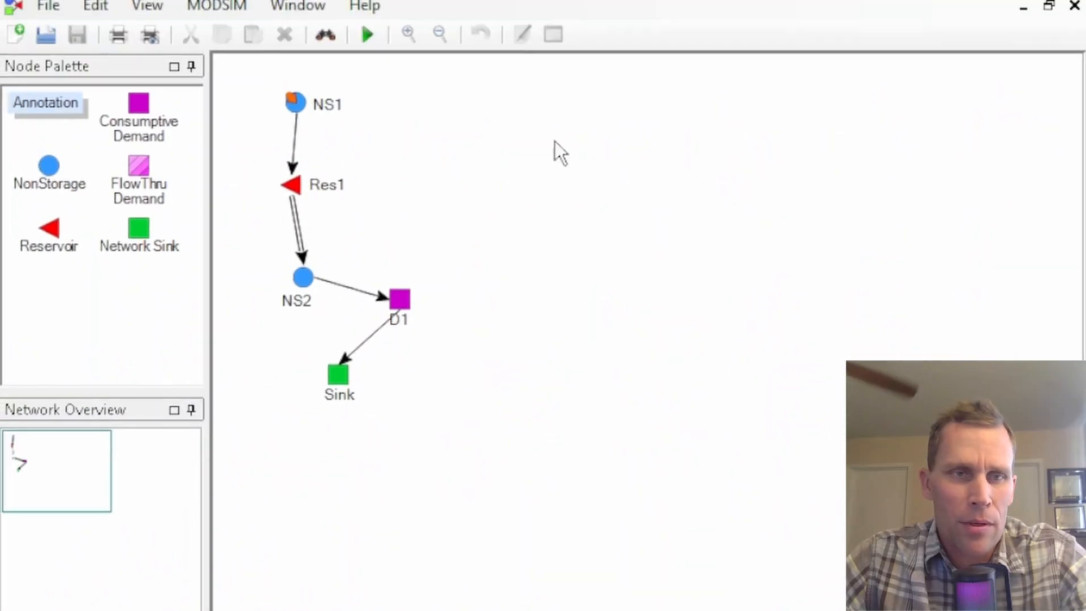
Switch to MODSIM, paste the synthetic inflows into the Flow Rate column of node NS1's inflow data, and apply the change.
{"action": "right_click", "coordinate": [298, 104]}
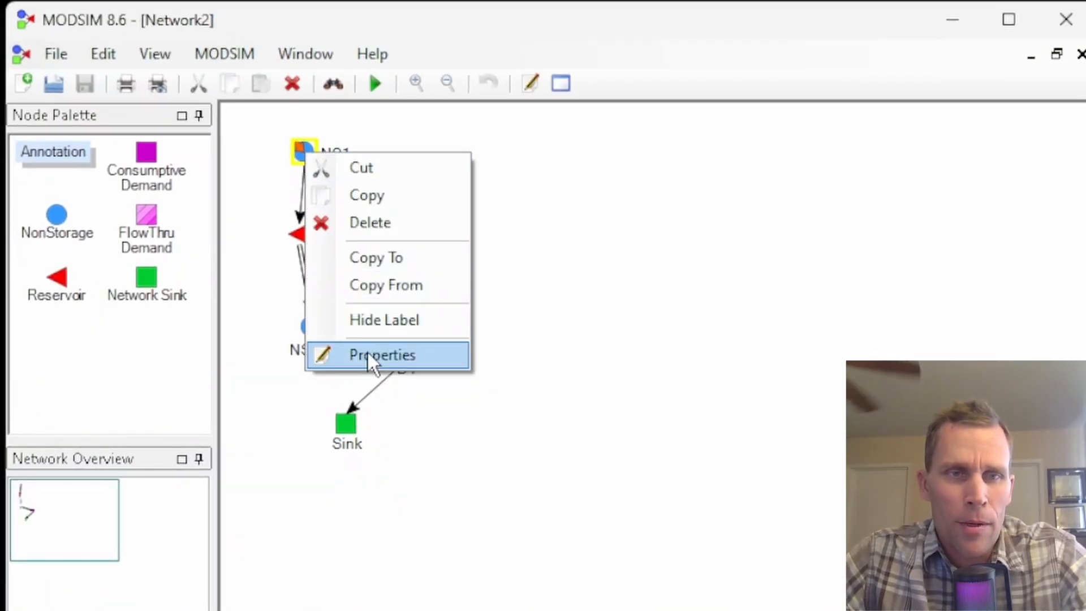
{"action": "left_click", "coordinate": [368, 354]}
{"action": "left_click_drag", "start_coordinate": [255, 126], "coordinate": [632, 67]}
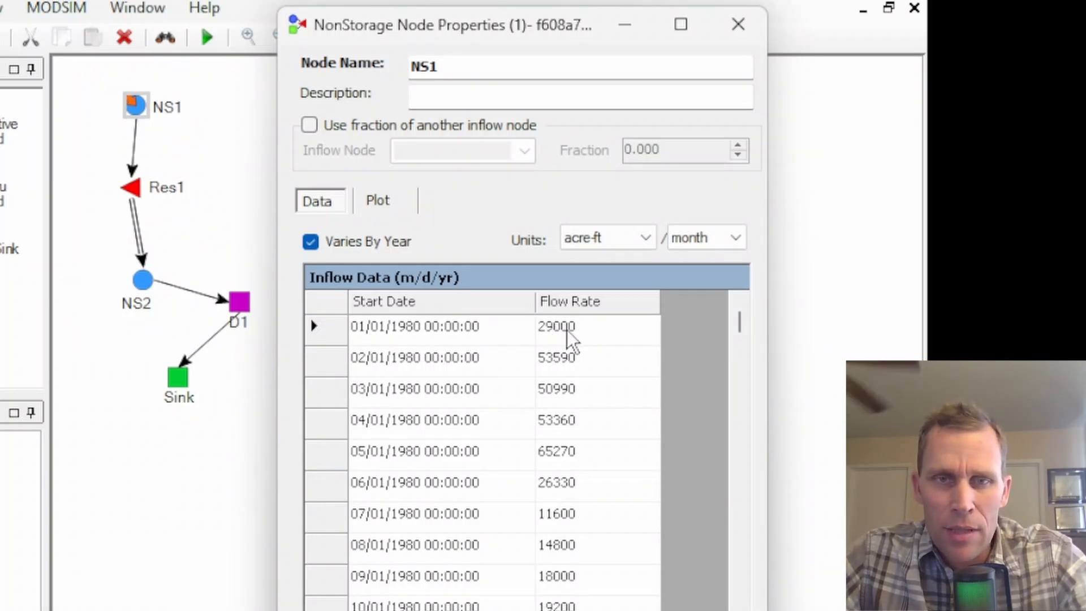
{"action": "right_click", "coordinate": [579, 303]}
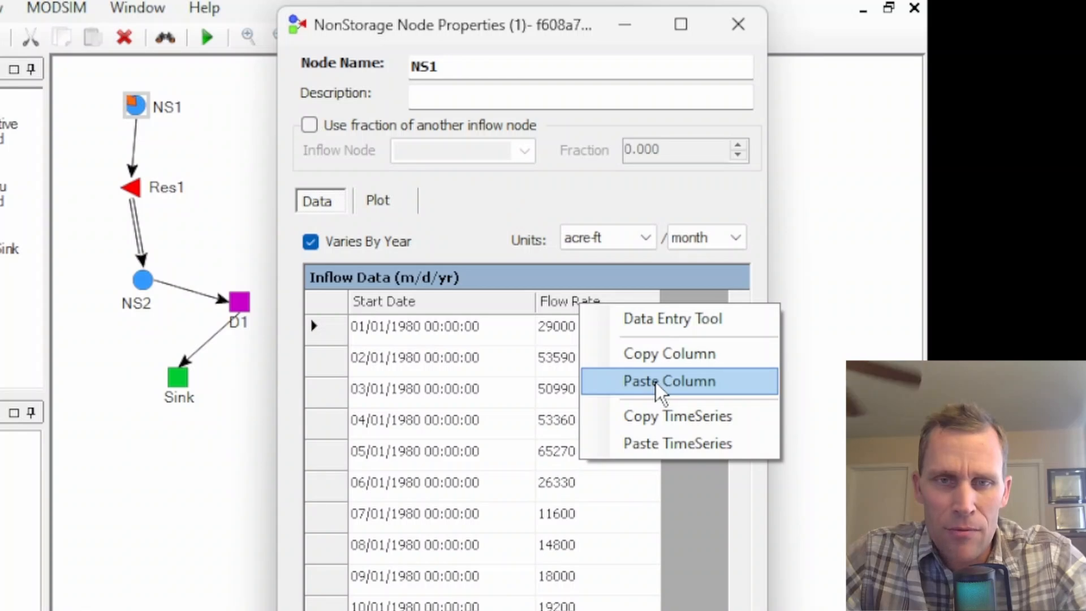
{"action": "left_click", "coordinate": [656, 383]}
{"action": "left_click", "coordinate": [567, 326]}
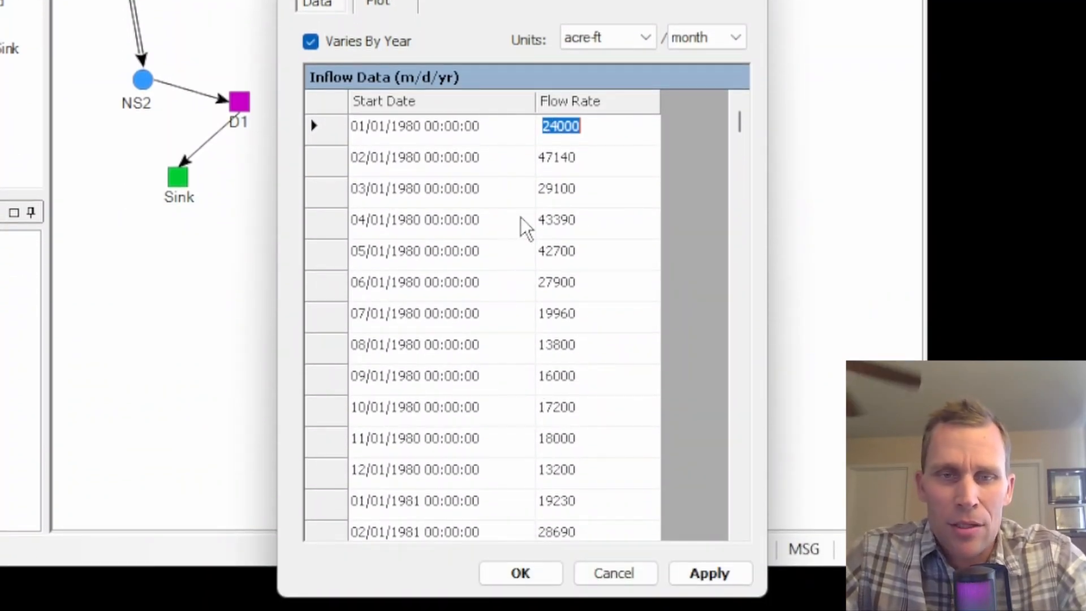
{"action": "left_click", "coordinate": [714, 574]}
{"action": "left_click", "coordinate": [538, 574]}
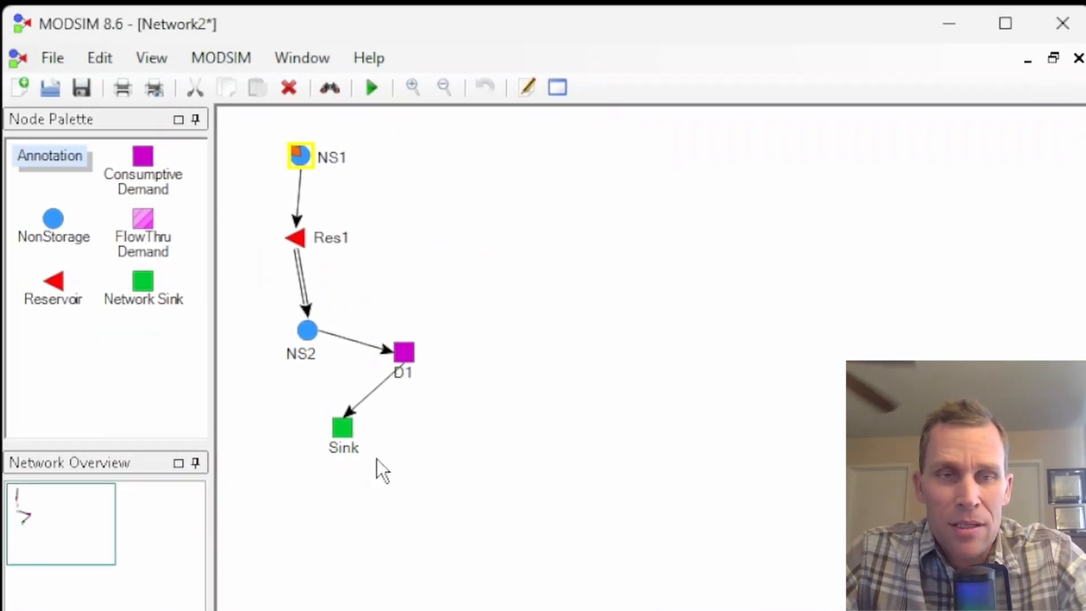
Save the Network2 network and run the MODSIM simulation on it.
{"action": "left_click", "coordinate": [405, 361]}
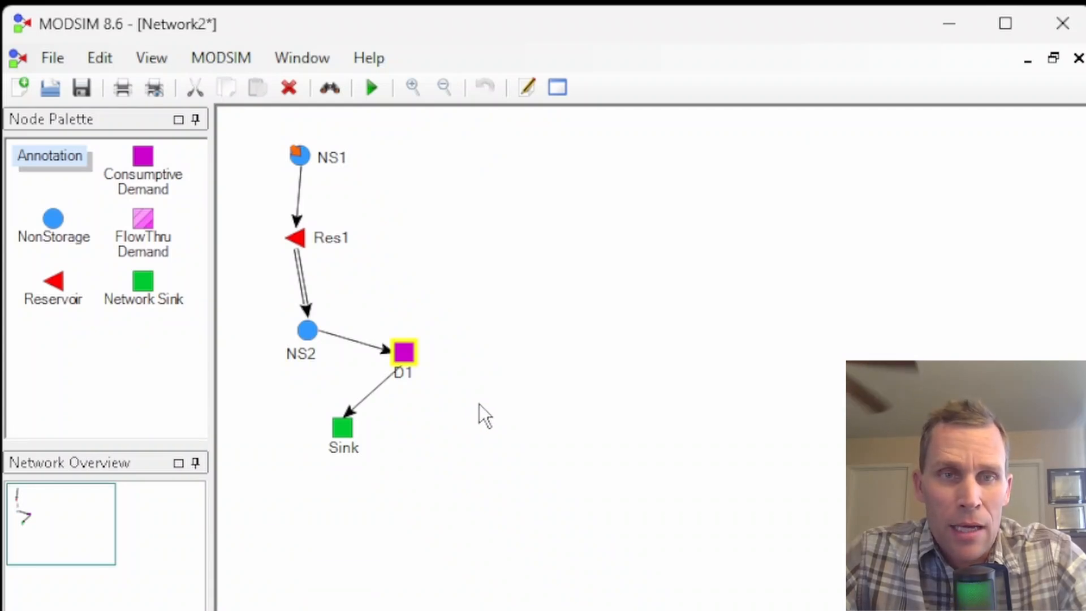
{"action": "left_click", "coordinate": [295, 242]}
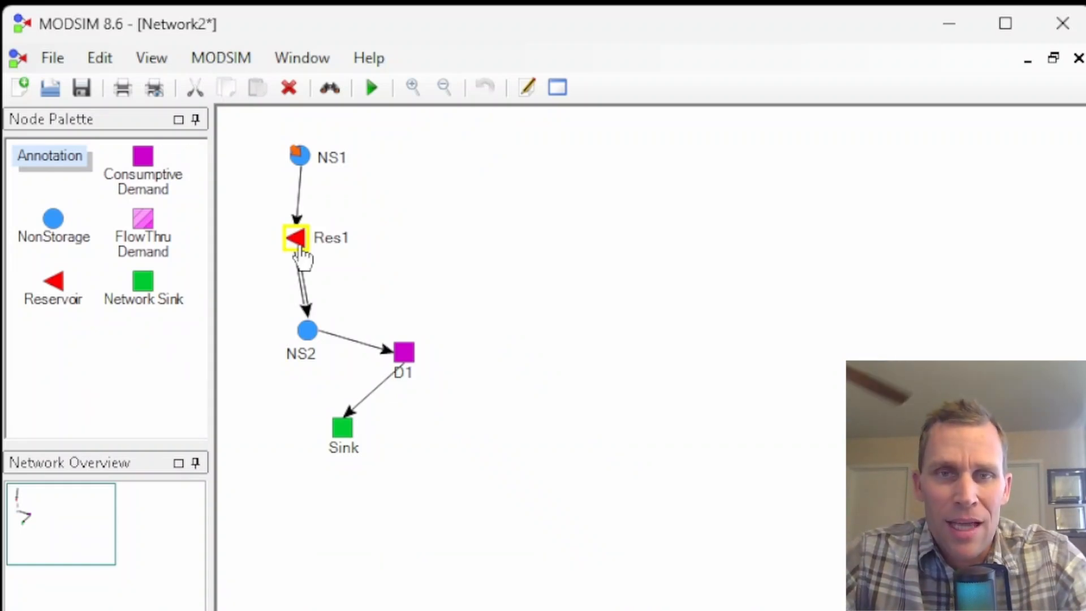
{"action": "left_click", "coordinate": [83, 93]}
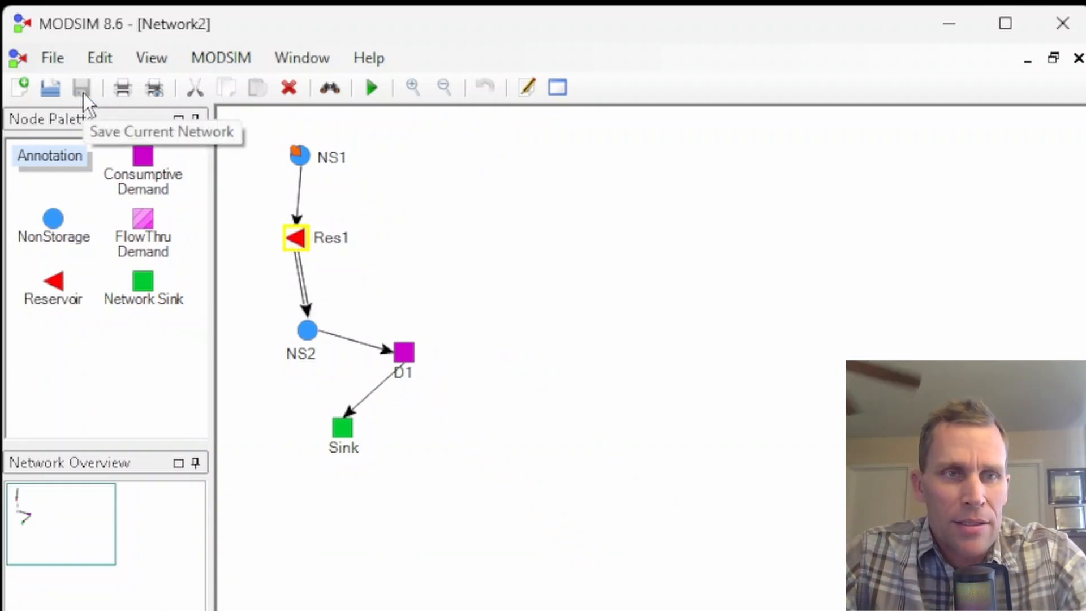
{"action": "left_click", "coordinate": [218, 59]}
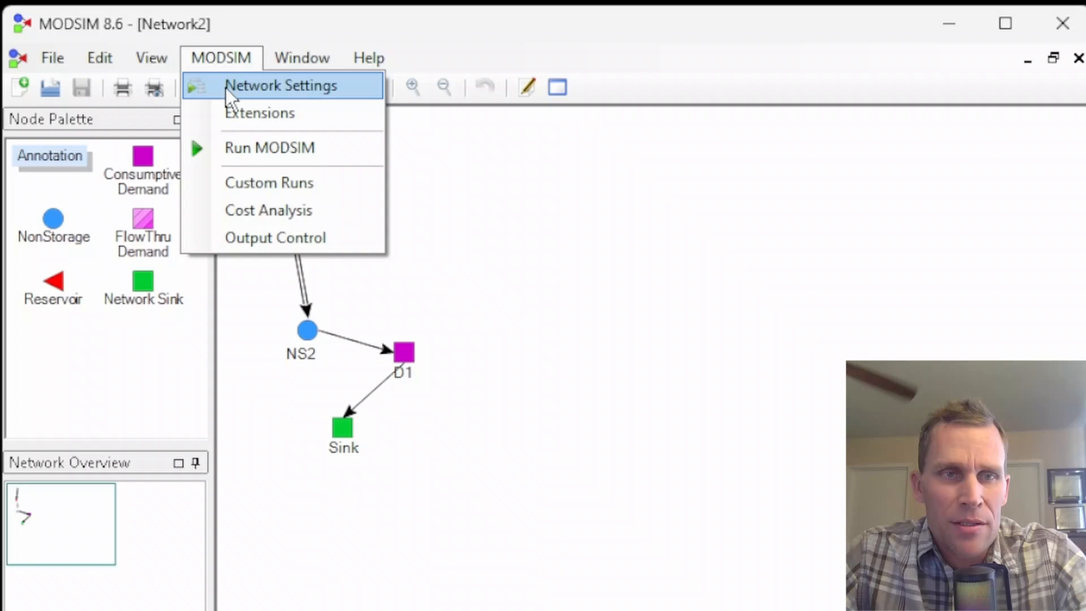
{"action": "left_click", "coordinate": [247, 148]}
{"action": "left_click_drag", "start_coordinate": [870, 473], "coordinate": [551, 174]}
{"action": "left_click", "coordinate": [535, 313]}
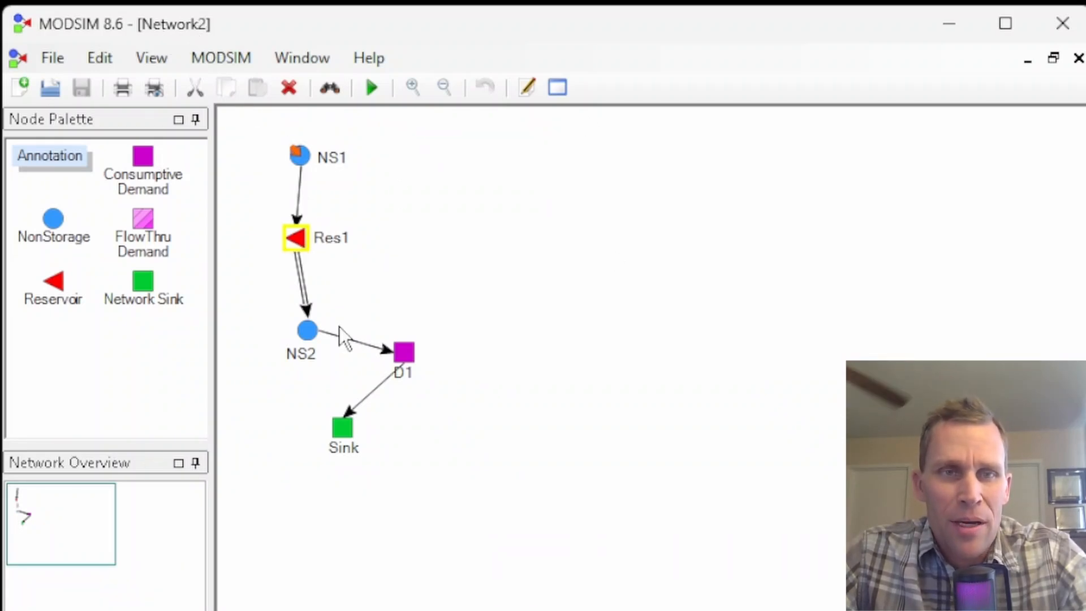
Restore the networks to separate windows, uncover Network1, and bring an enlarged Network2 window to the front.
{"action": "left_click", "coordinate": [1055, 60]}
{"action": "left_click_drag", "start_coordinate": [463, 171], "coordinate": [519, 243]}
{"action": "left_click_drag", "start_coordinate": [409, 150], "coordinate": [529, 373]}
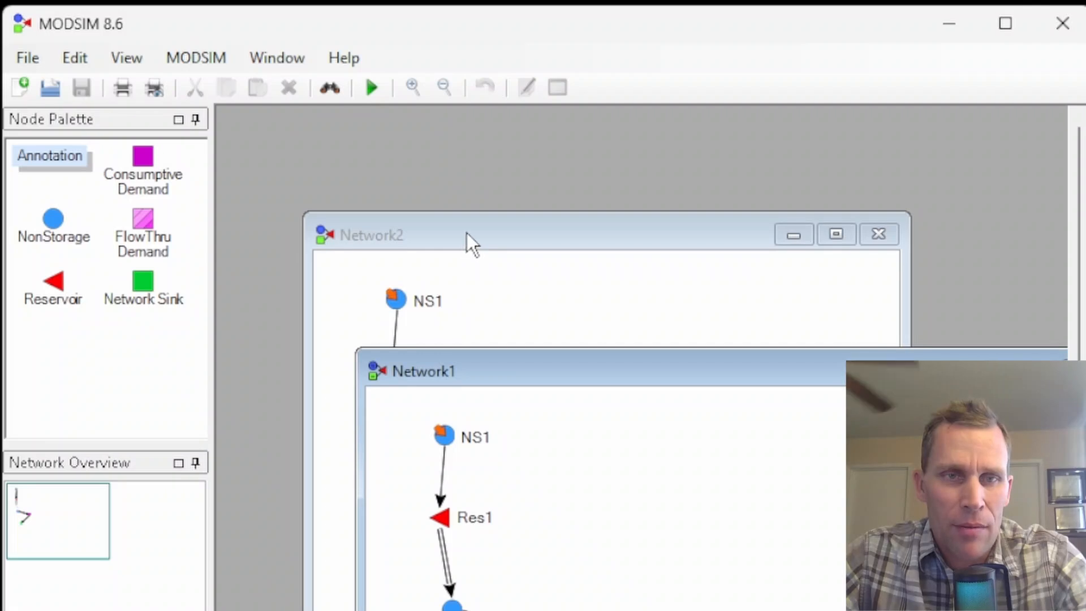
{"action": "left_click_drag", "start_coordinate": [467, 234], "coordinate": [385, 140]}
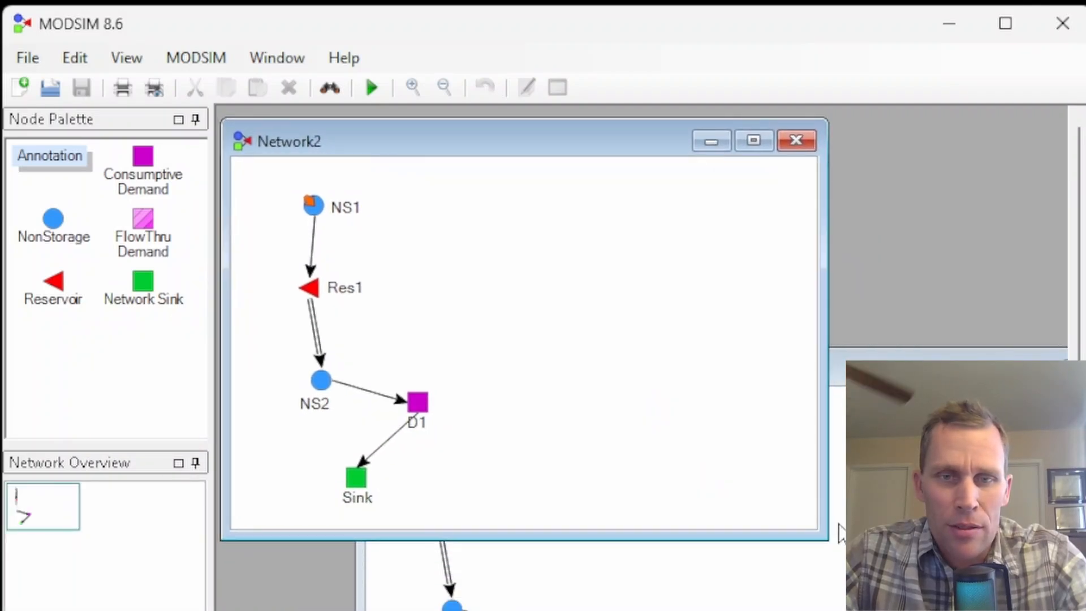
{"action": "left_click_drag", "start_coordinate": [825, 540], "coordinate": [963, 609]}
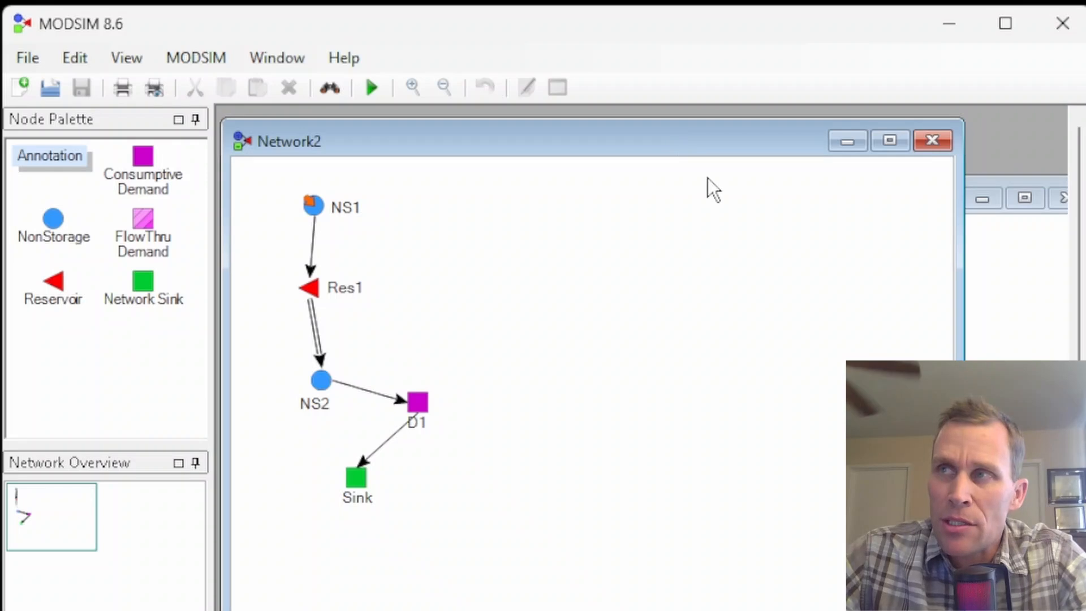
Turn on Scenarios Analysis for all loaded networks and acknowledge the note about it.
{"action": "left_click", "coordinate": [187, 59]}
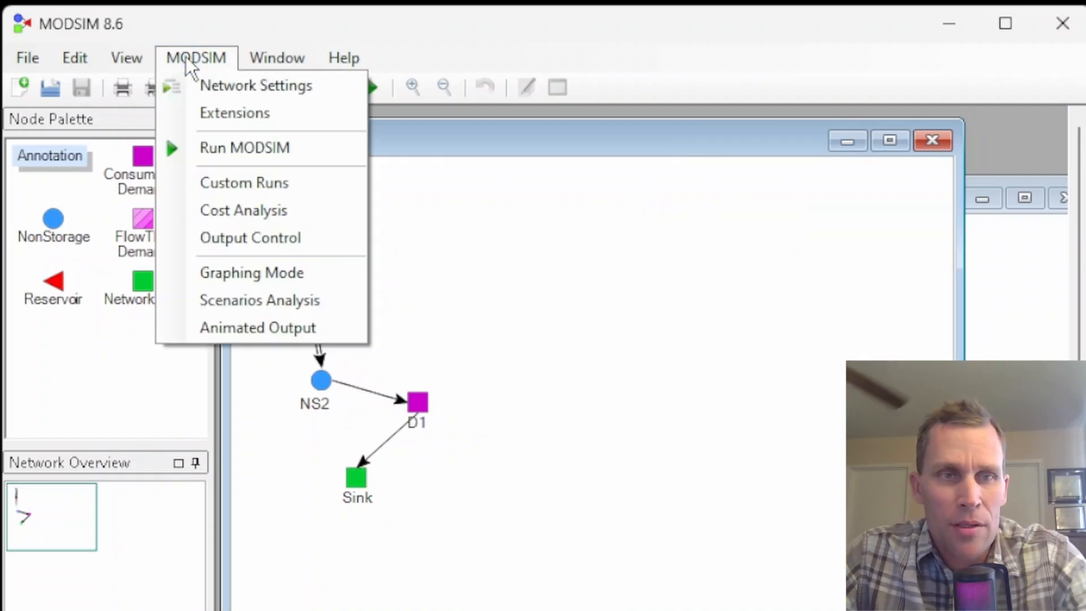
{"action": "left_click", "coordinate": [245, 306]}
{"action": "left_click_drag", "start_coordinate": [744, 480], "coordinate": [481, 178]}
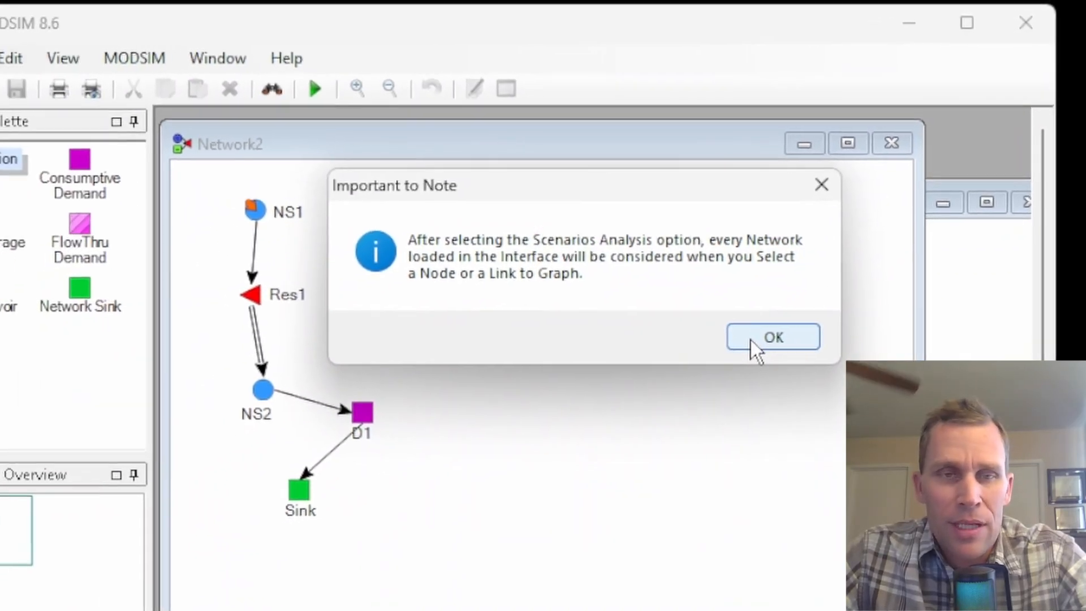
{"action": "left_click", "coordinate": [772, 323]}
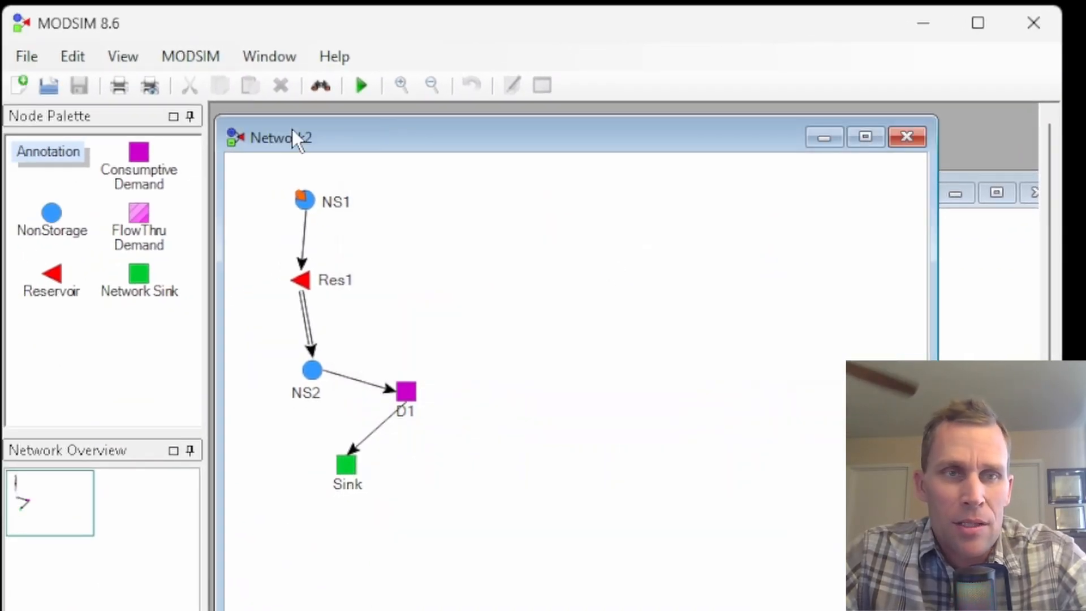
{"action": "left_click", "coordinate": [195, 58]}
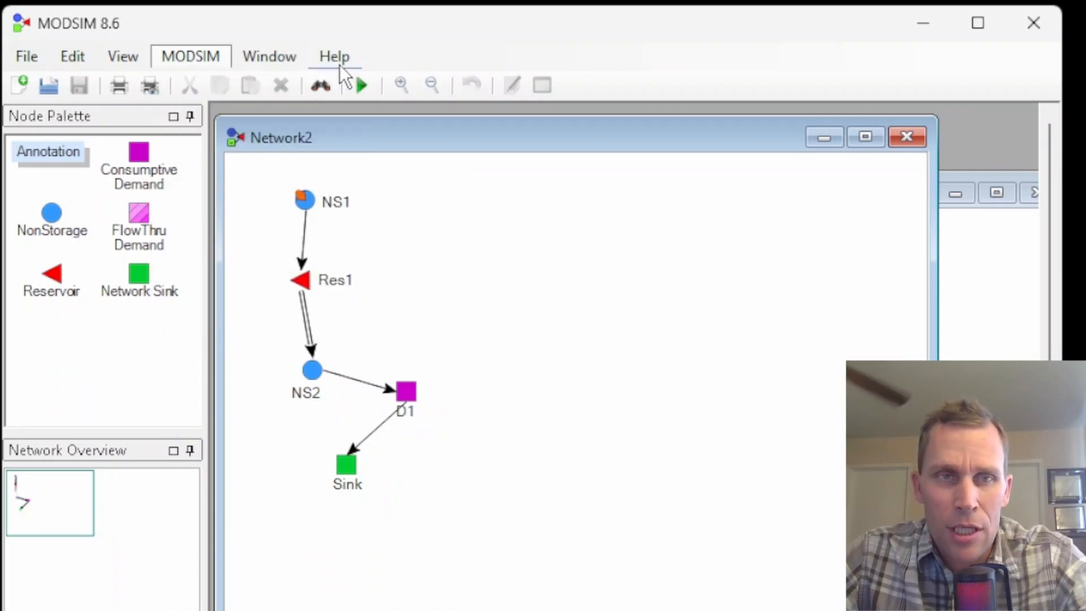
{"action": "left_click", "coordinate": [430, 30]}
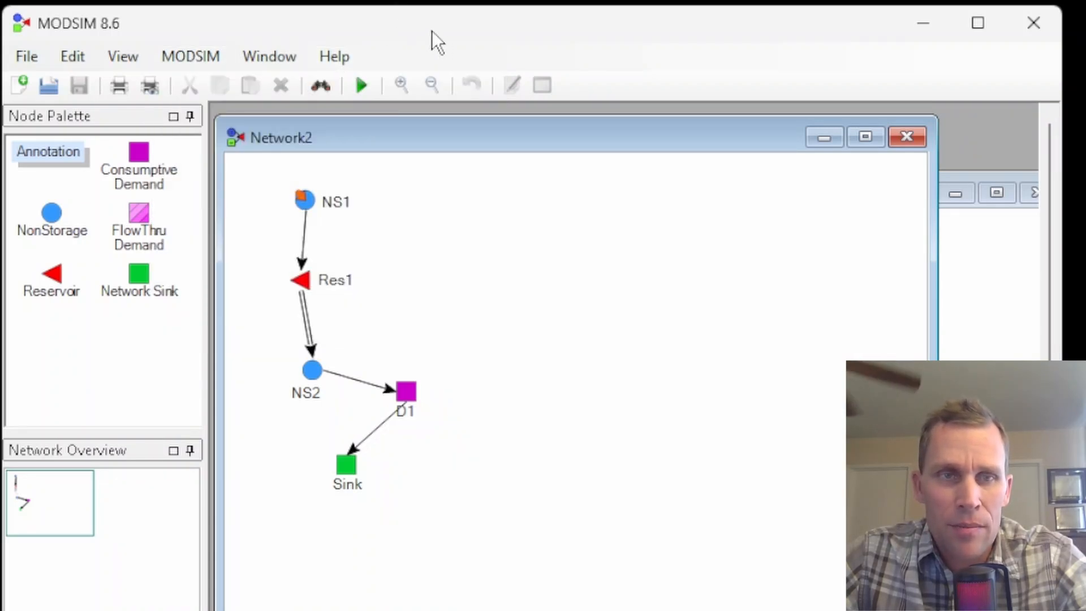
Graph the results of reservoir Res1 and go through the Network1 and Network2 series in the output display.
{"action": "right_click", "coordinate": [305, 284]}
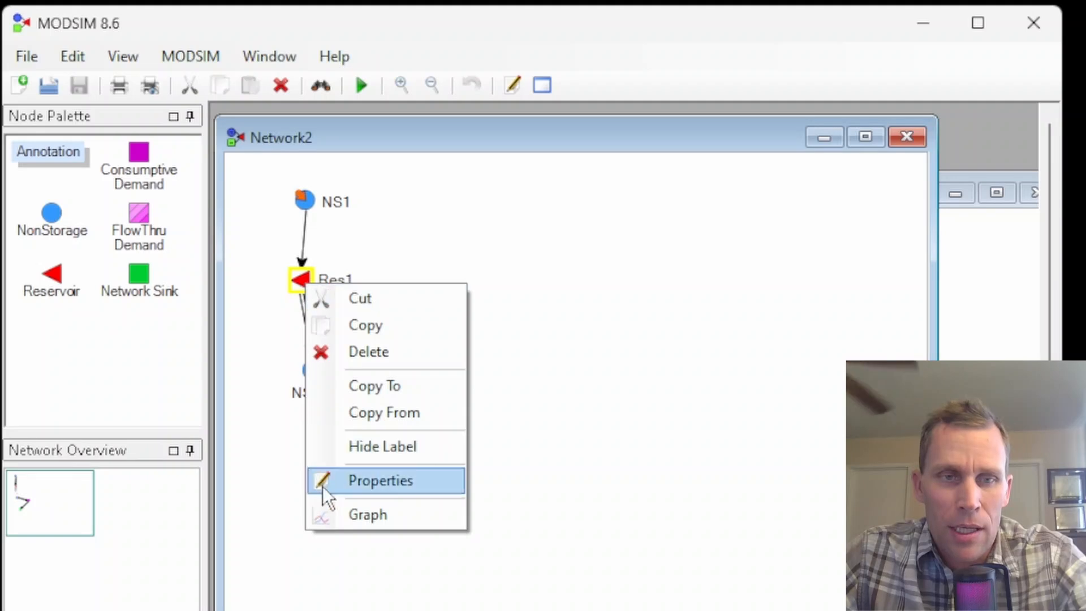
{"action": "left_click", "coordinate": [359, 514]}
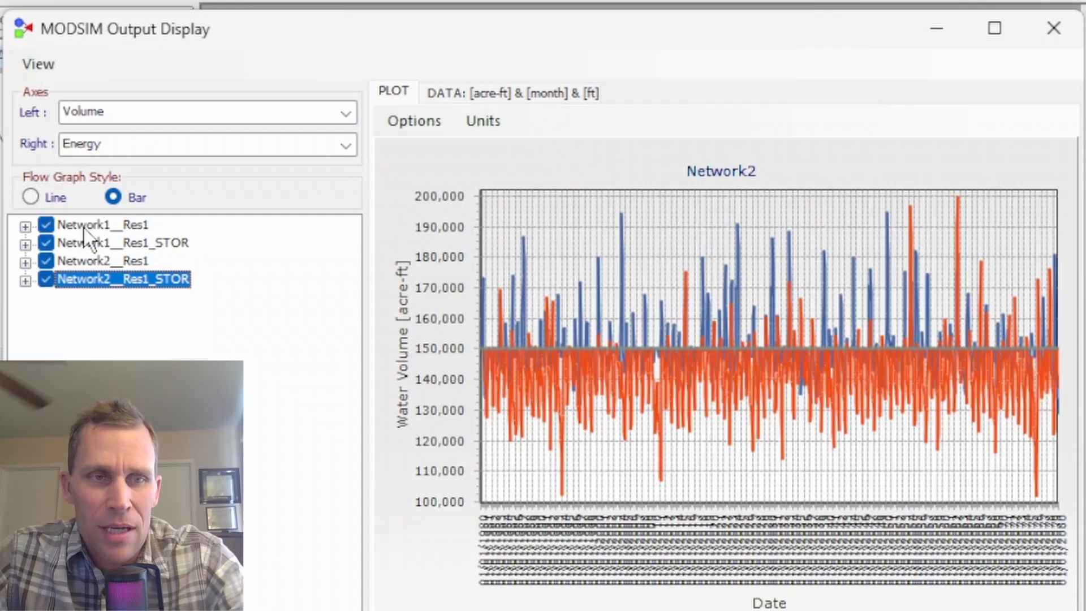
{"action": "left_click", "coordinate": [87, 248]}
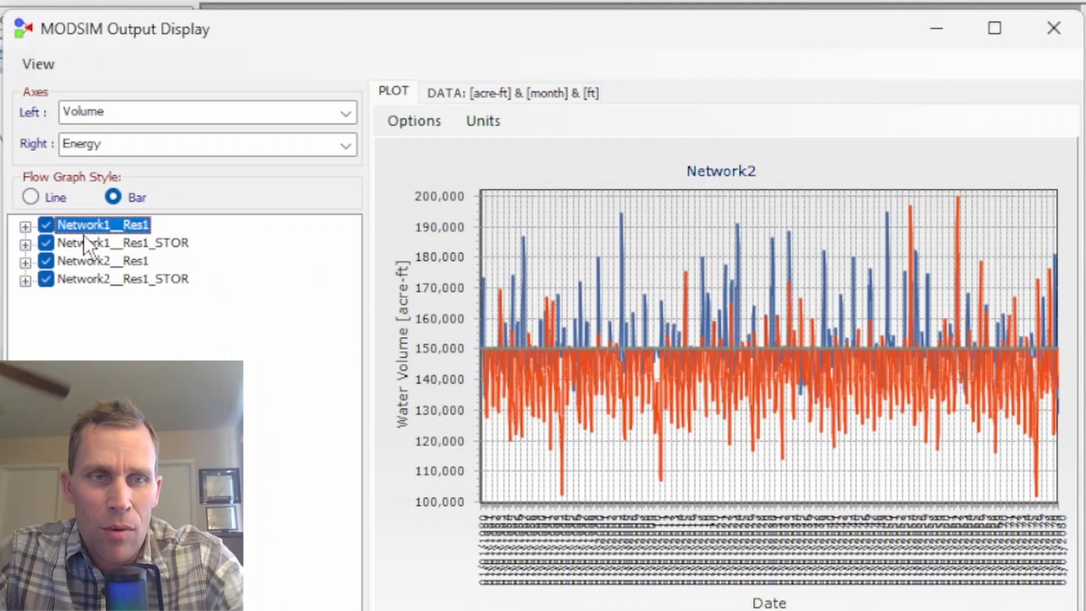
{"action": "left_click", "coordinate": [87, 263]}
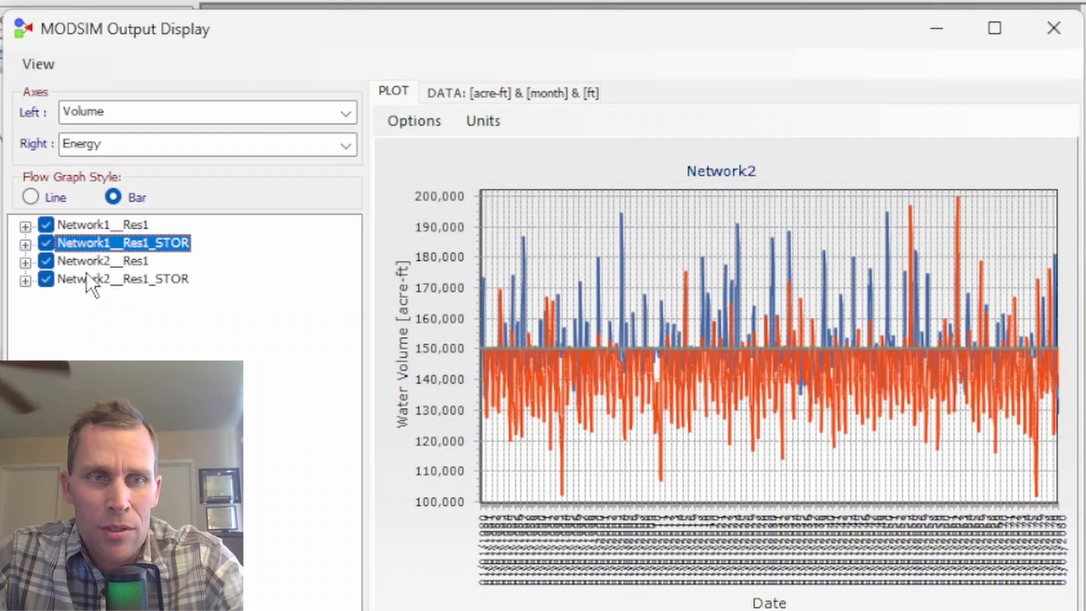
{"action": "left_click", "coordinate": [86, 262]}
{"action": "left_click", "coordinate": [86, 280]}
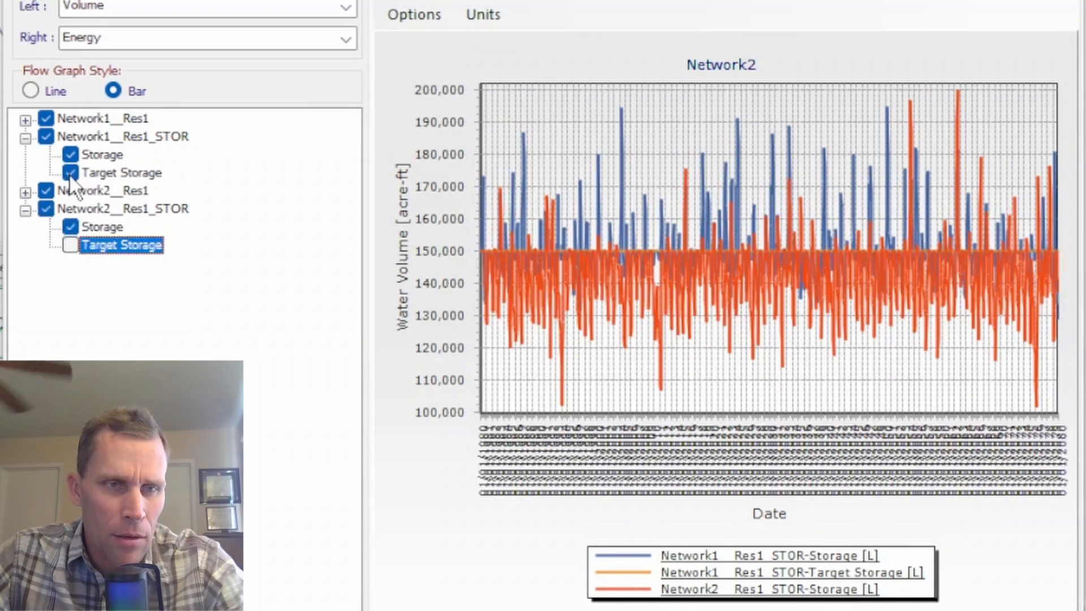
Hide the Target Storage series of both networks, keeping their Storage series, and widen the plot area.
{"action": "left_click", "coordinate": [70, 172]}
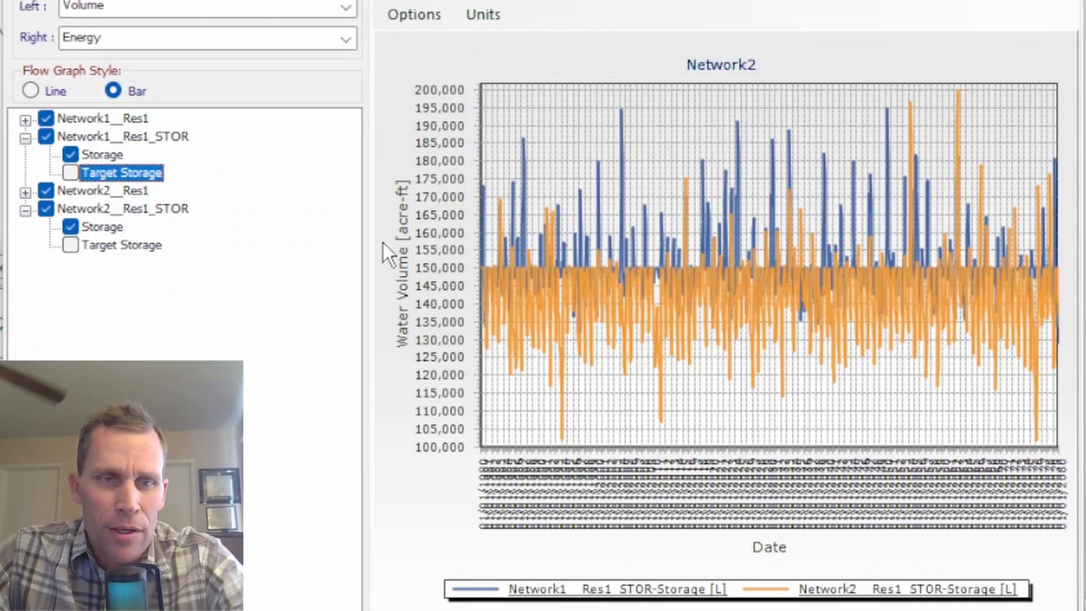
{"action": "left_click_drag", "start_coordinate": [365, 253], "coordinate": [226, 260]}
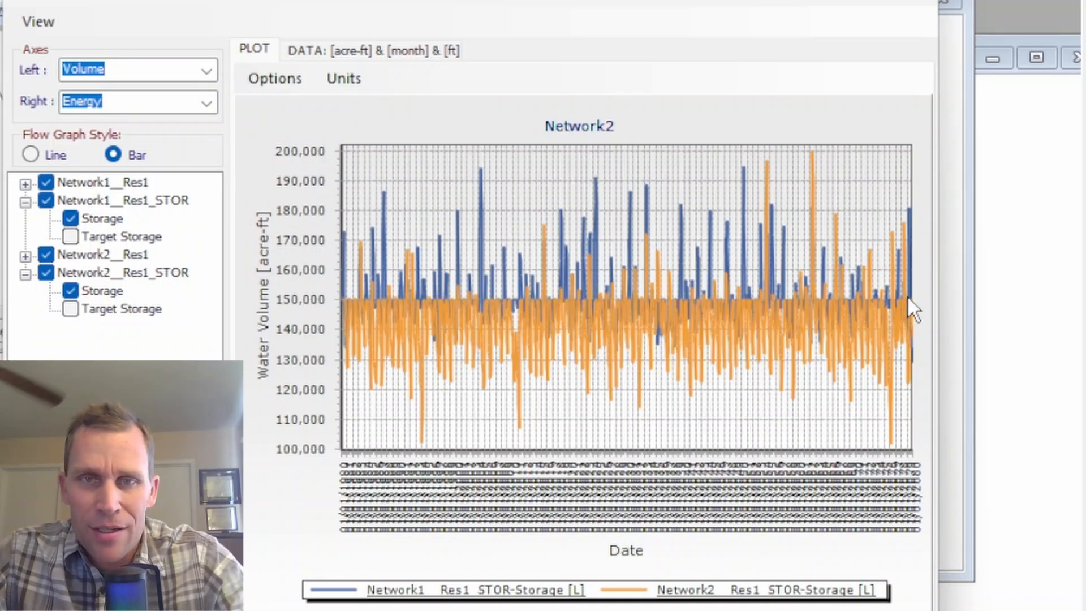
Zoom the storage plot to about 1982–1994 and compare both networks' Res1 storage through the following years to about 2016.
{"action": "left_click_drag", "start_coordinate": [354, 164], "coordinate": [426, 442]}
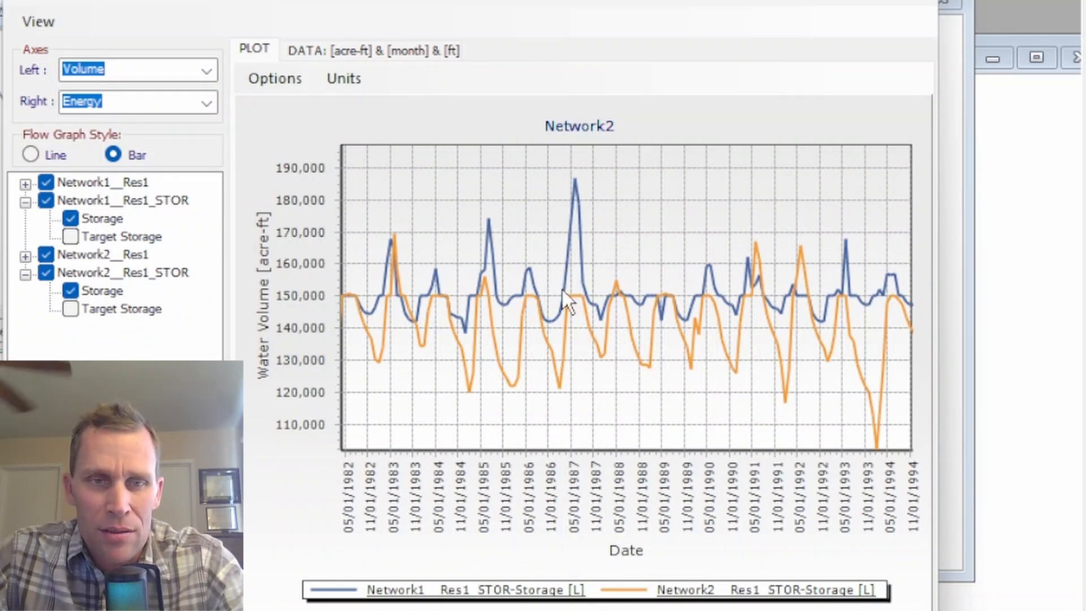
{"action": "left_click_drag", "start_coordinate": [724, 389], "coordinate": [504, 386]}
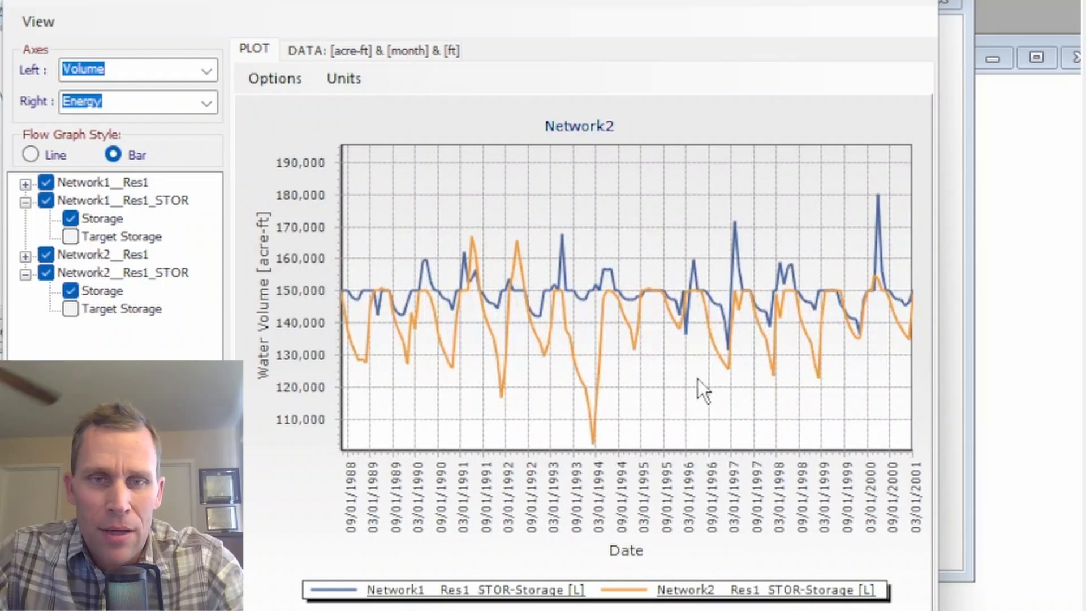
{"action": "left_click_drag", "start_coordinate": [698, 379], "coordinate": [416, 385]}
{"action": "left_click_drag", "start_coordinate": [677, 386], "coordinate": [539, 387]}
{"action": "left_click_drag", "start_coordinate": [624, 388], "coordinate": [469, 398]}
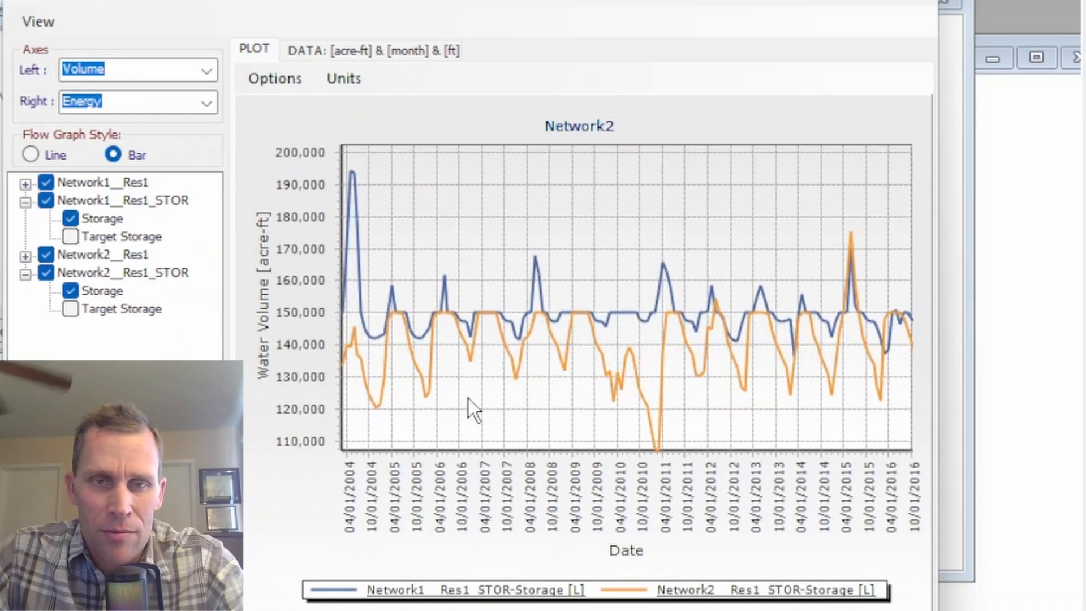
Compare the Res1 storage of Network1 and Network2 along the plot's timeline from about 2008 to 2066.
{"action": "left_click_drag", "start_coordinate": [845, 382], "coordinate": [546, 364]}
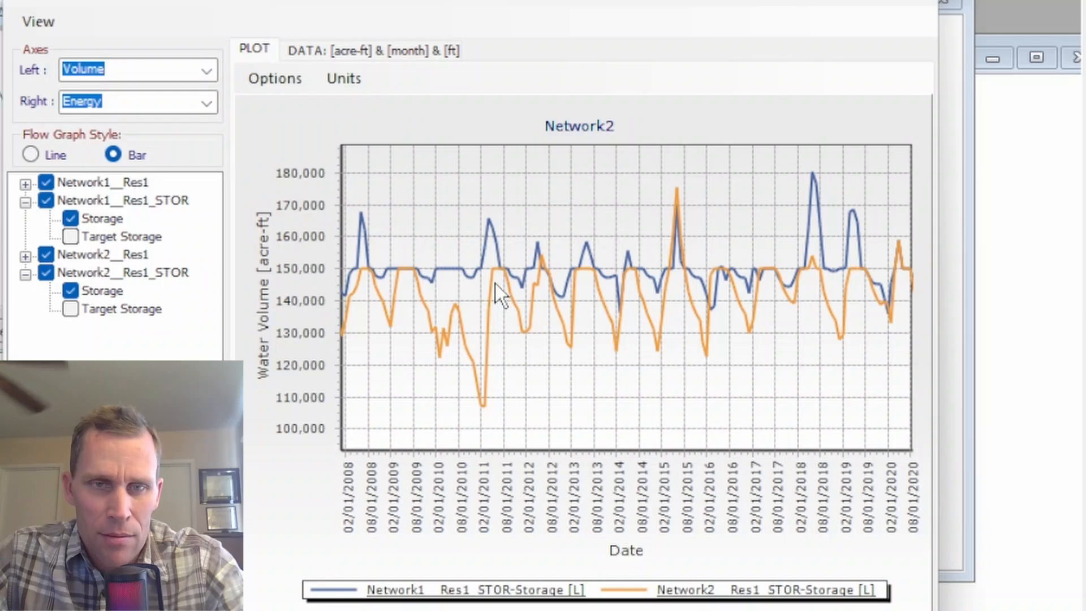
{"action": "left_click_drag", "start_coordinate": [735, 358], "coordinate": [501, 311]}
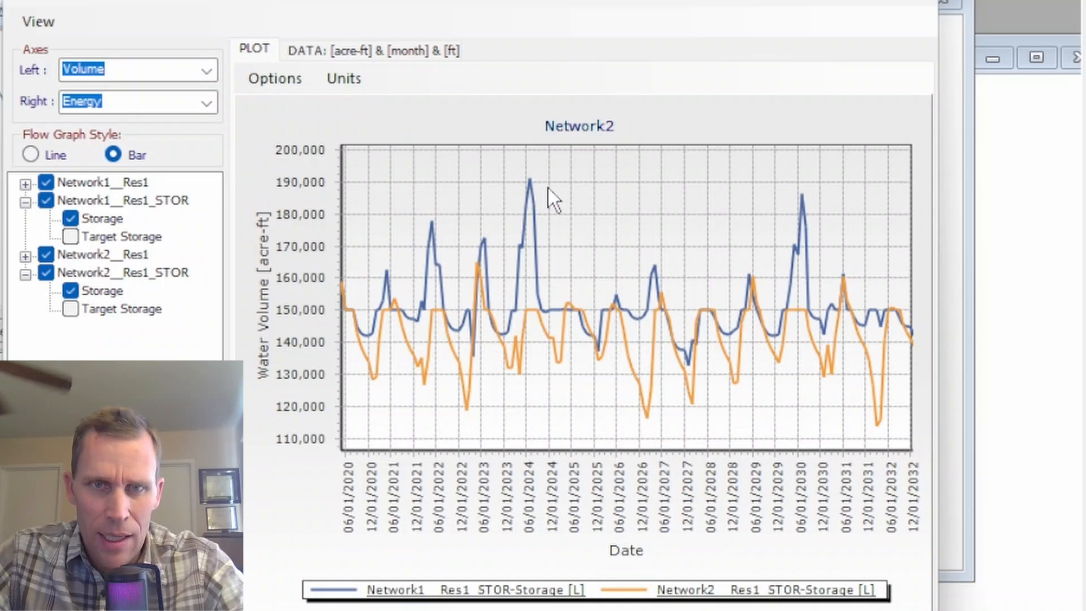
{"action": "left_click_drag", "start_coordinate": [792, 283], "coordinate": [482, 294]}
{"action": "left_click_drag", "start_coordinate": [790, 268], "coordinate": [481, 249]}
{"action": "left_click_drag", "start_coordinate": [820, 268], "coordinate": [485, 279]}
{"action": "left_click_drag", "start_coordinate": [708, 279], "coordinate": [531, 277]}
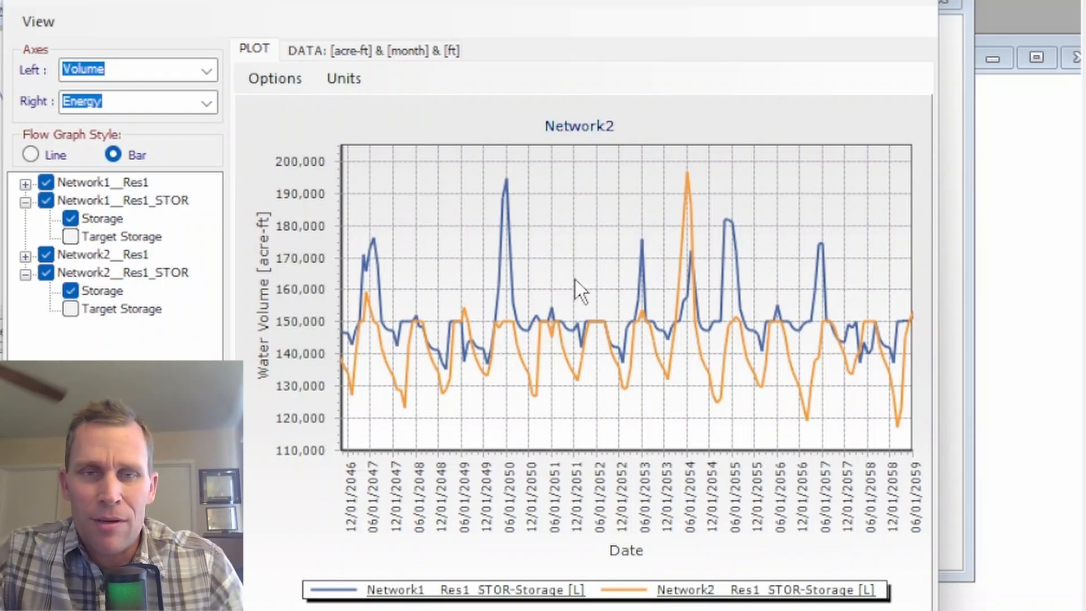
{"action": "left_click_drag", "start_coordinate": [784, 236], "coordinate": [584, 236]}
{"action": "left_click_drag", "start_coordinate": [682, 253], "coordinate": [580, 277]}
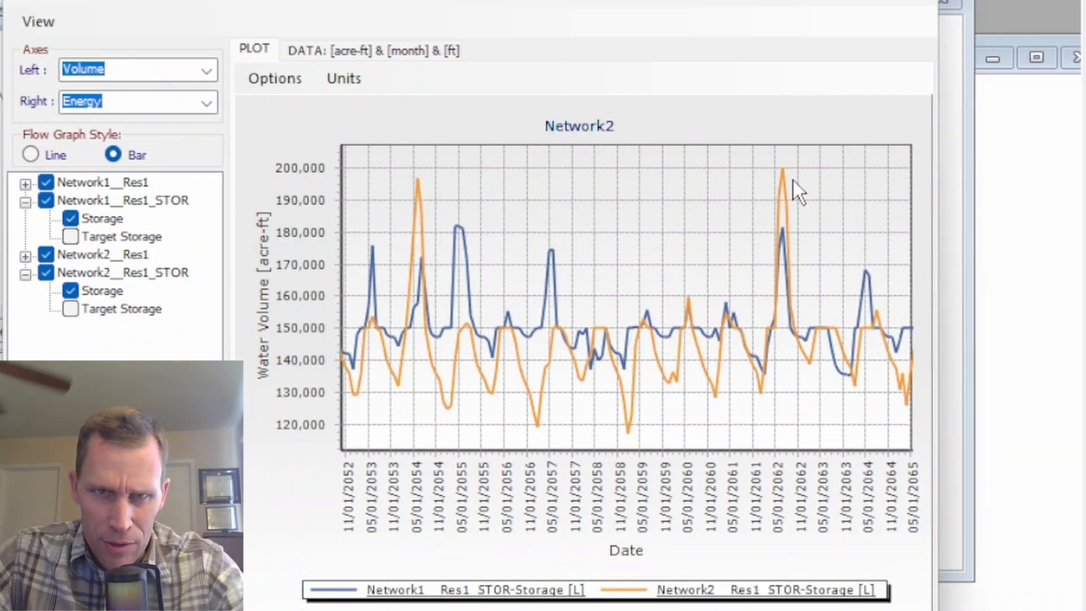
{"action": "left_click_drag", "start_coordinate": [773, 205], "coordinate": [688, 277]}
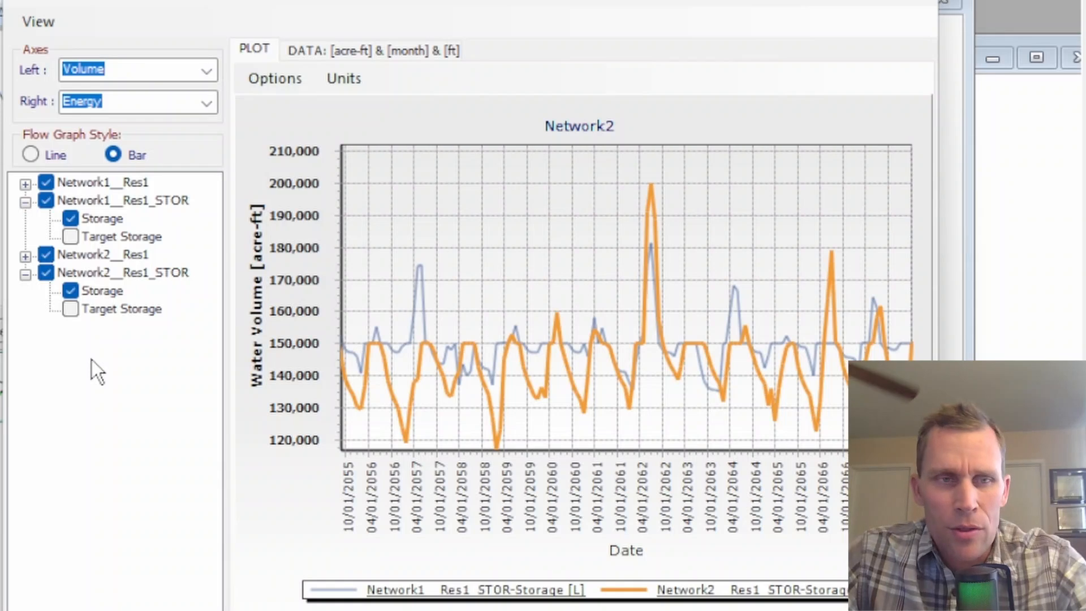
Plot flow duration curves of Res1's Storage series for both Network2 and Network1.
{"action": "right_click", "coordinate": [102, 293]}
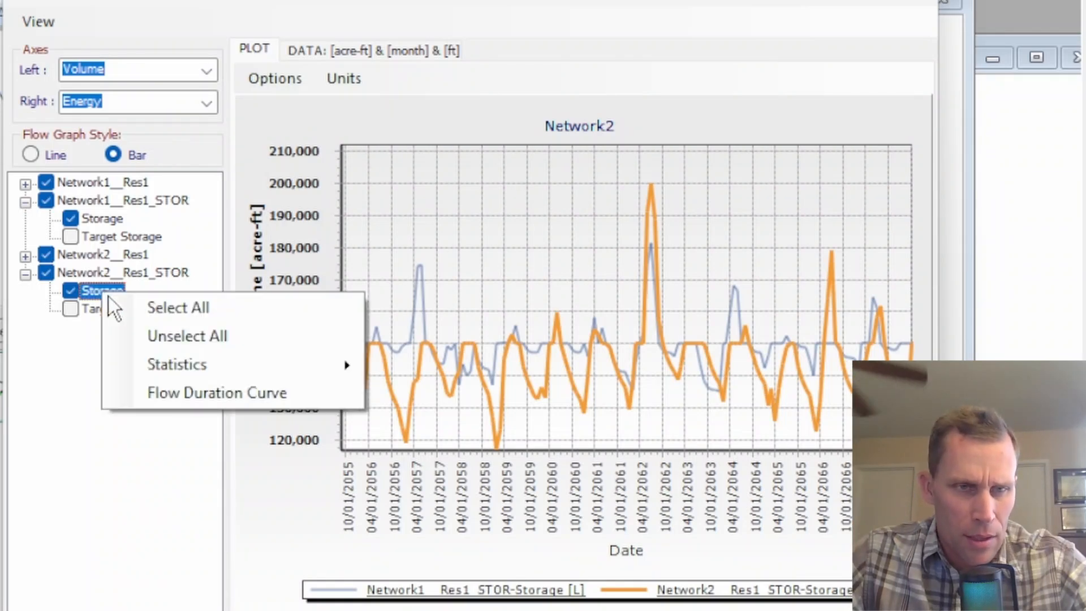
{"action": "left_click", "coordinate": [180, 394]}
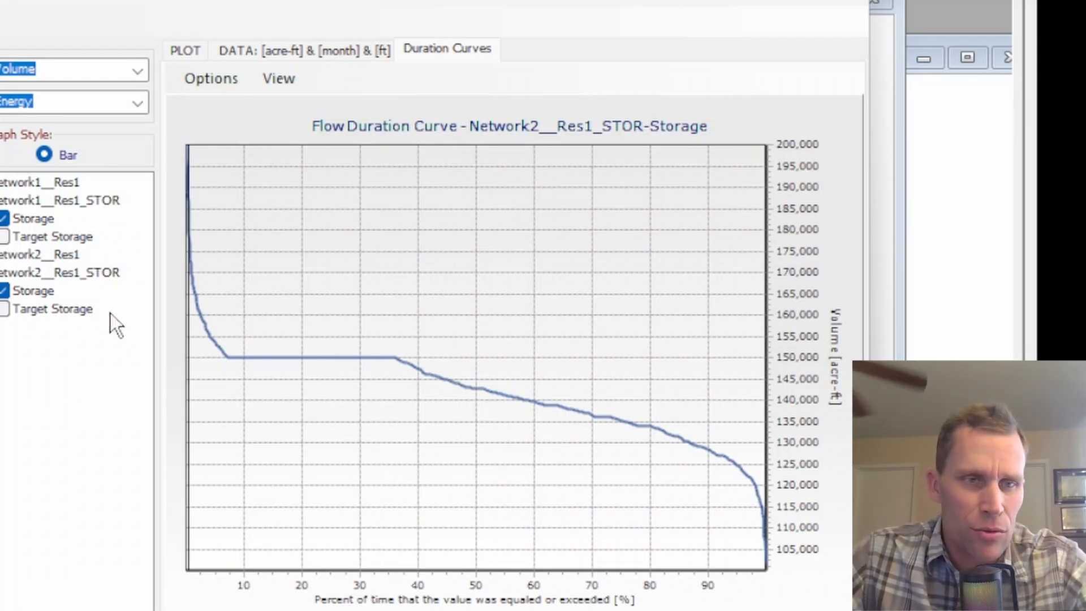
{"action": "right_click", "coordinate": [31, 221]}
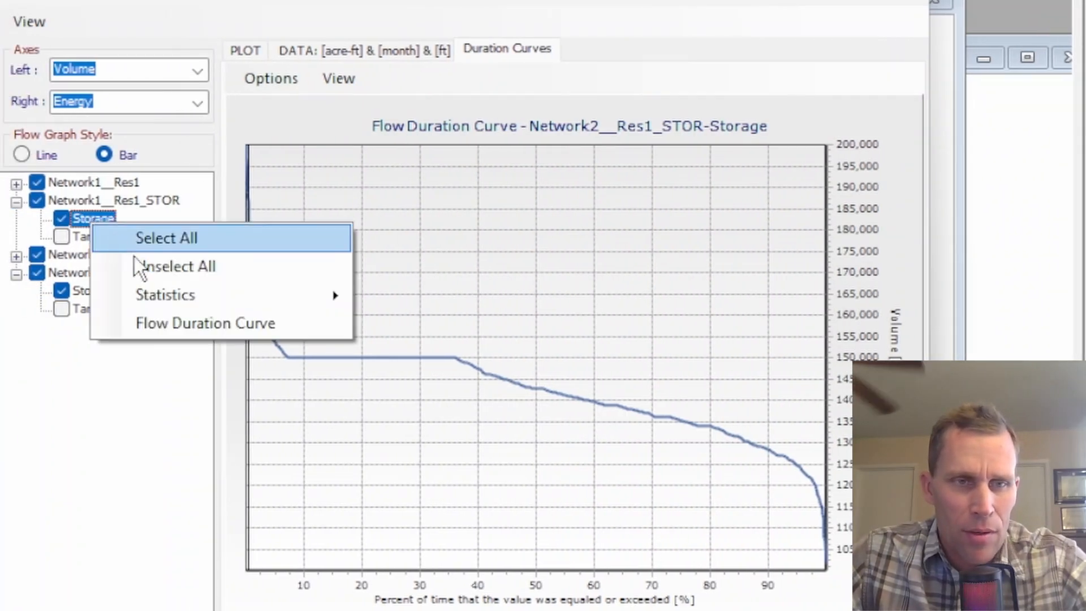
{"action": "left_click", "coordinate": [175, 323]}
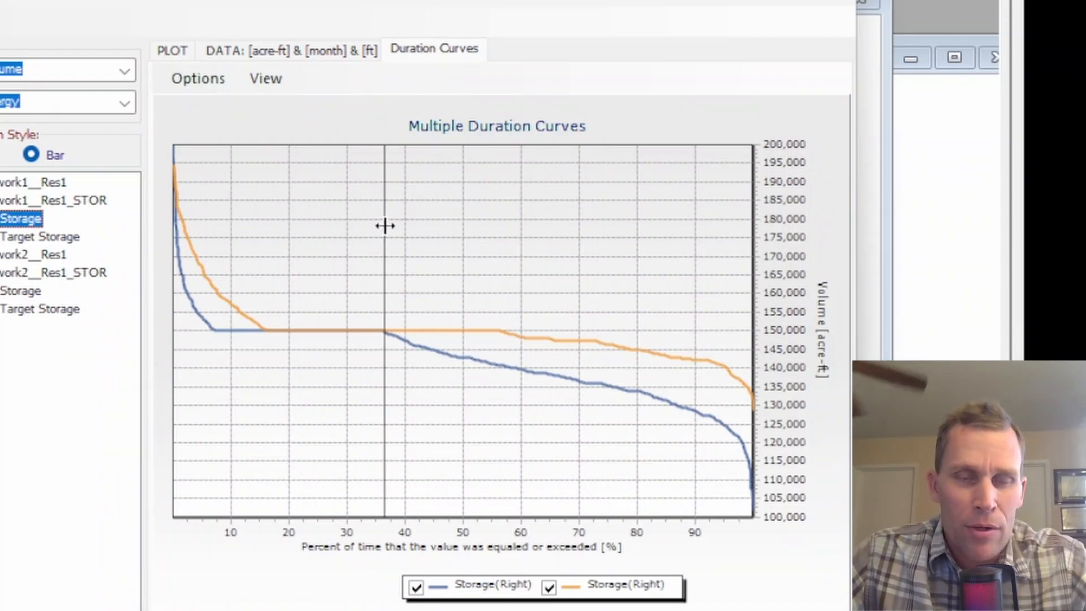
Hide and restore each of the two Storage duration curves in turn to identify which network each represents.
{"action": "left_click", "coordinate": [416, 588]}
{"action": "left_click", "coordinate": [415, 589]}
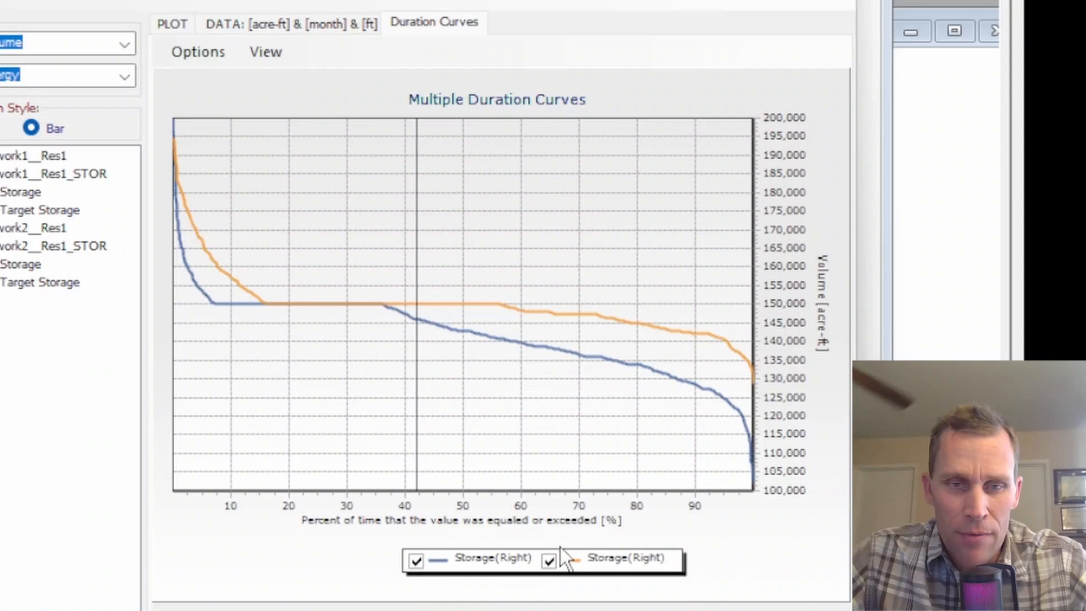
{"action": "left_click", "coordinate": [551, 561]}
{"action": "left_click", "coordinate": [552, 561]}
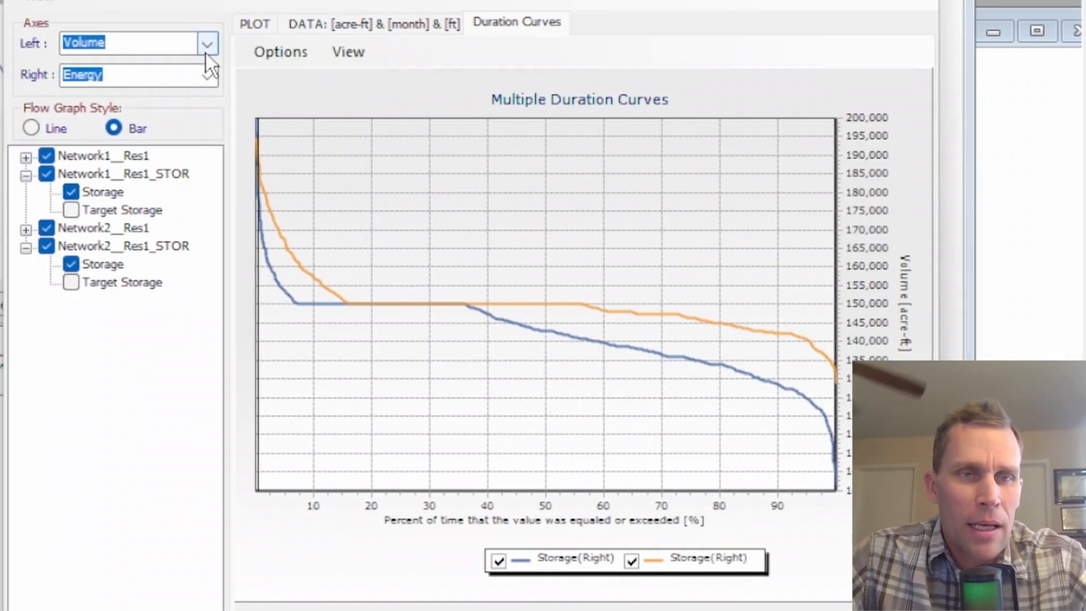
Change the left axis variable to Flow and plot flow duration curves of Res1's Upstream Inflow for Network1 and Network2.
{"action": "left_click", "coordinate": [208, 45]}
{"action": "left_click", "coordinate": [182, 78]}
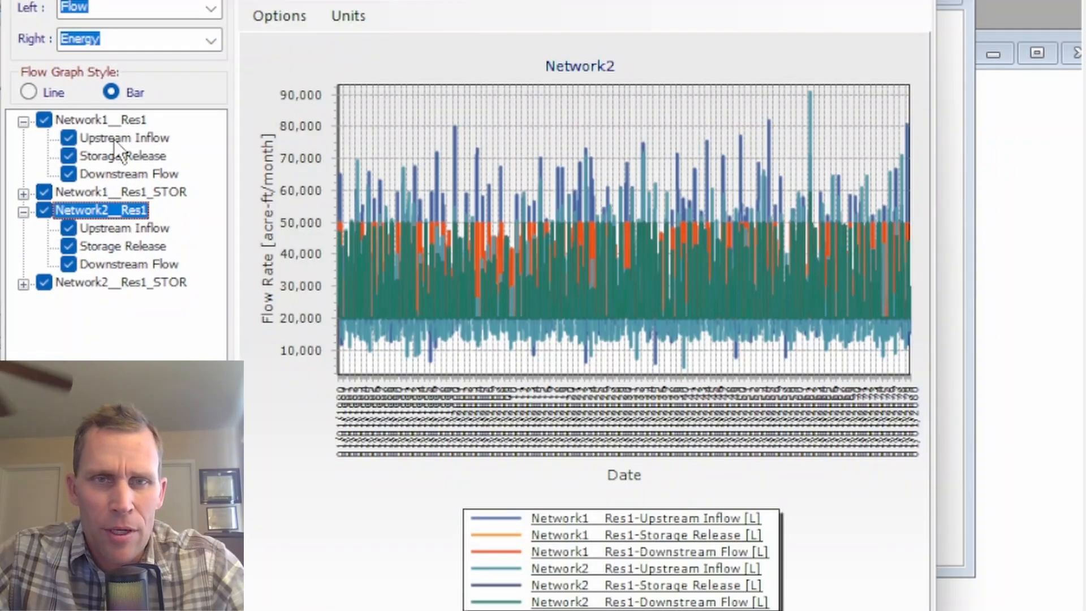
{"action": "left_click", "coordinate": [115, 142]}
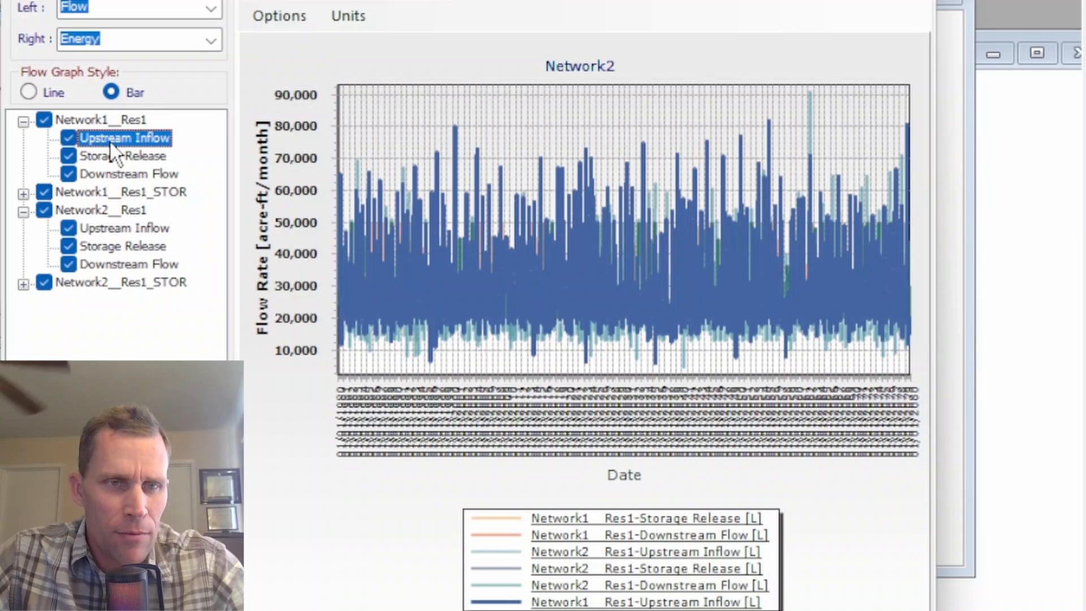
{"action": "right_click", "coordinate": [111, 144]}
{"action": "left_click", "coordinate": [172, 241]}
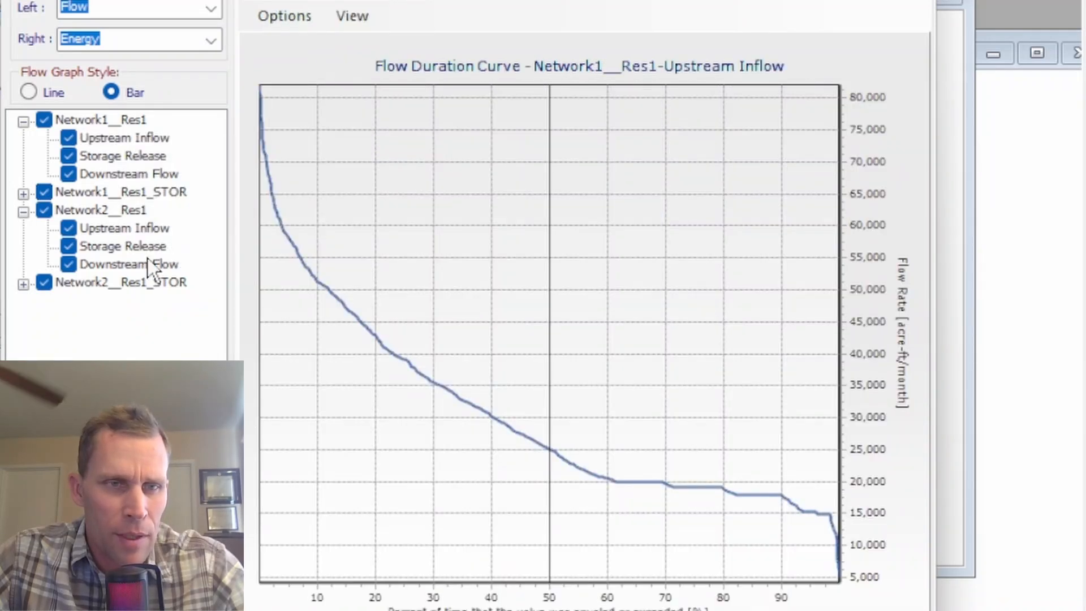
{"action": "left_click", "coordinate": [109, 232]}
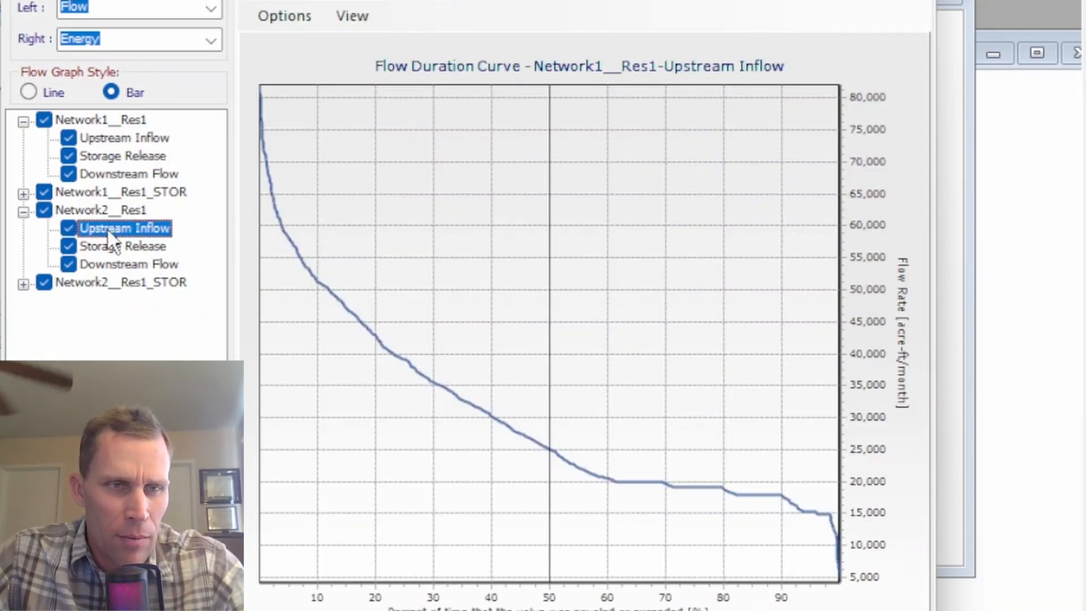
{"action": "right_click", "coordinate": [111, 233]}
{"action": "left_click", "coordinate": [187, 330]}
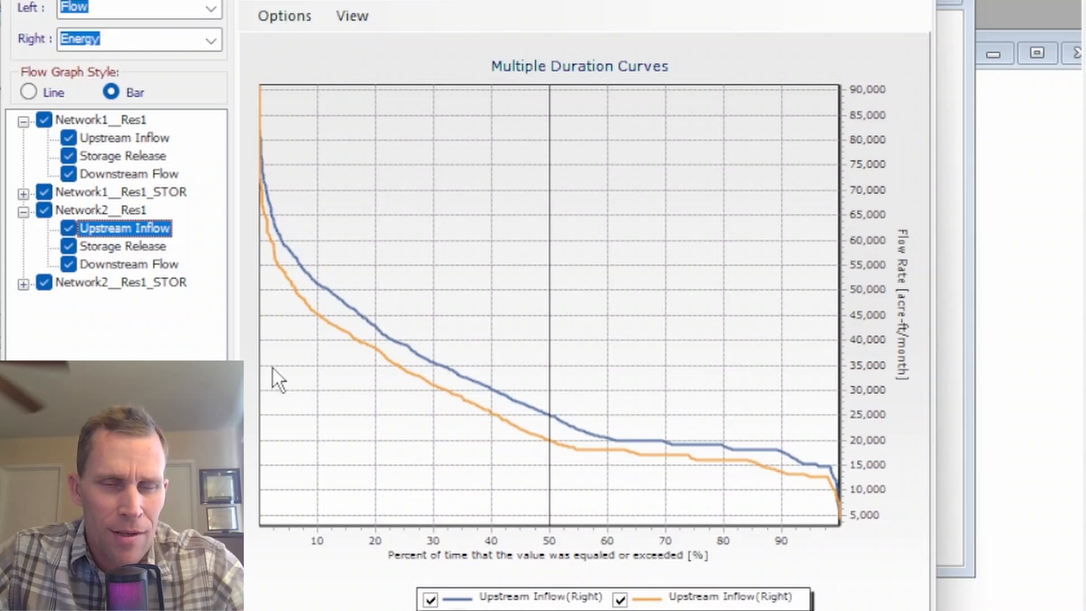